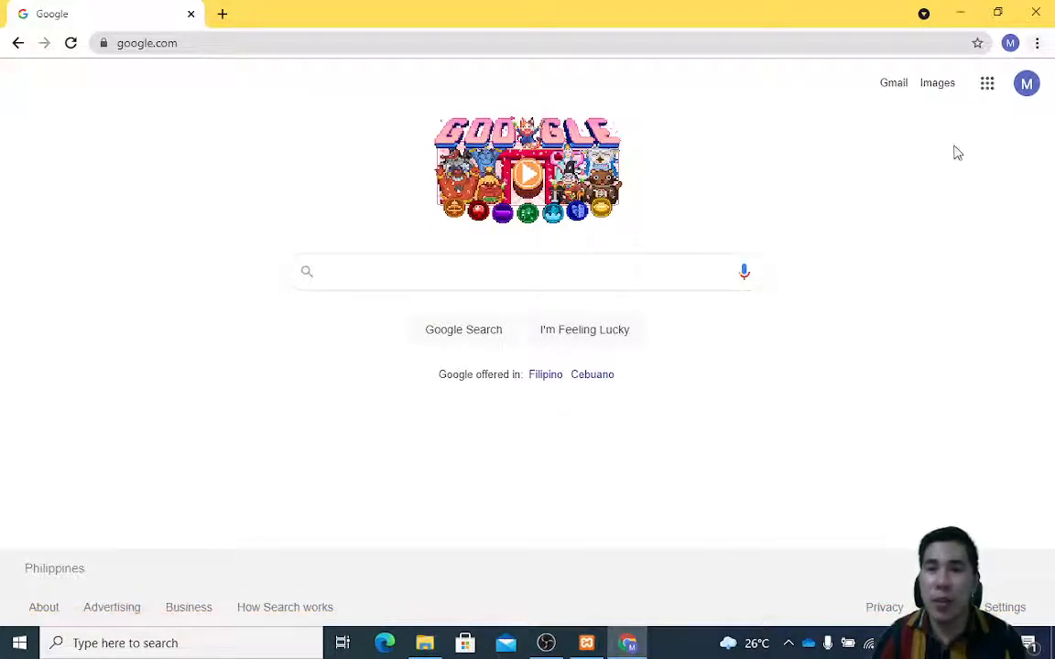
Step: Run the downloaded xampp-windows-x64-8.0.10-0-VS16-installer.exe from the browser's download list
{"action": "left_click", "coordinate": [1035, 45]}
{"action": "left_click", "coordinate": [905, 156]}
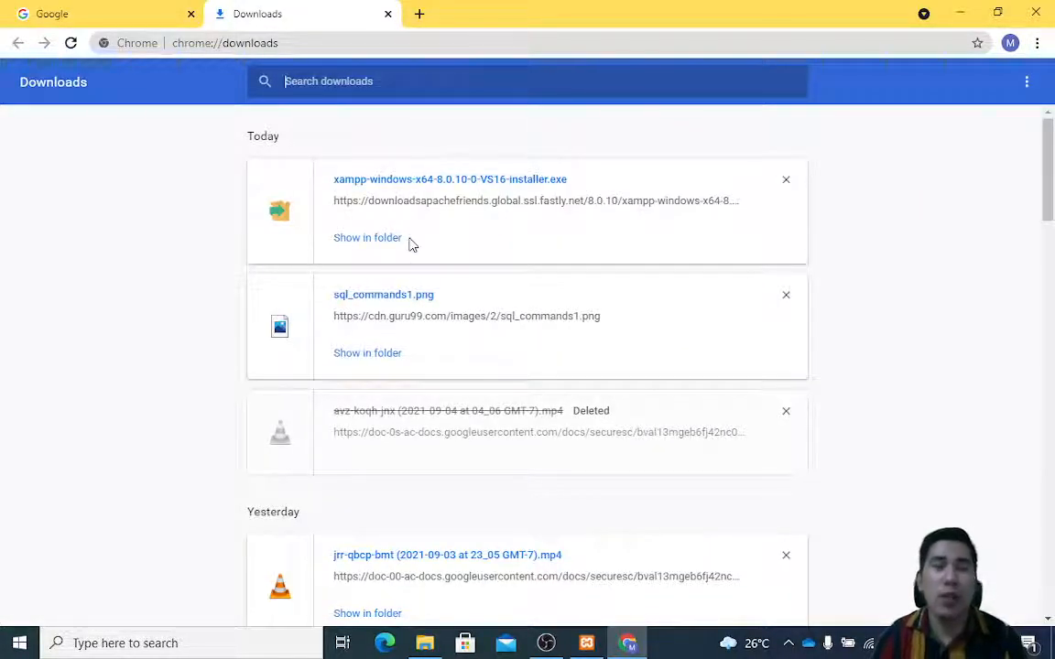
{"action": "left_click", "coordinate": [391, 182]}
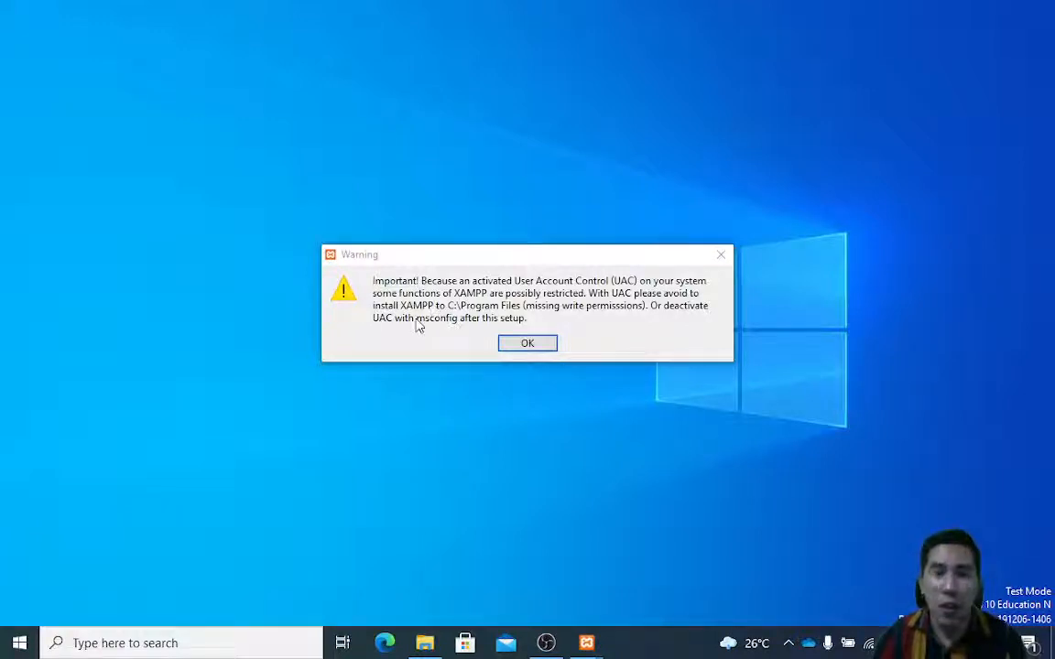
Step: Acknowledge the UAC warning and proceed through the XAMPP setup with all components selected
{"action": "left_click", "coordinate": [523, 343]}
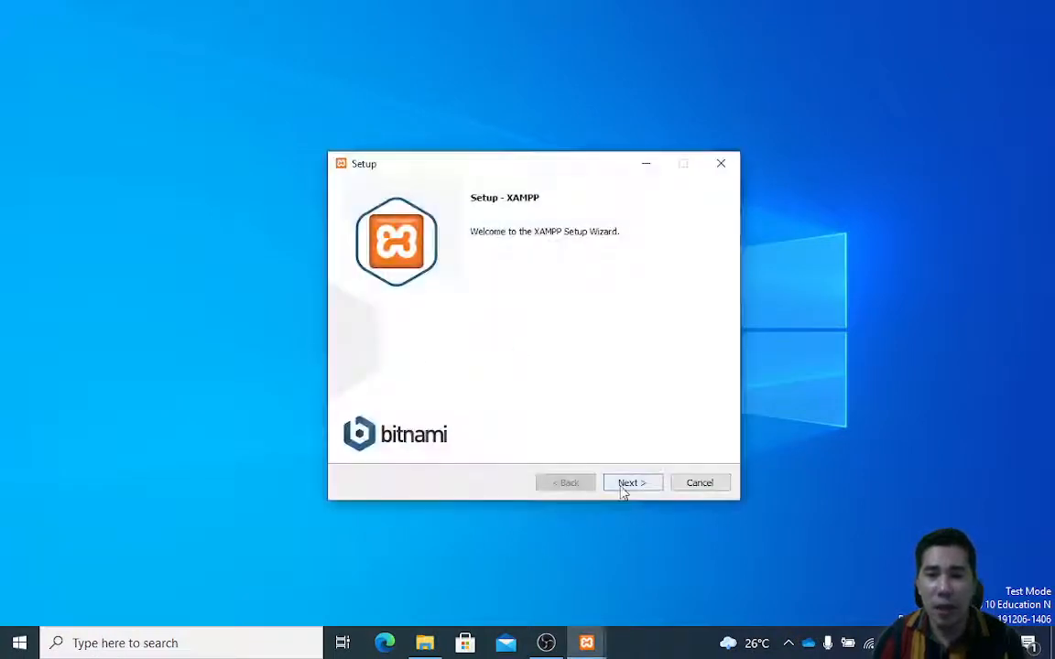
{"action": "left_click", "coordinate": [627, 486]}
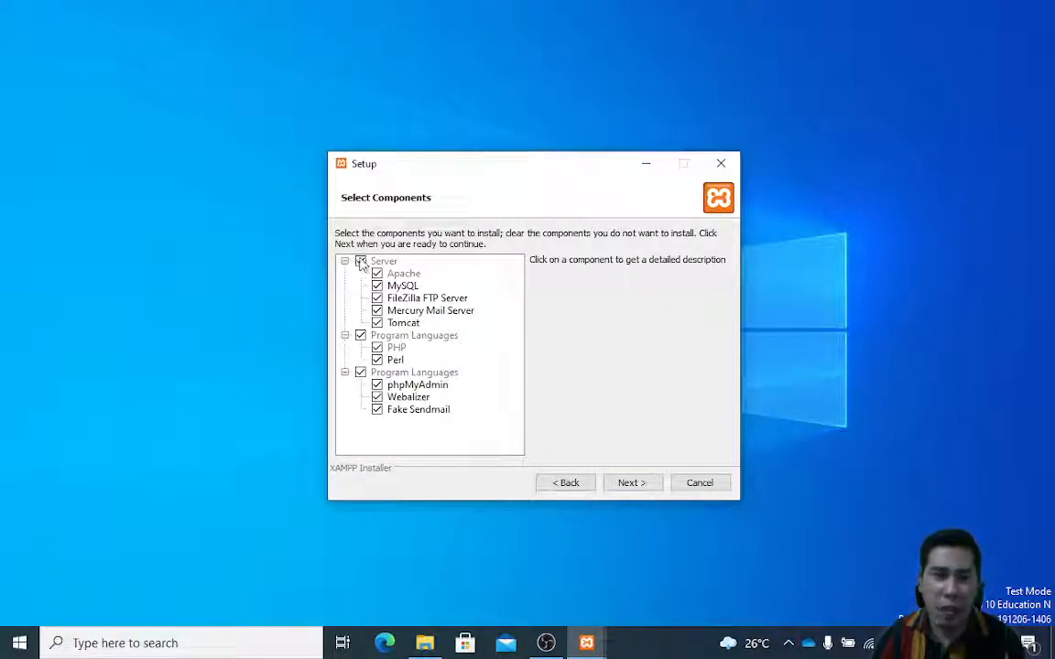
{"action": "left_click", "coordinate": [631, 486]}
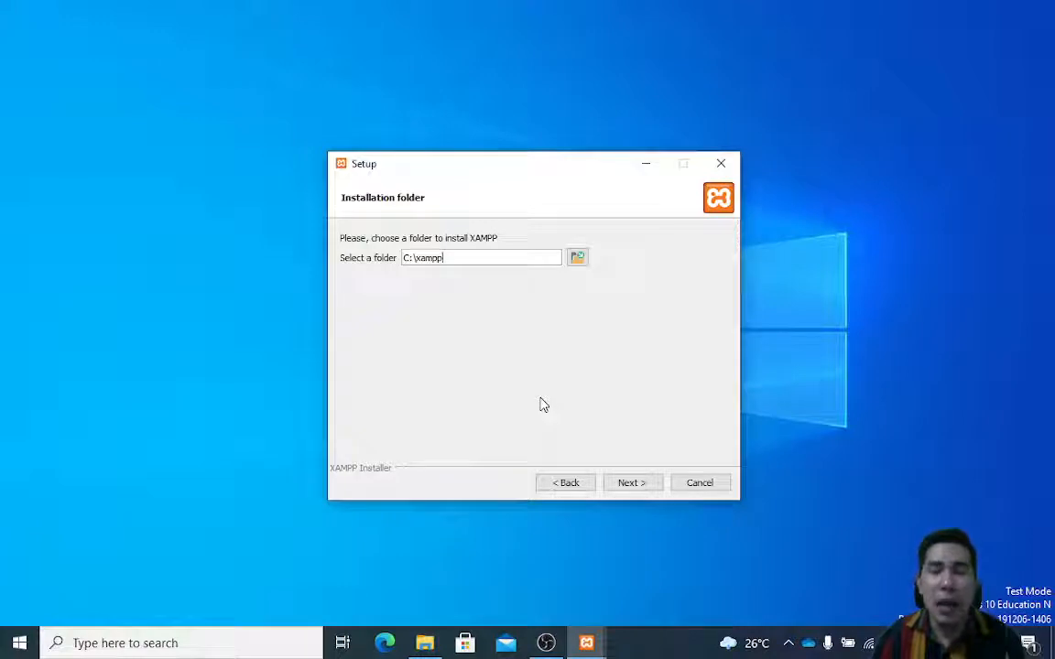
Step: Try to continue the setup with C:\xampp as the installation folder, and abort the installation process
{"action": "left_click", "coordinate": [647, 487]}
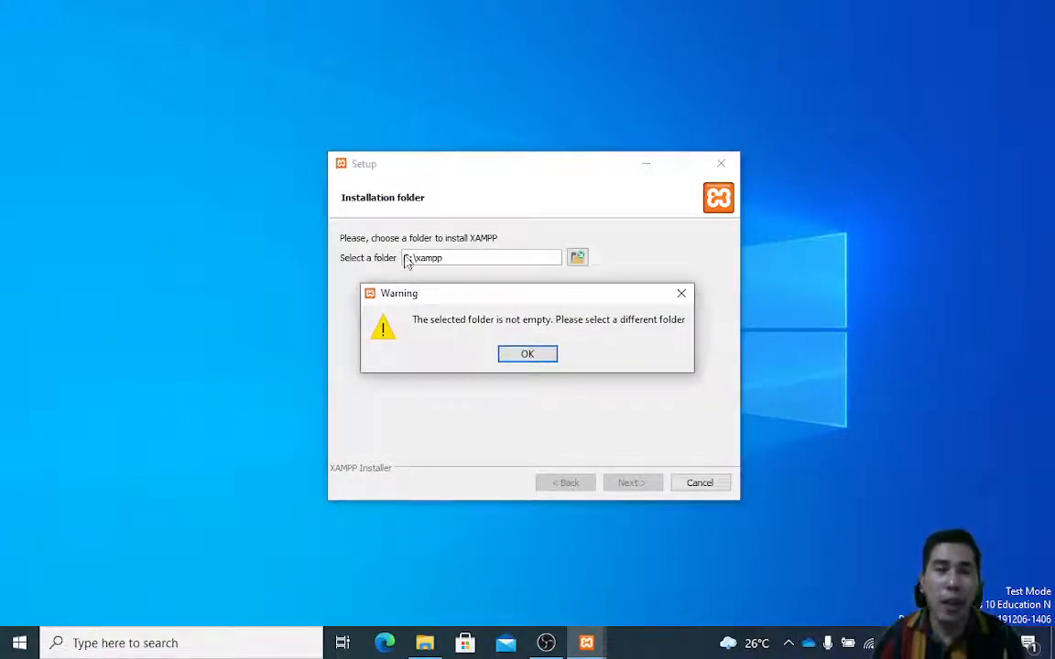
{"action": "left_click", "coordinate": [527, 356]}
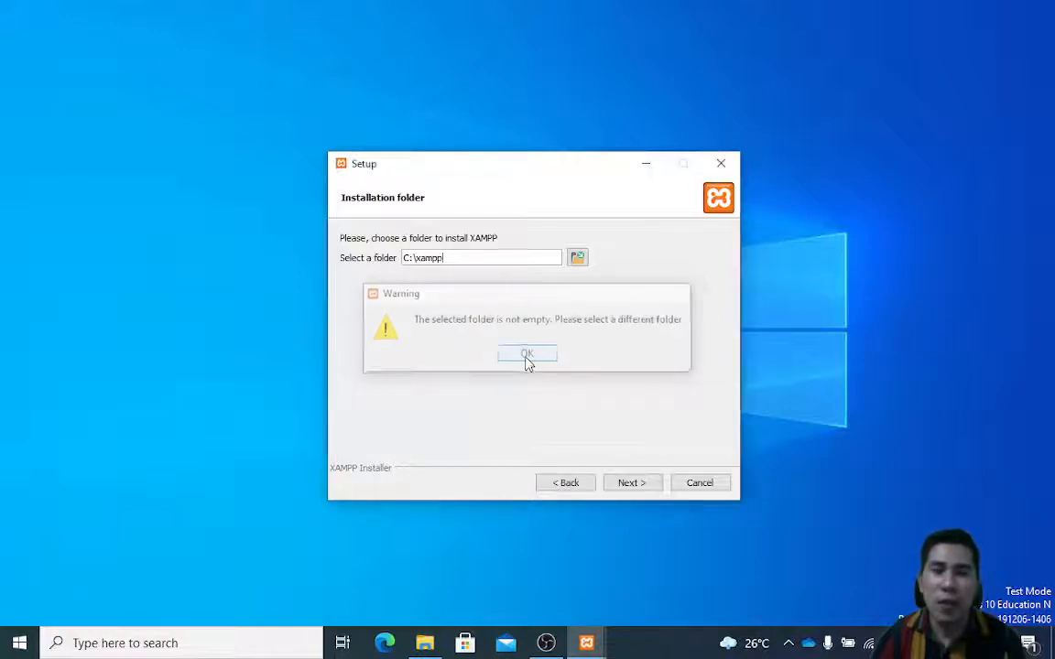
{"action": "left_click", "coordinate": [641, 486]}
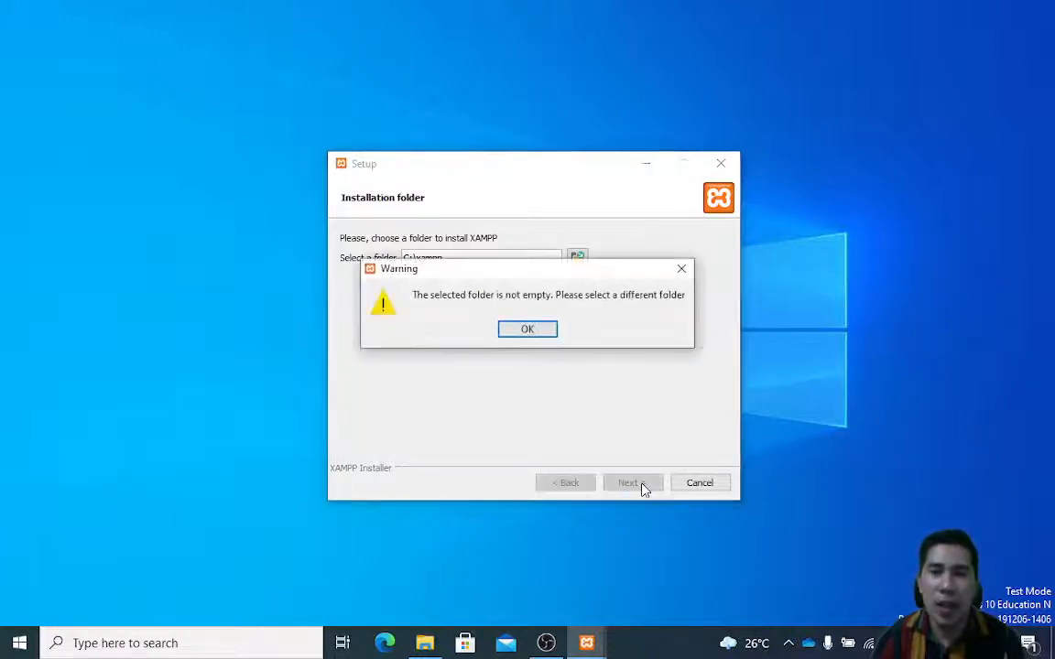
{"action": "left_click", "coordinate": [536, 333]}
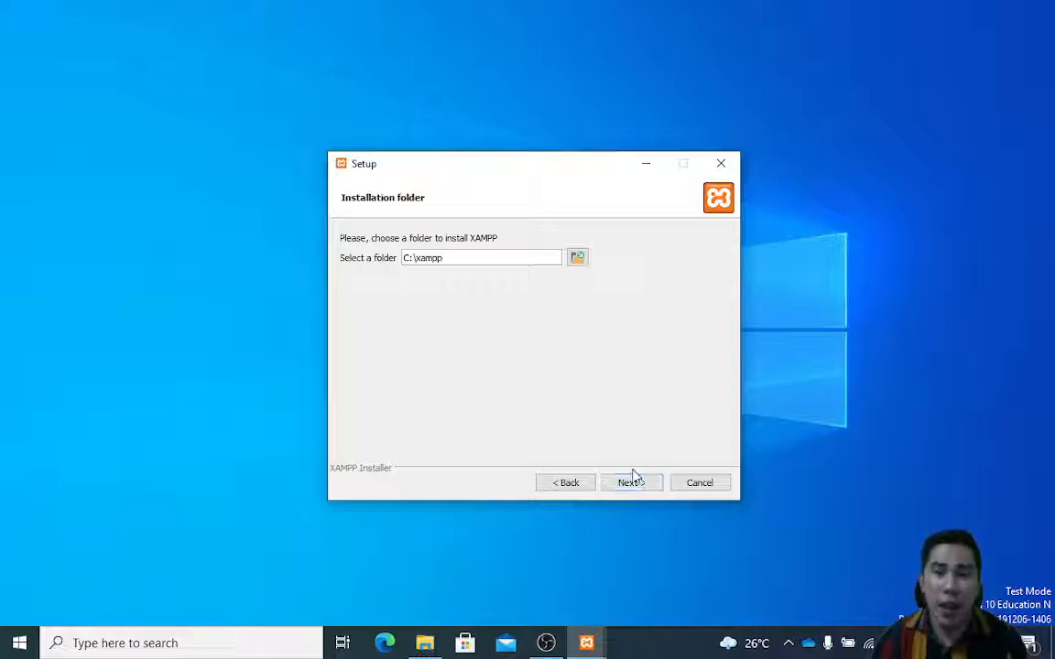
{"action": "left_click", "coordinate": [705, 484]}
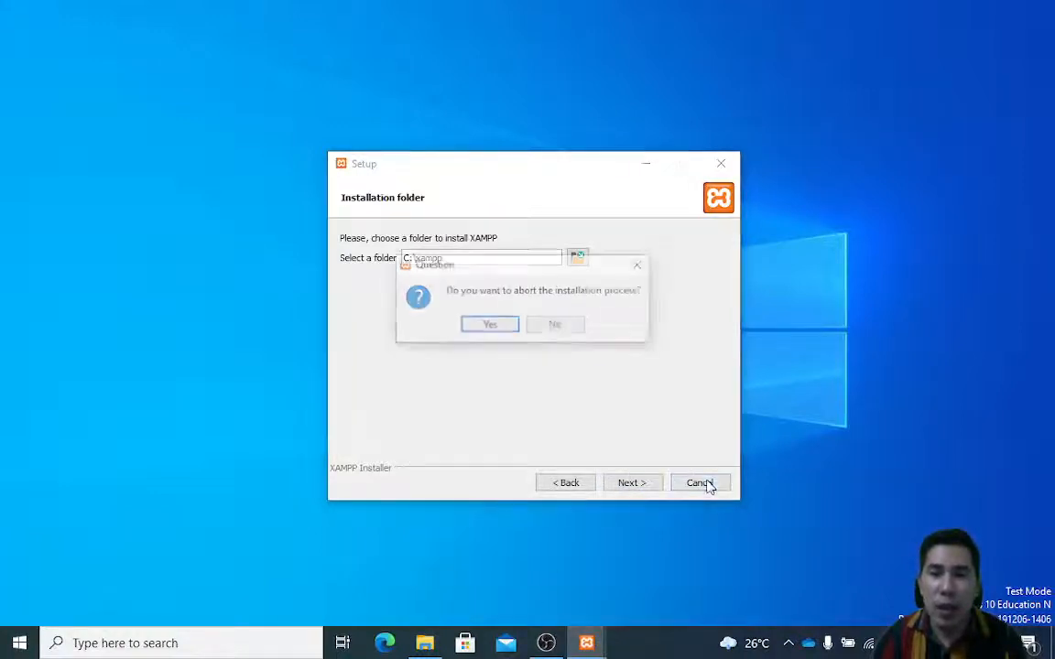
{"action": "left_click", "coordinate": [507, 326]}
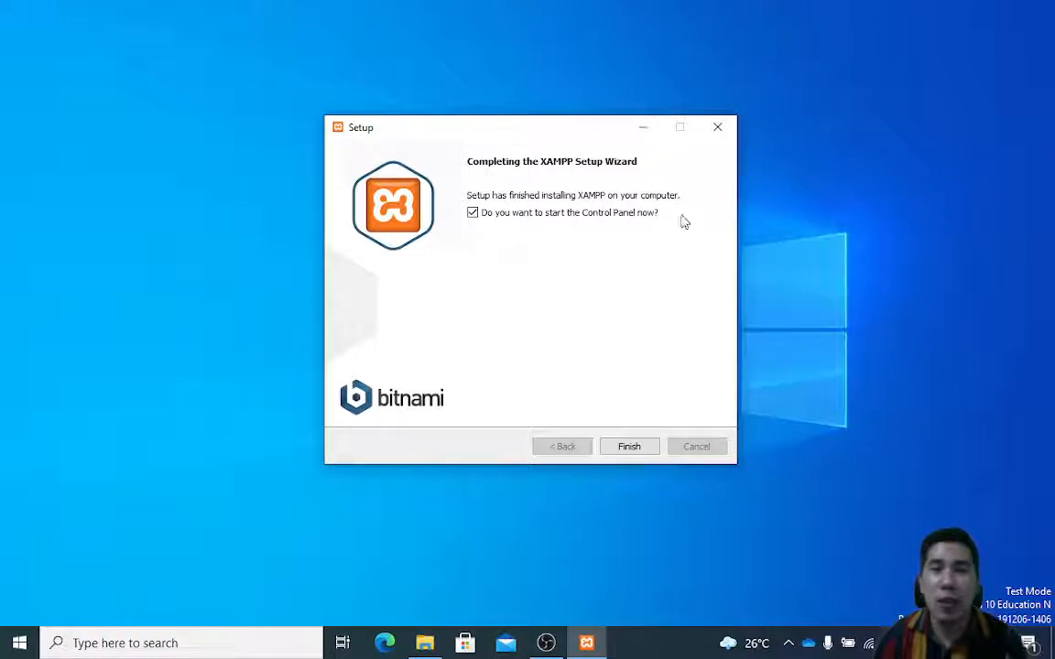
Step: Finish the XAMPP setup with the Control Panel set to start, and move its window towards the middle of the desktop
{"action": "left_click", "coordinate": [628, 447]}
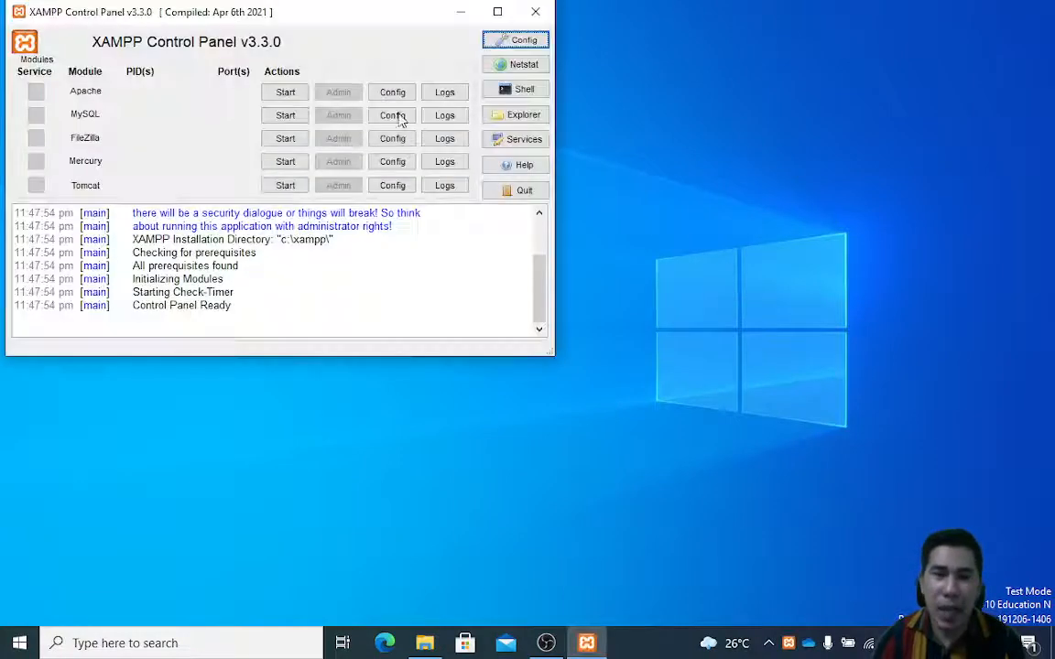
{"action": "double_click", "coordinate": [312, 20]}
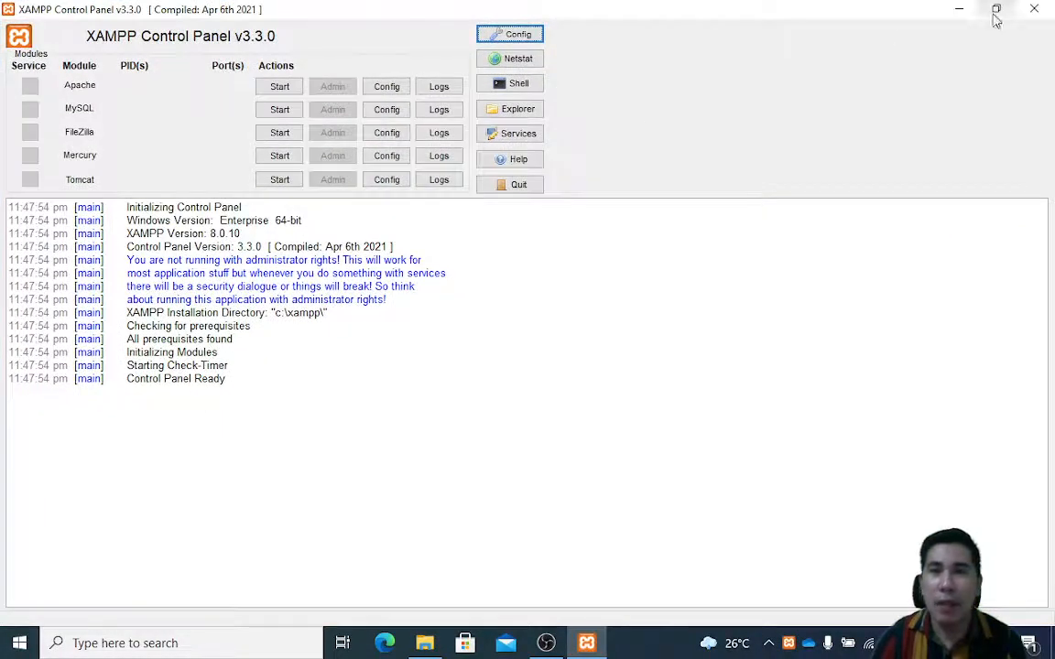
{"action": "left_click", "coordinate": [996, 17]}
{"action": "left_click_drag", "start_coordinate": [306, 24], "coordinate": [568, 103]}
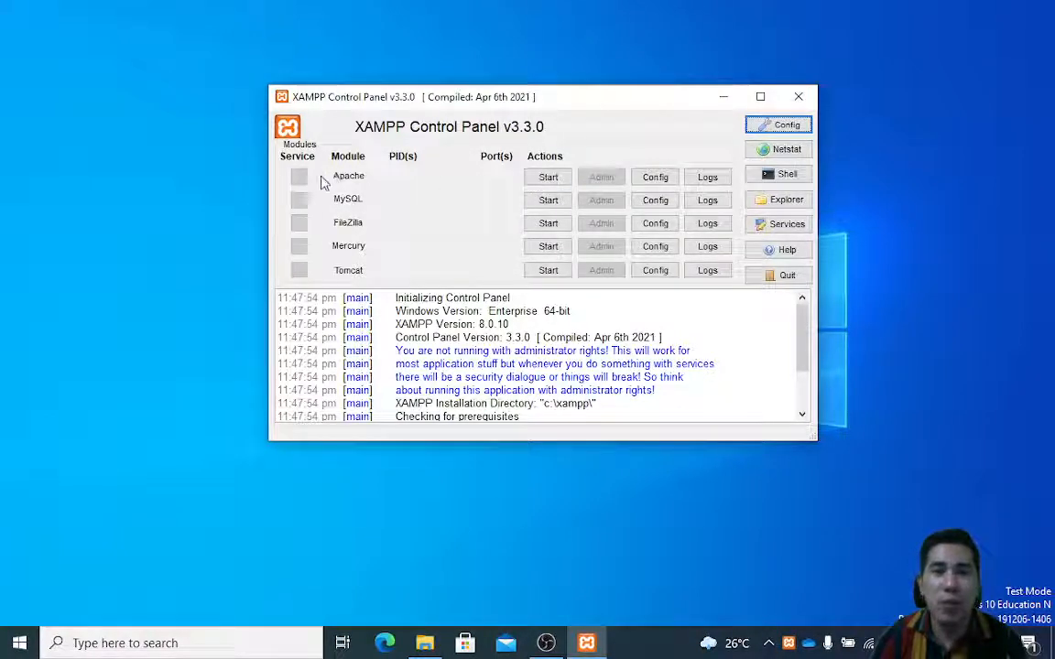
Step: Start the Apache and MySQL modules and close the XAMPP Control Panel window
{"action": "left_click", "coordinate": [542, 179]}
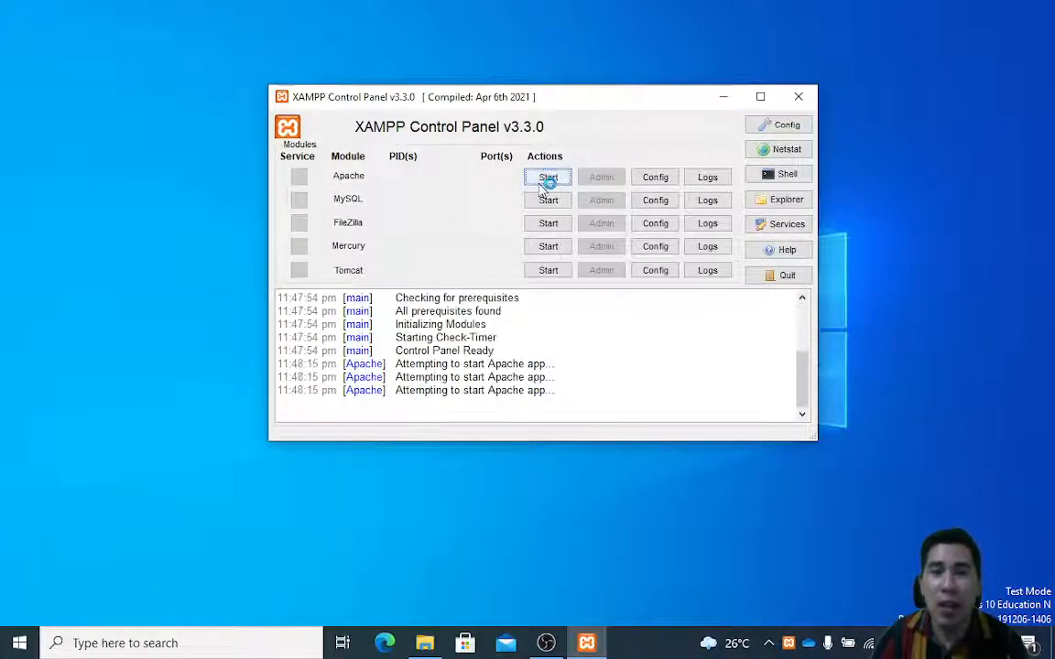
{"action": "left_click", "coordinate": [547, 199]}
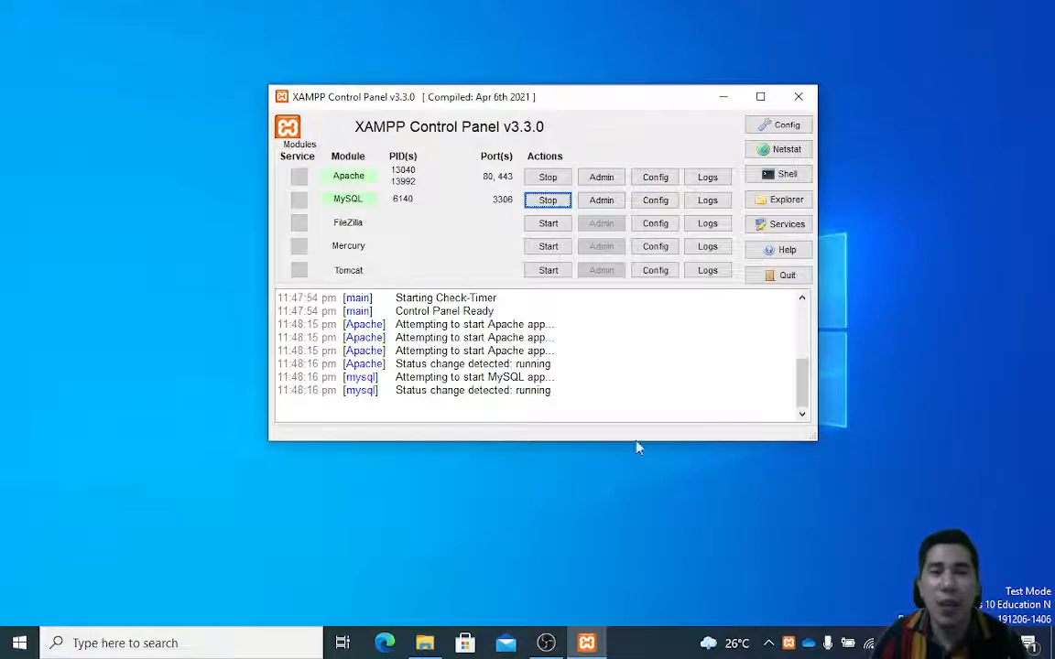
{"action": "left_click", "coordinate": [796, 98]}
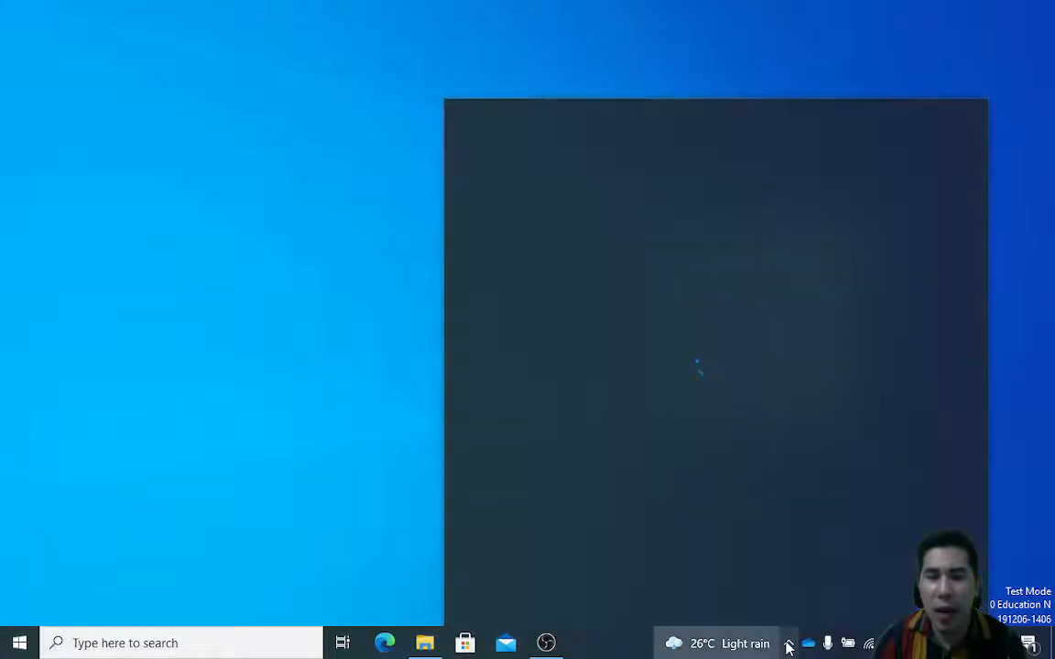
Step: Check the status of the XAMPP modules from its icon in the system tray
{"action": "left_click", "coordinate": [786, 644]}
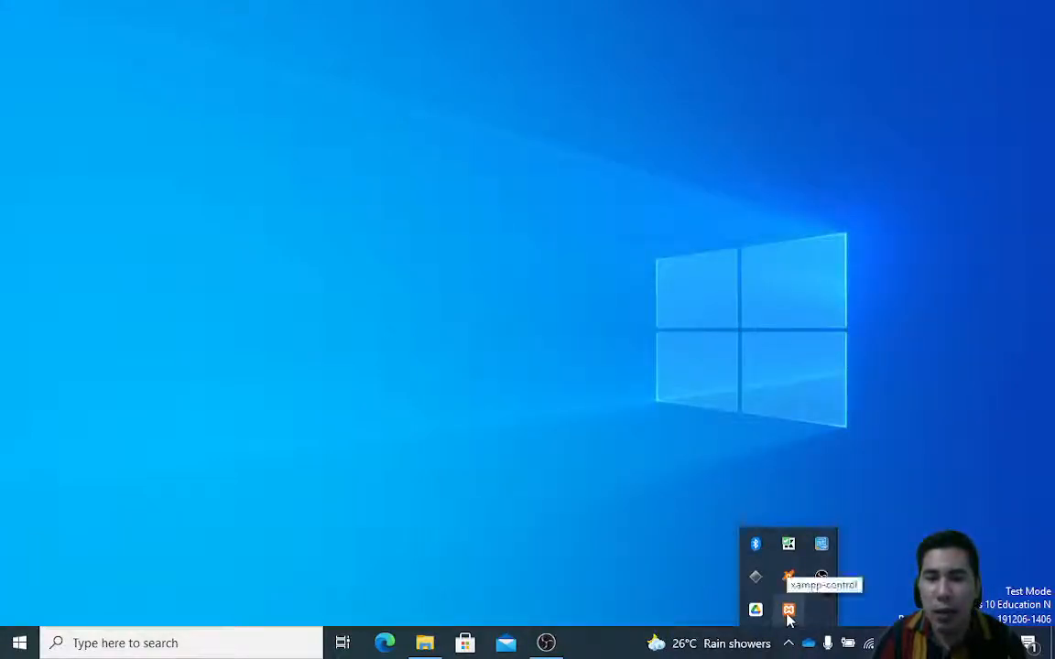
{"action": "right_click", "coordinate": [788, 614]}
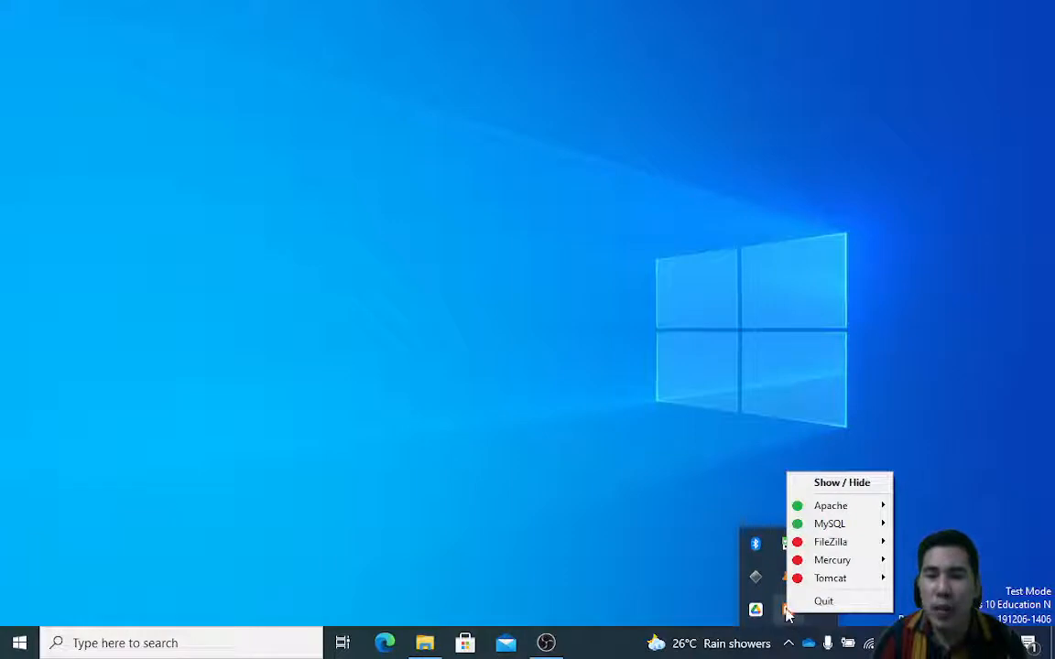
{"action": "left_click", "coordinate": [410, 348]}
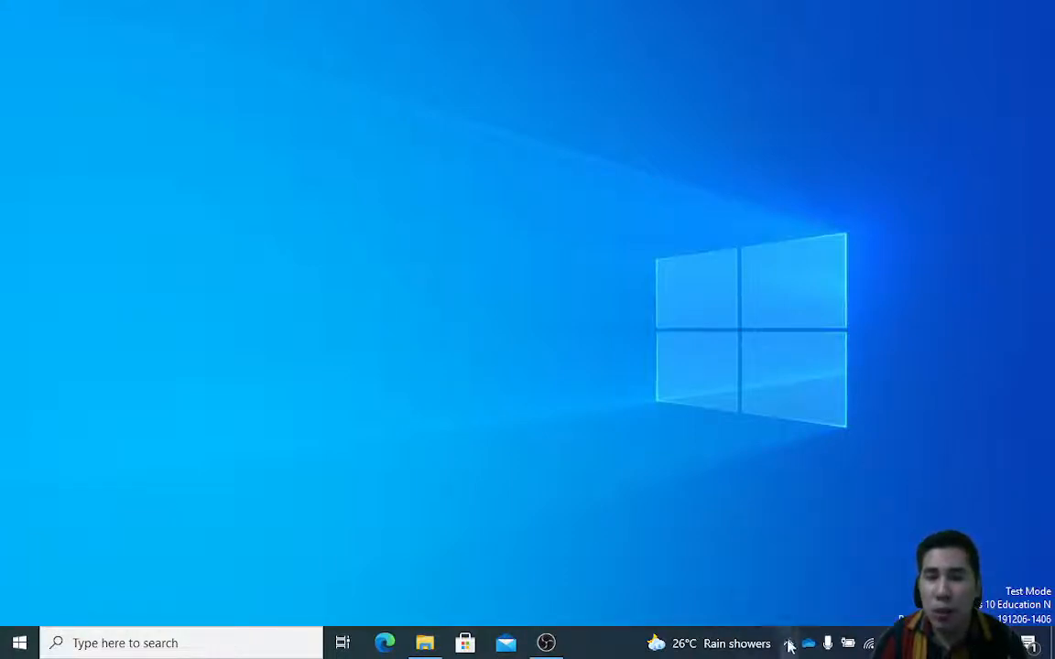
{"action": "left_click", "coordinate": [788, 645]}
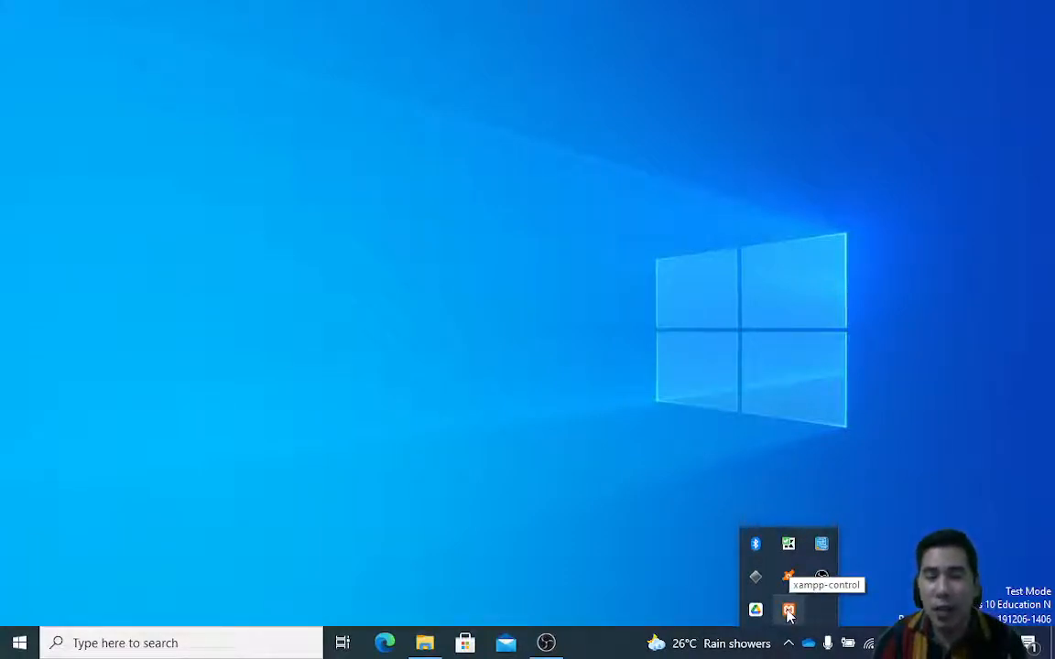
{"action": "right_click", "coordinate": [789, 614]}
{"action": "left_click", "coordinate": [642, 522]}
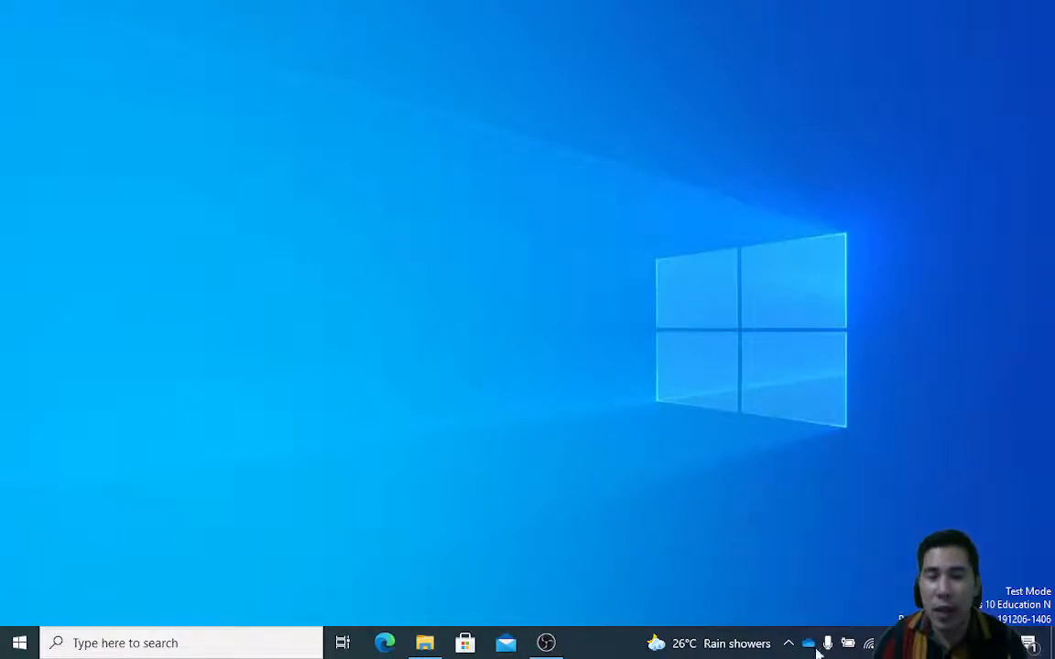
Step: Reopen the XAMPP Control Panel from the system tray at its normal window size
{"action": "left_click", "coordinate": [789, 644]}
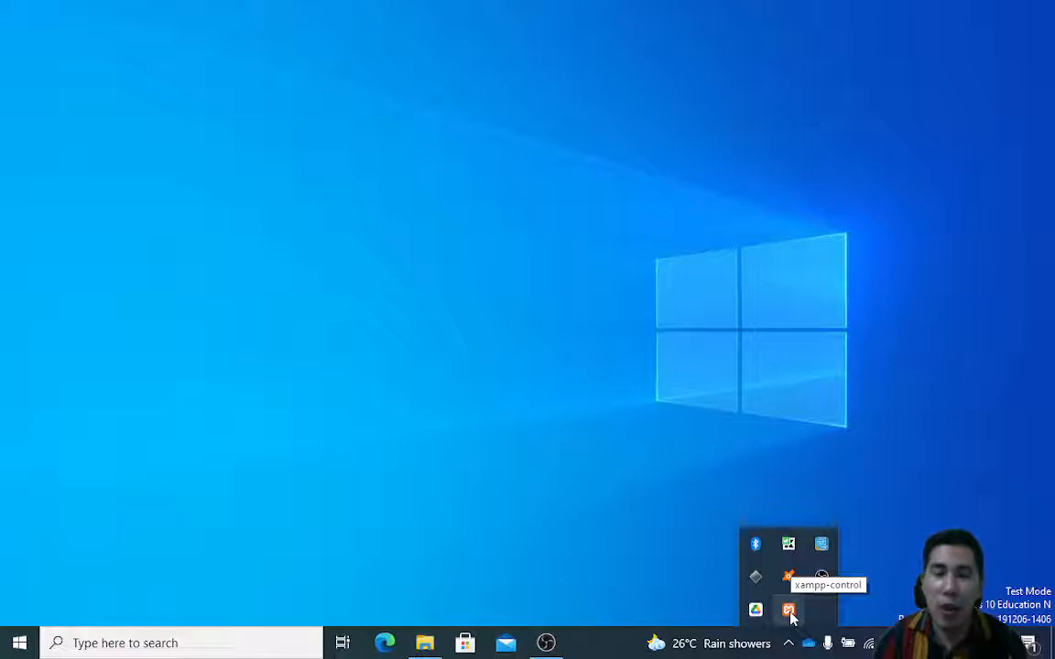
{"action": "double_click", "coordinate": [789, 612]}
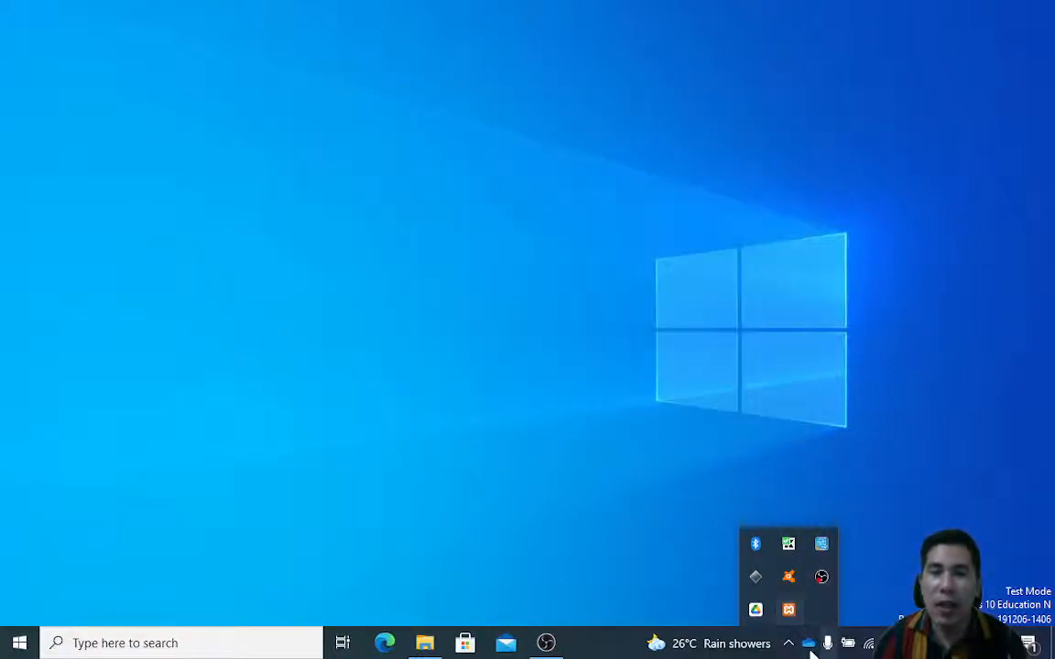
{"action": "left_click", "coordinate": [790, 611]}
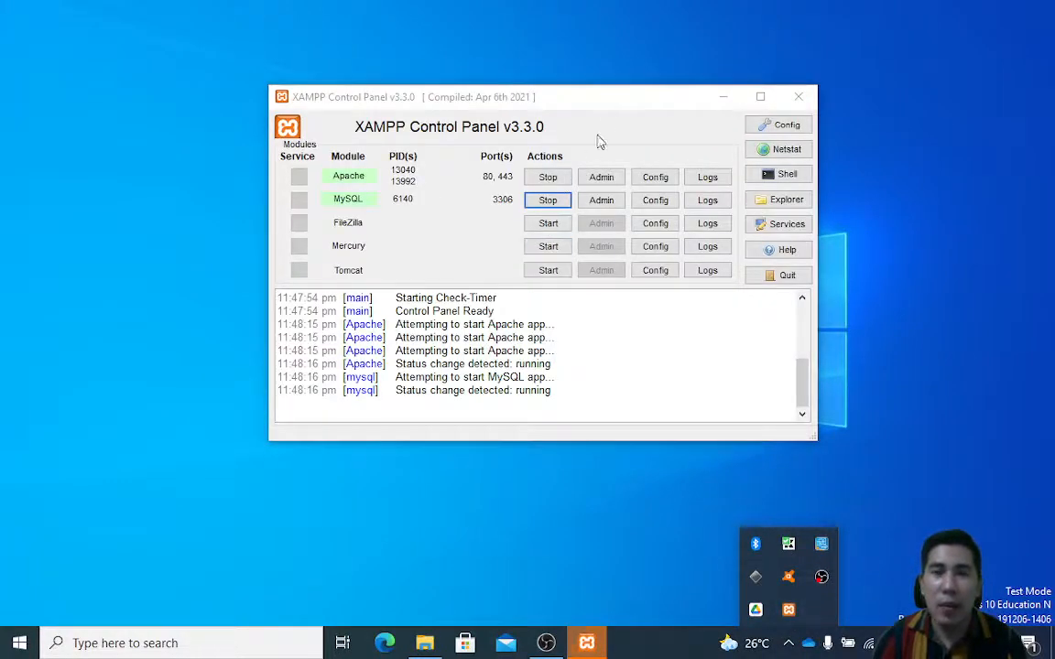
{"action": "double_click", "coordinate": [604, 102]}
{"action": "left_click", "coordinate": [996, 11]}
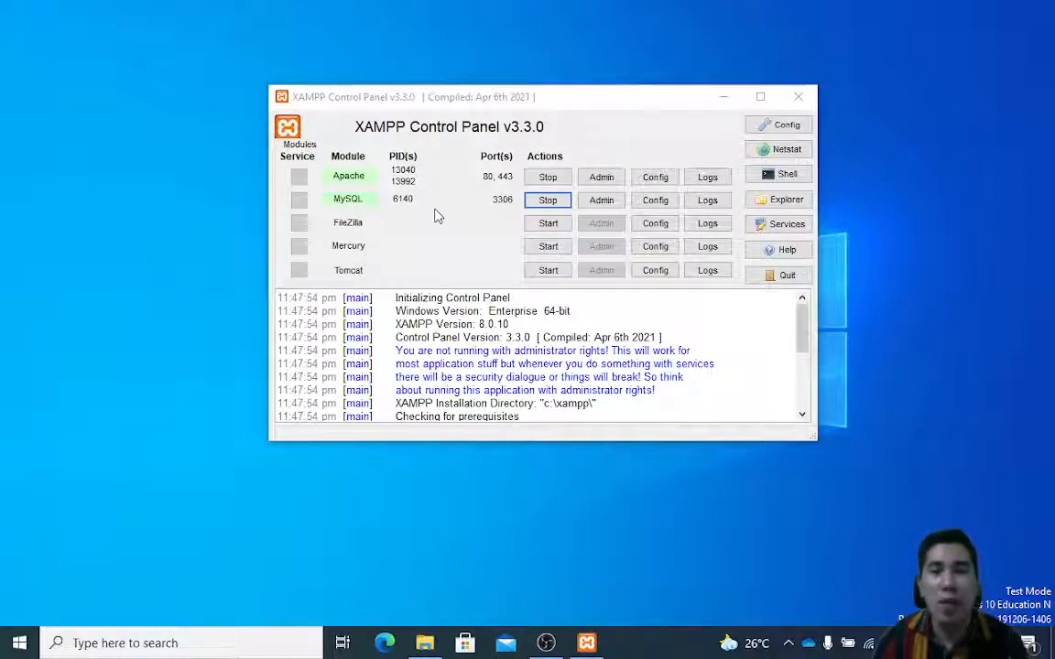
Step: Stop the Apache and MySQL modules and start both of them again
{"action": "left_click", "coordinate": [541, 179]}
{"action": "left_click", "coordinate": [547, 200]}
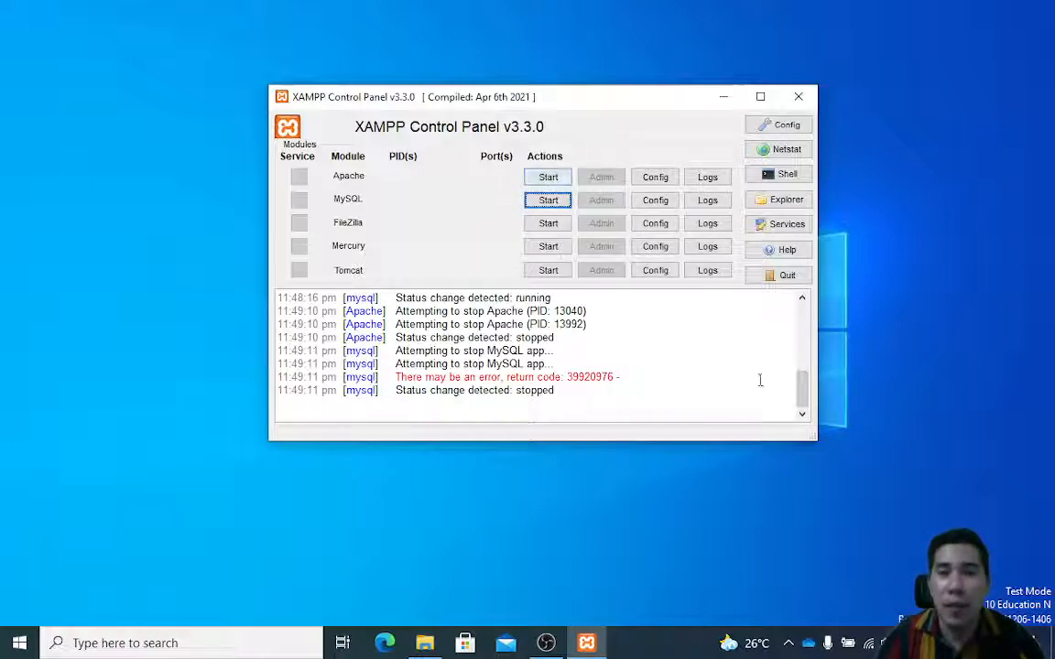
{"action": "left_click", "coordinate": [788, 644]}
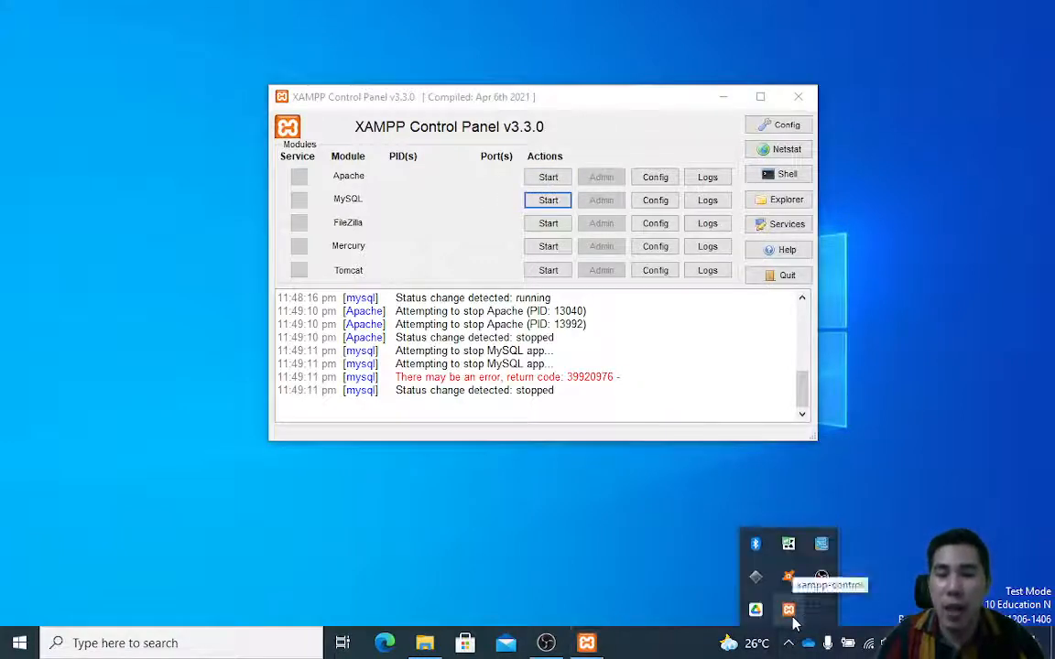
{"action": "left_click", "coordinate": [547, 176]}
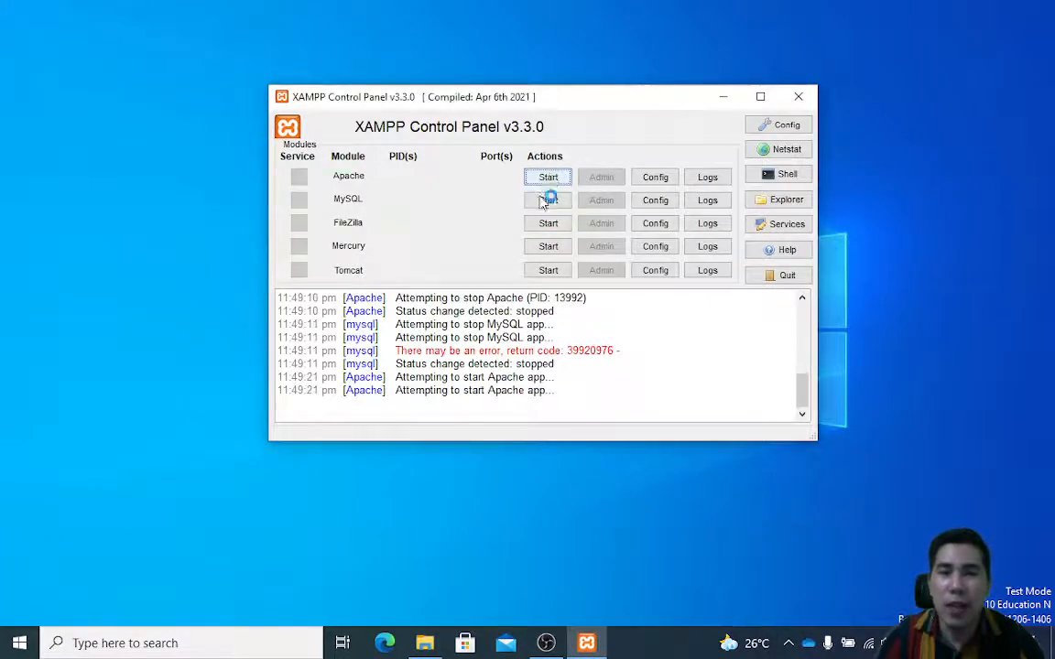
{"action": "left_click", "coordinate": [547, 200]}
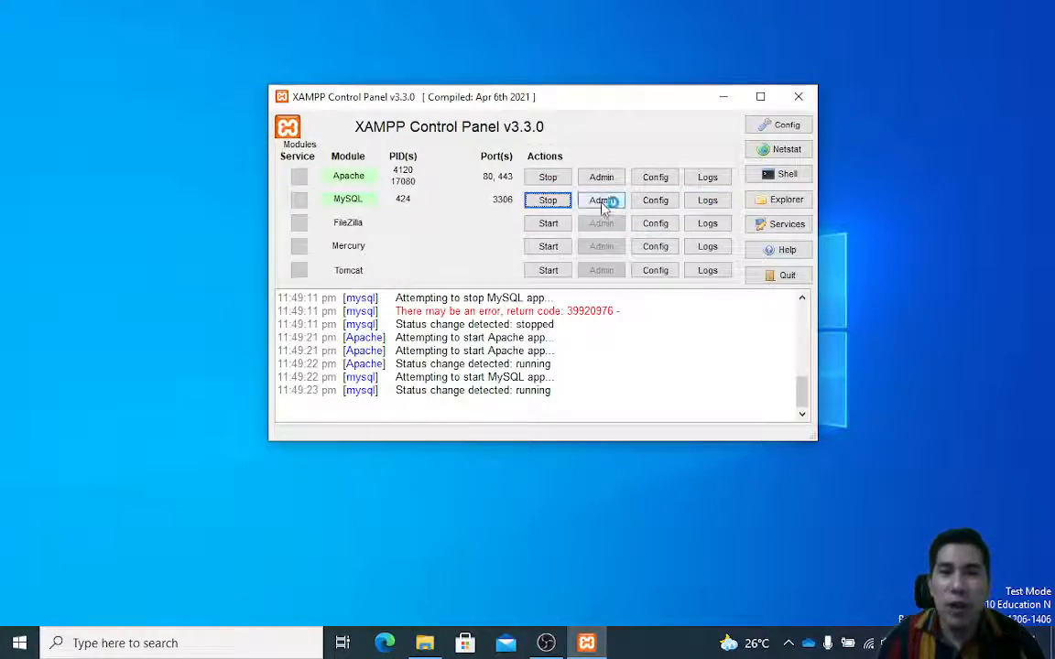
Step: Open phpMyAdmin from the MySQL module's admin option and close the extra loading browser tab
{"action": "left_click", "coordinate": [602, 200]}
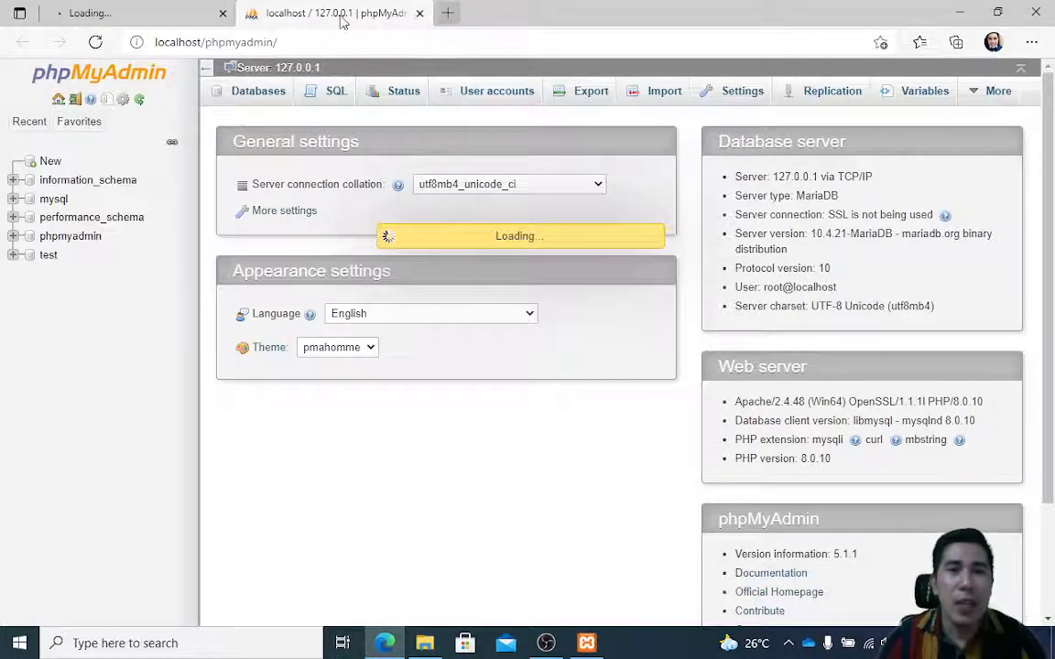
{"action": "left_click", "coordinate": [223, 14]}
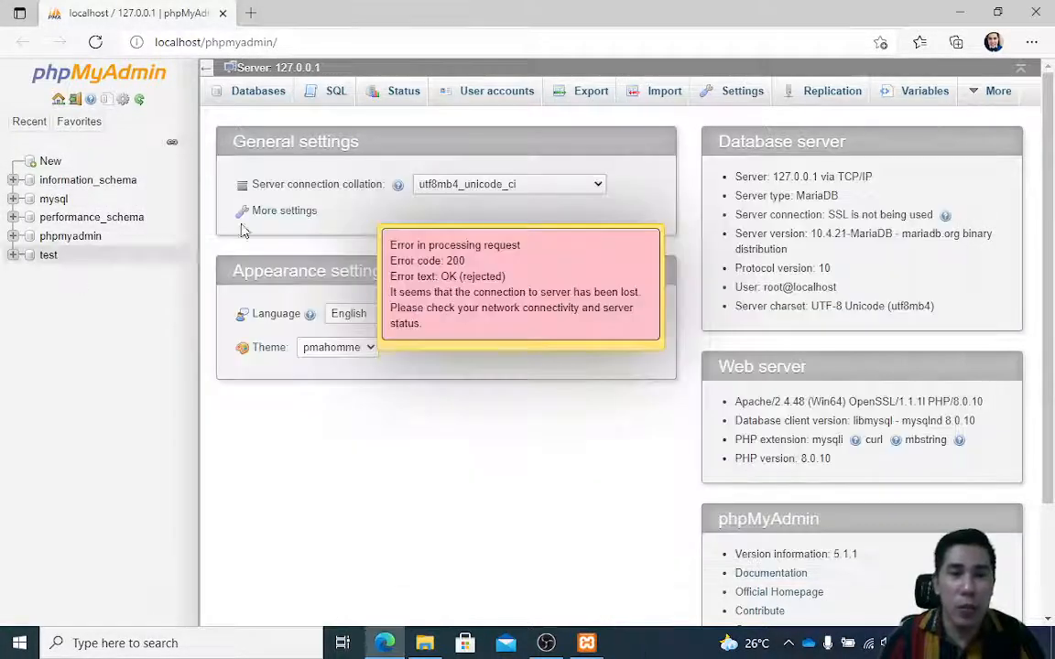
Step: Create a new database named db_sample
{"action": "left_click", "coordinate": [53, 165]}
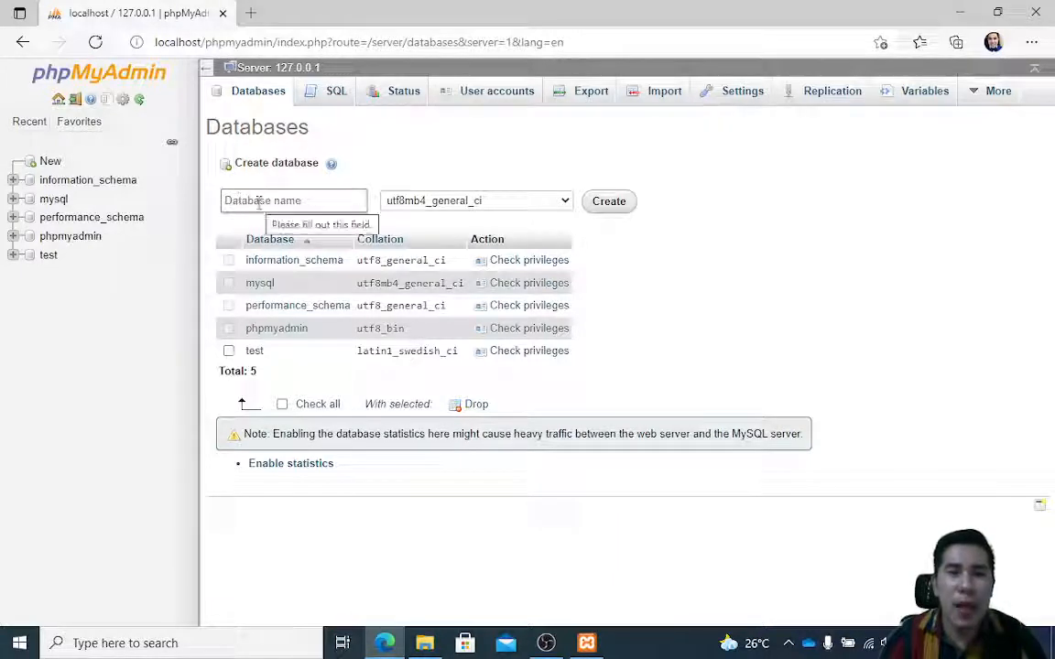
{"action": "type", "text": "db"}
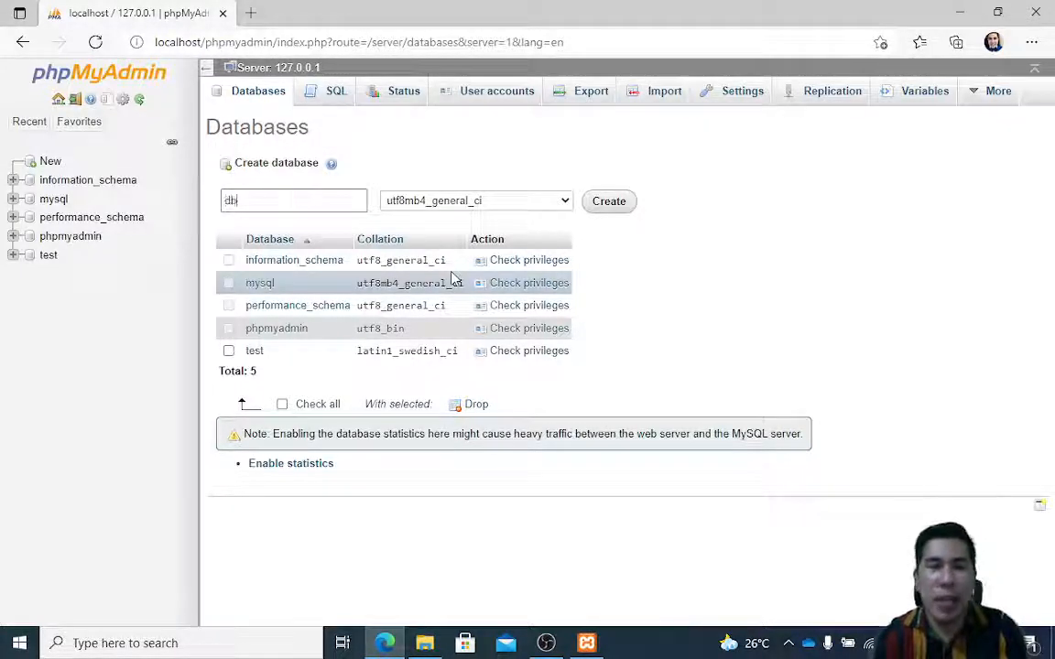
{"action": "type", "text": "_sam"}
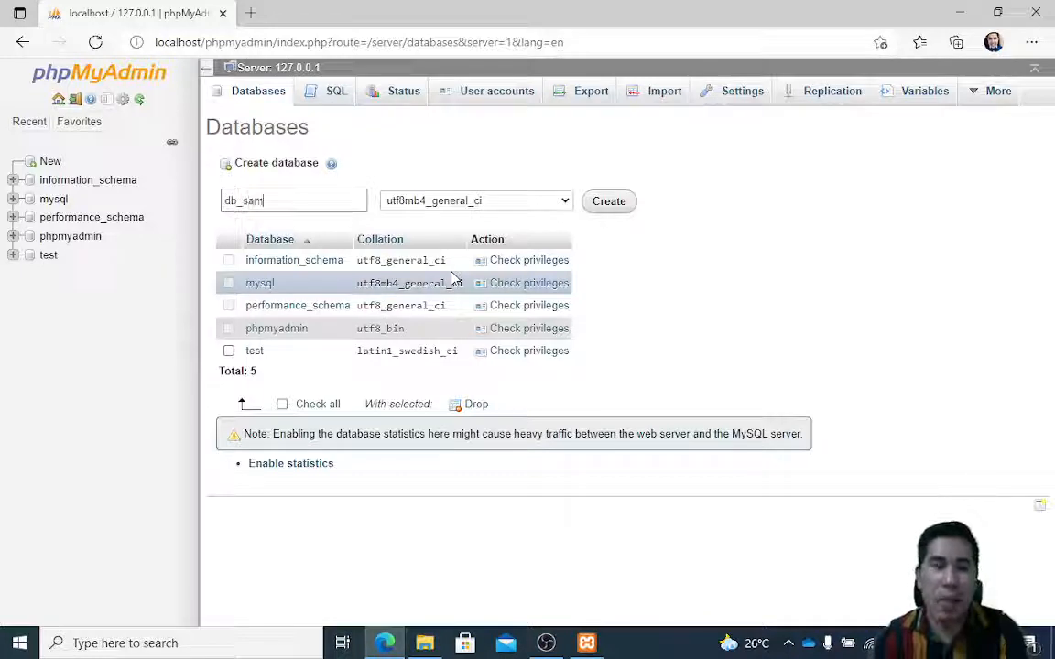
{"action": "type", "text": "ple"}
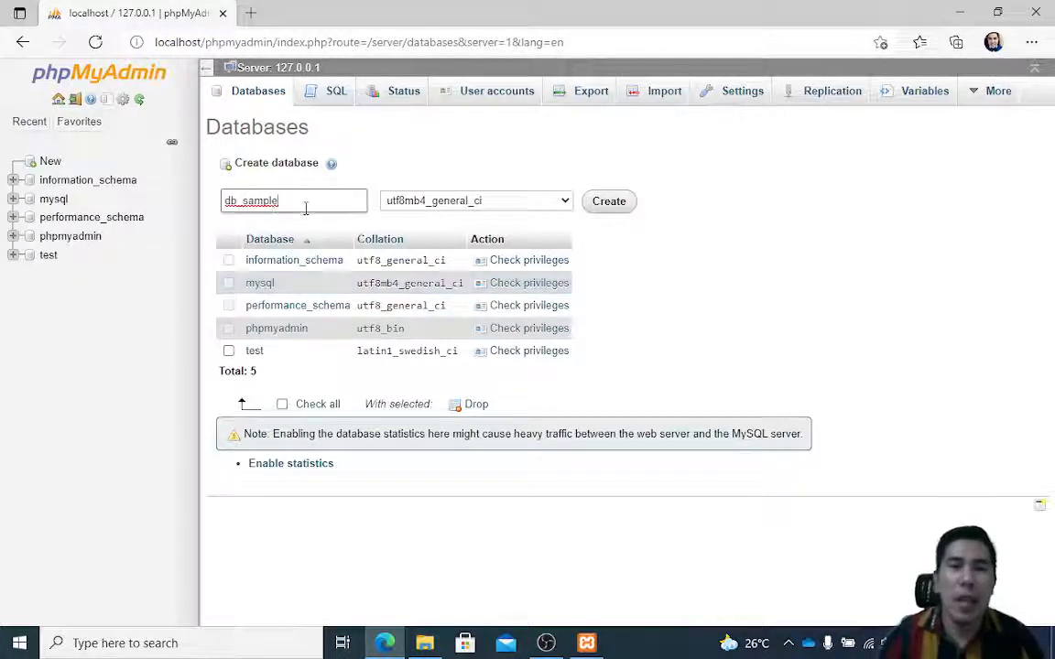
{"action": "left_click", "coordinate": [606, 204]}
{"action": "left_click", "coordinate": [606, 203]}
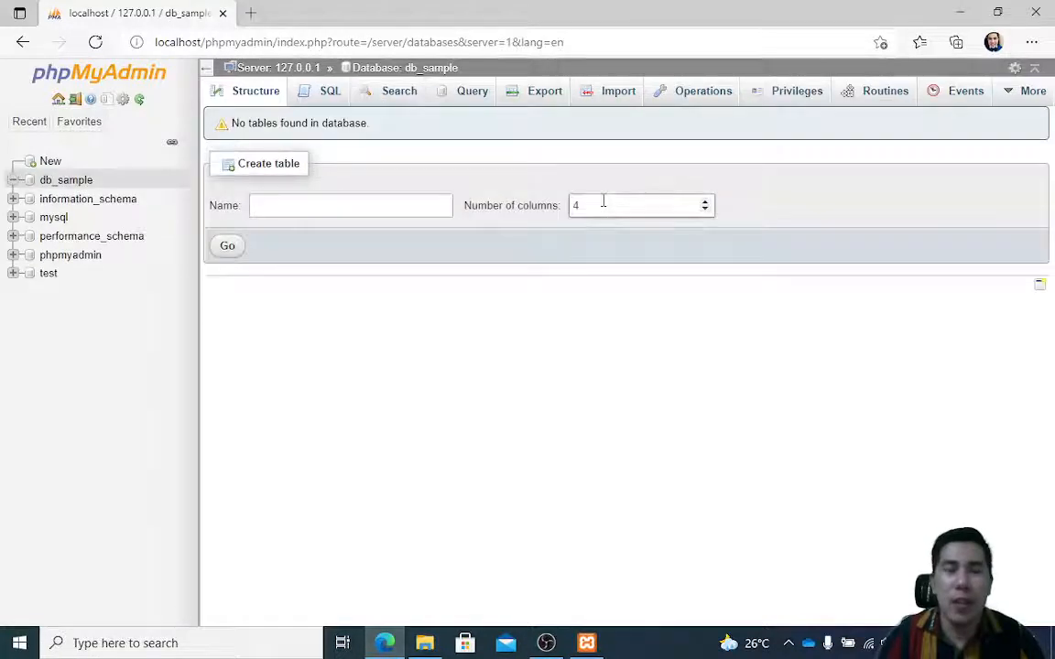
Step: Start a new table named tbl_sample with 4 columns in the db_sample database
{"action": "left_click", "coordinate": [259, 204]}
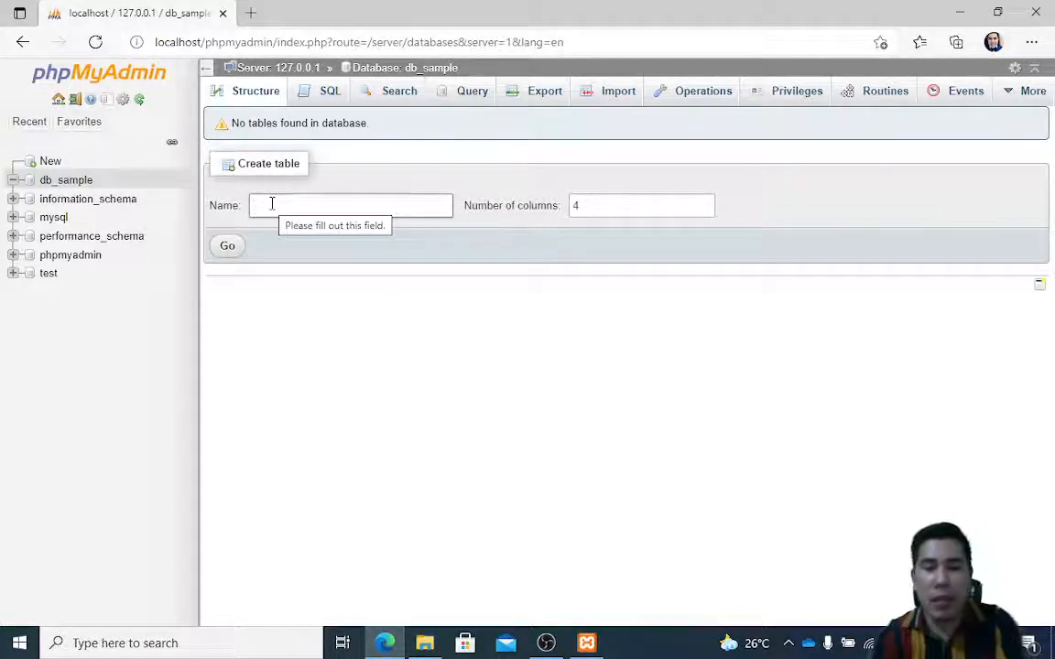
{"action": "type", "text": "tbl_"}
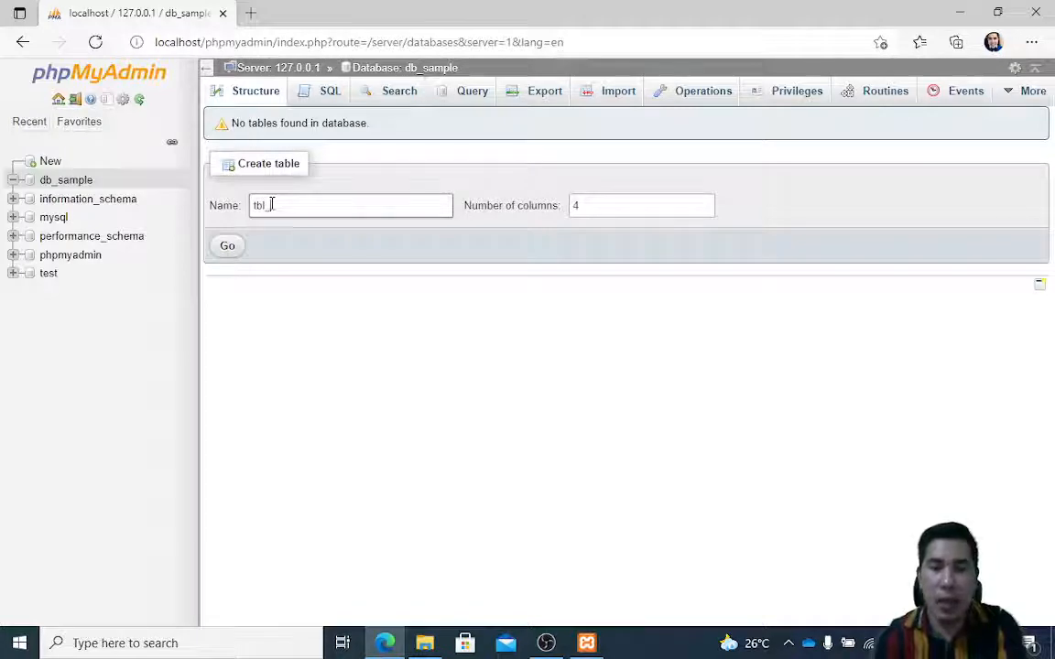
{"action": "type", "text": "sample"}
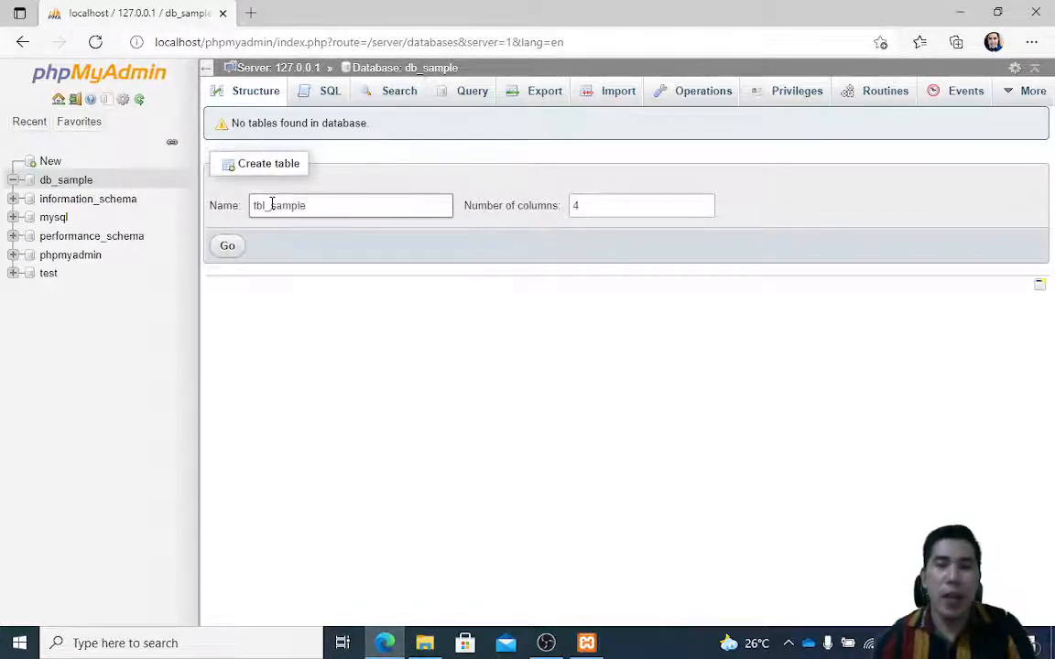
{"action": "left_click", "coordinate": [577, 208]}
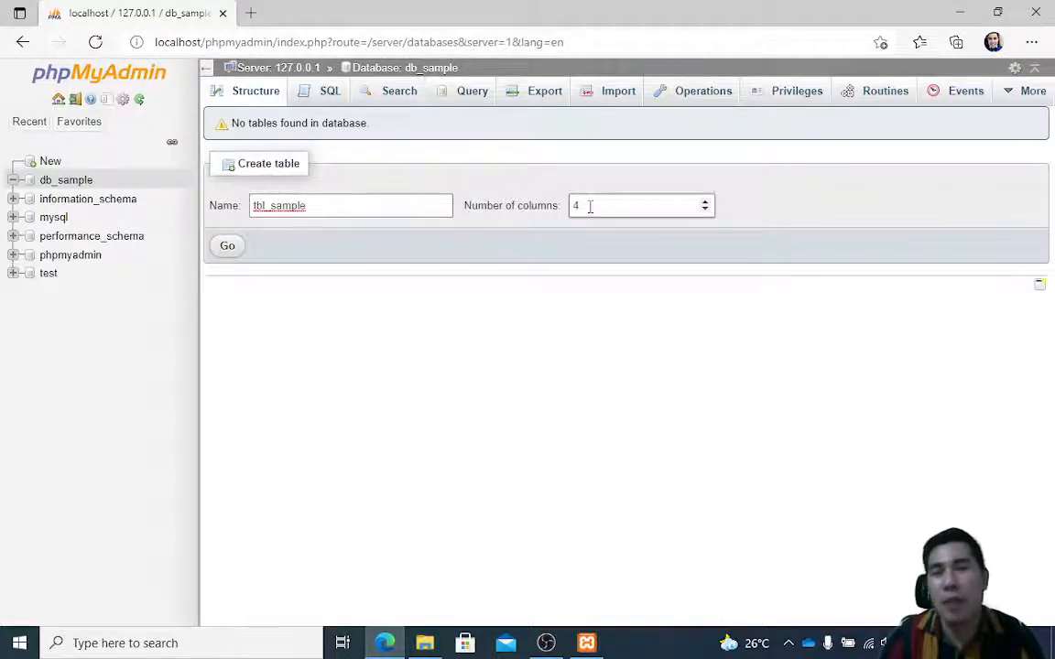
{"action": "left_click", "coordinate": [591, 206]}
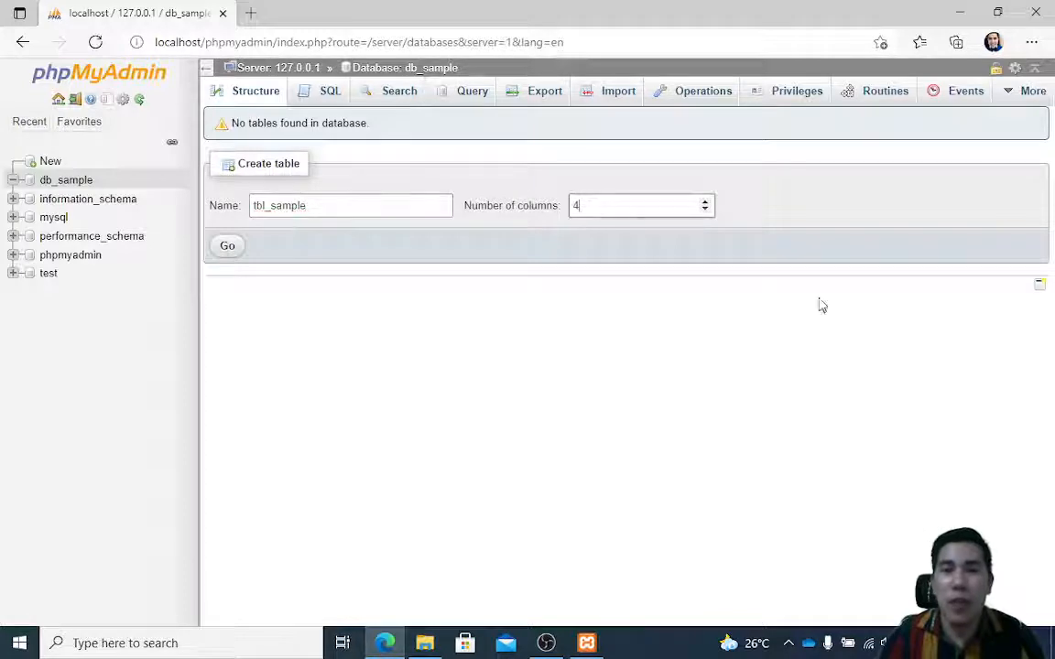
{"action": "double_click", "coordinate": [761, 393]}
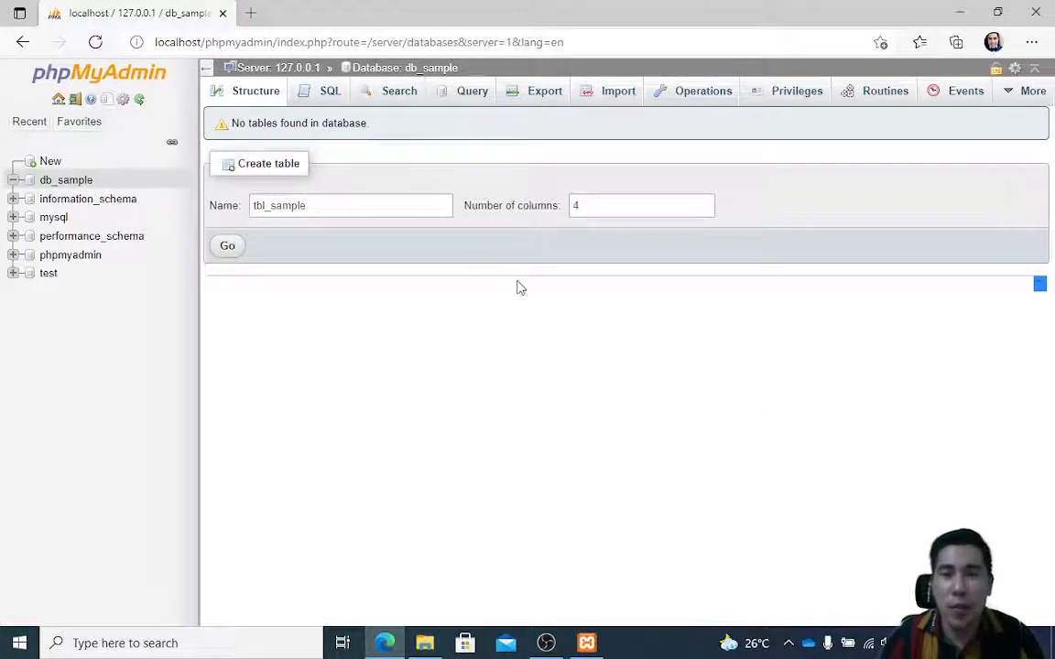
{"action": "left_click", "coordinate": [228, 248]}
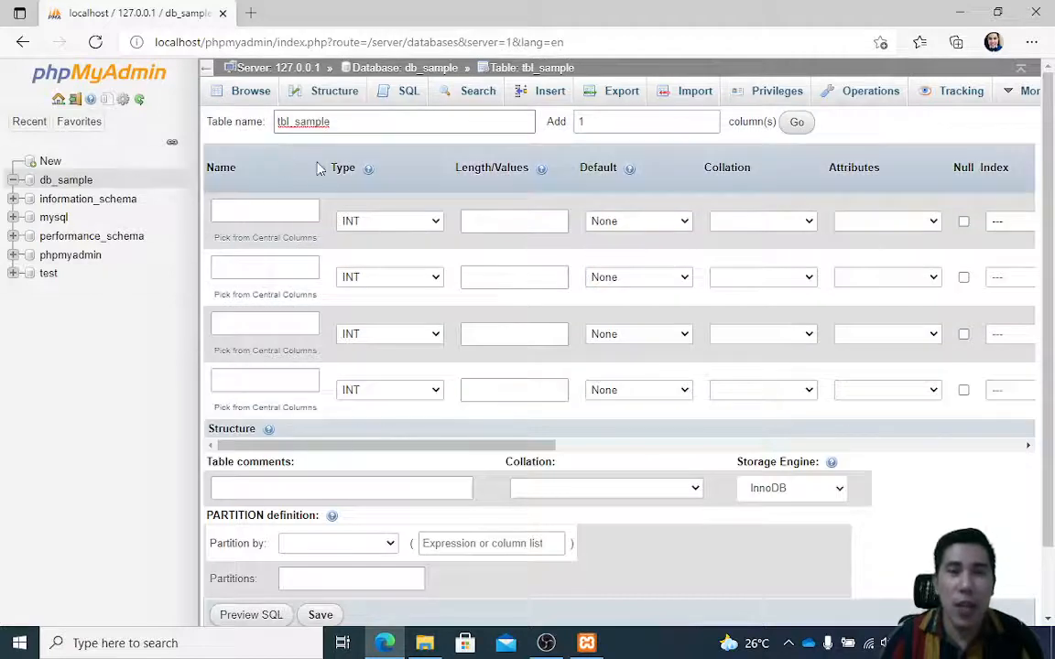
Step: Name the first column of tbl_sample person_id
{"action": "left_click_drag", "start_coordinate": [1051, 287], "coordinate": [1050, 255]}
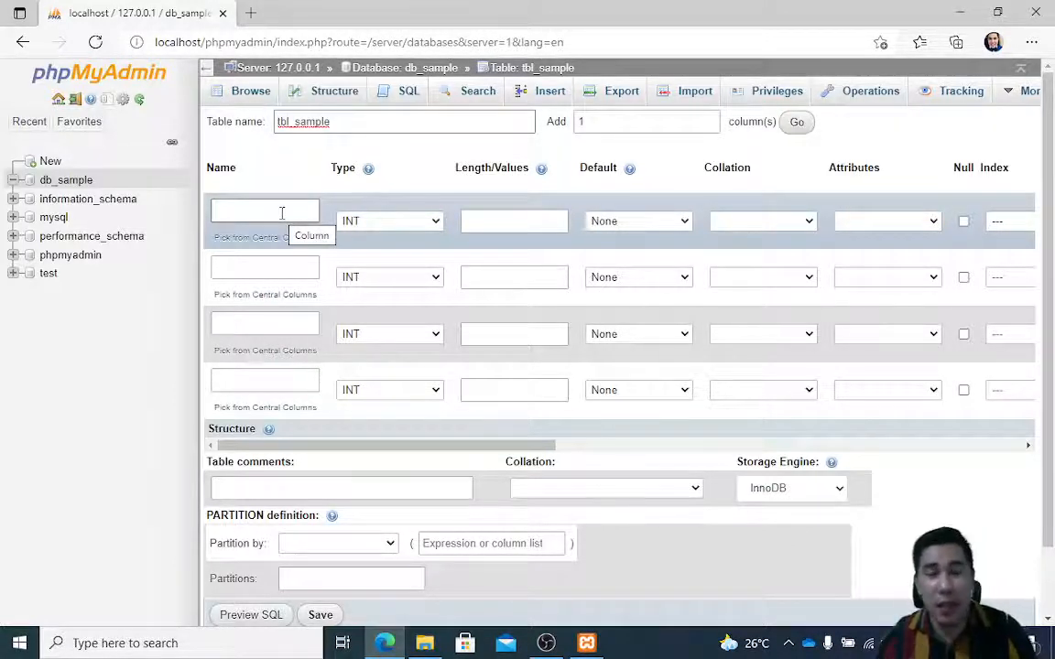
{"action": "left_click", "coordinate": [242, 207]}
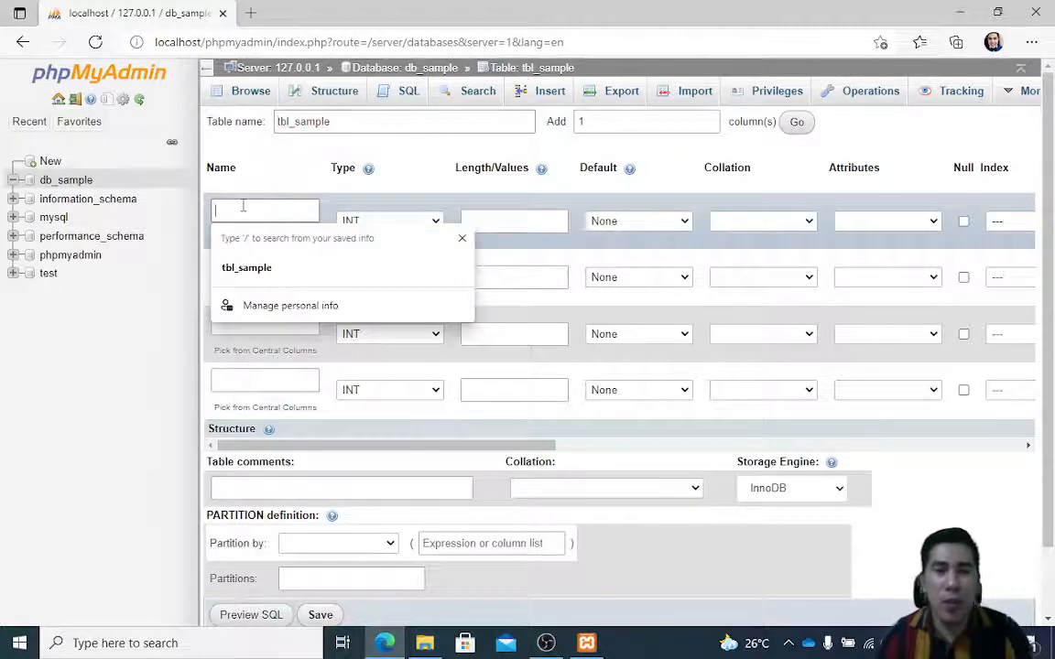
{"action": "left_click", "coordinate": [256, 178]}
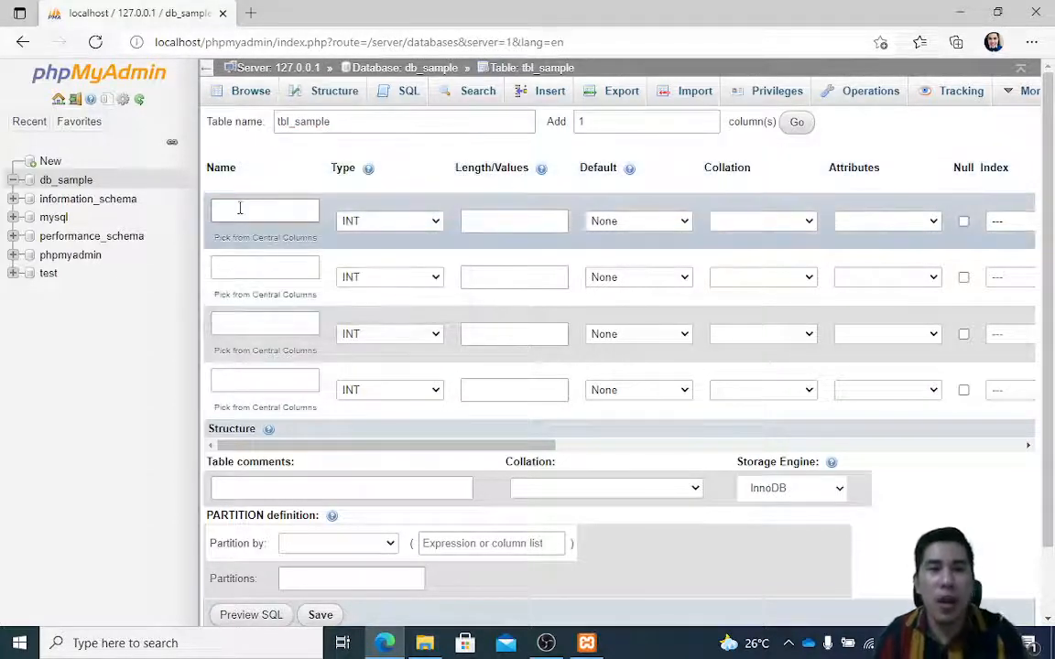
{"action": "left_click", "coordinate": [239, 209]}
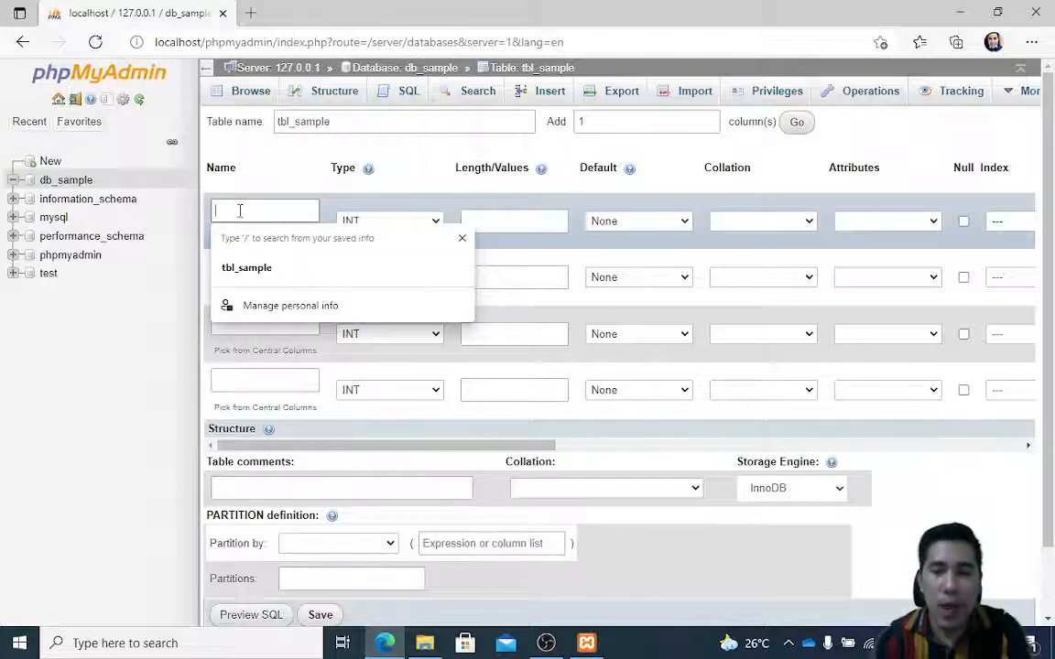
{"action": "type", "text": "id"}
{"action": "key", "text": "BackSpace"}
{"action": "key", "text": "BackSpace"}
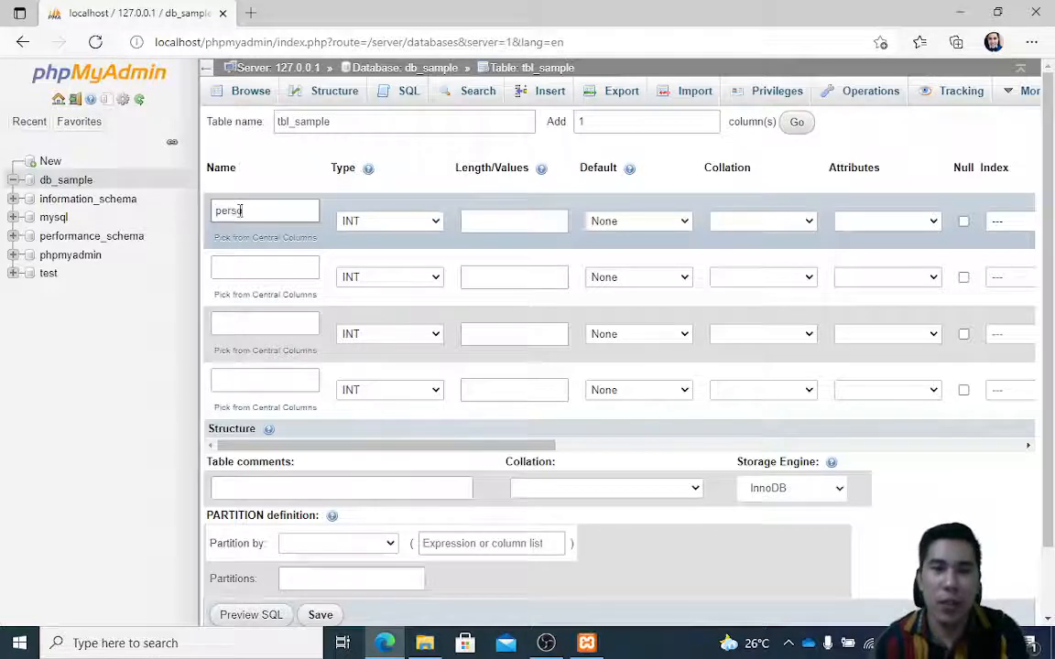
{"action": "type", "text": "person_id"}
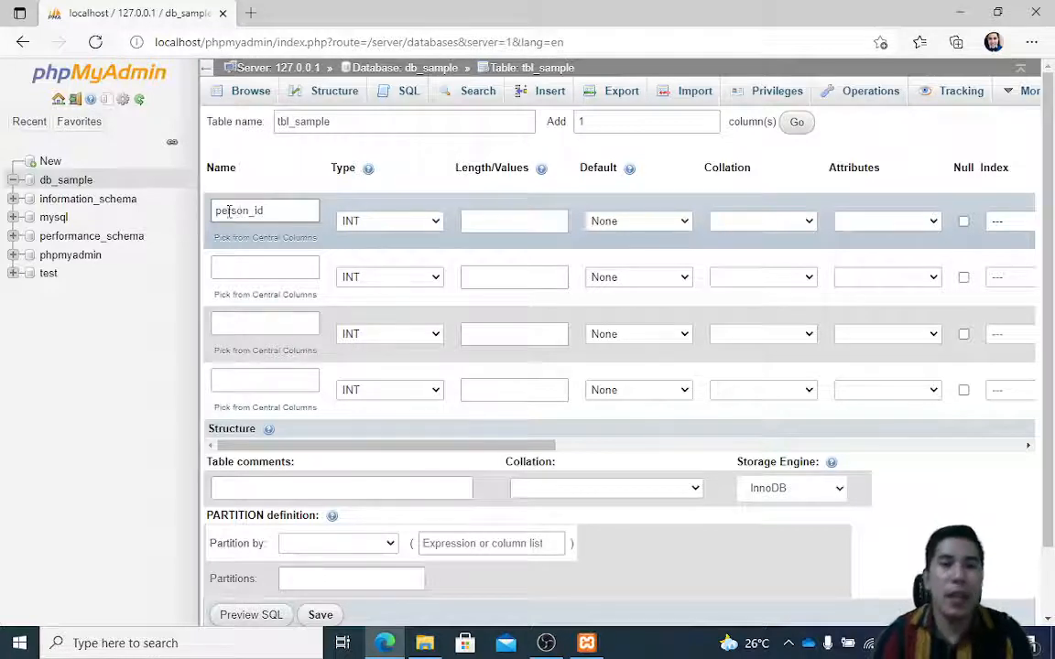
Step: Name the second column of tbl_sample person_name
{"action": "left_click", "coordinate": [245, 263]}
{"action": "type", "text": "per"}
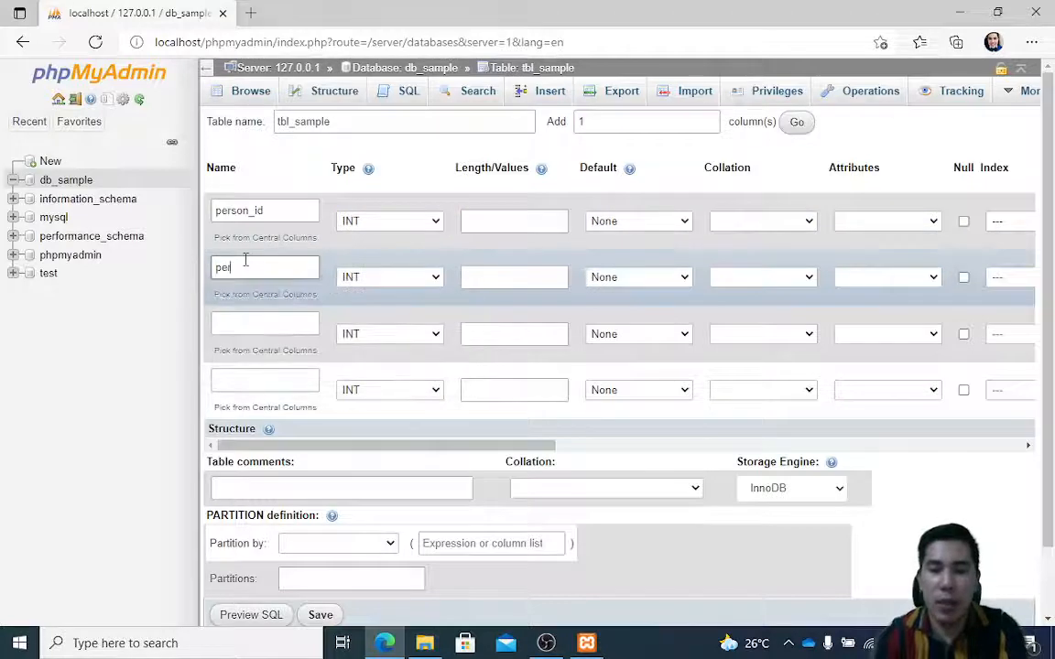
{"action": "type", "text": "o"}
{"action": "key", "text": "BackSpace"}
{"action": "type", "text": "son"}
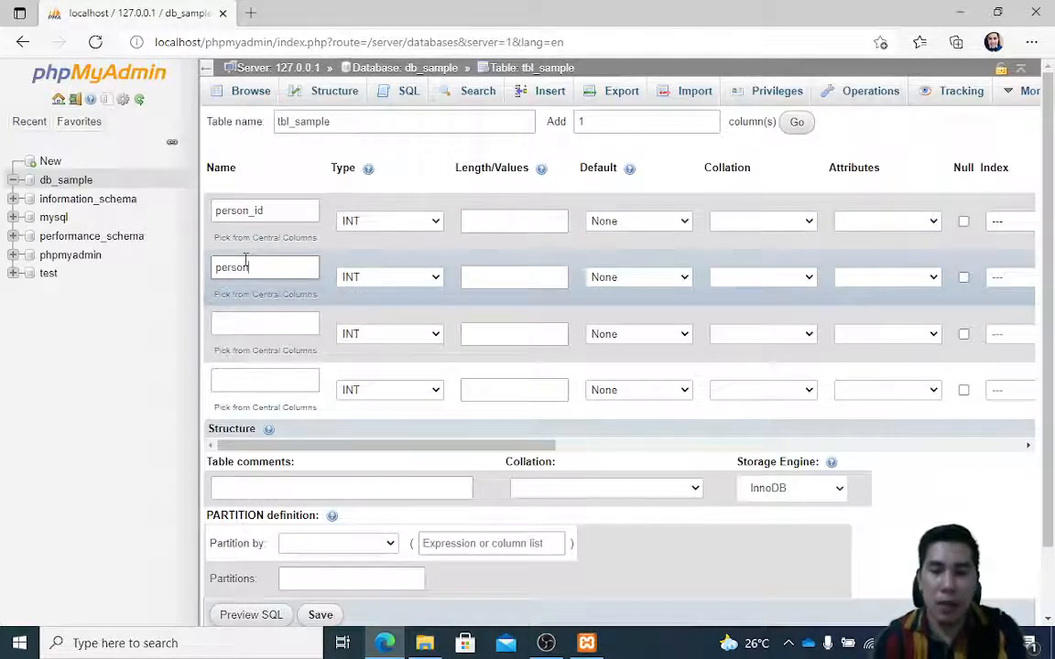
{"action": "type", "text": "_name"}
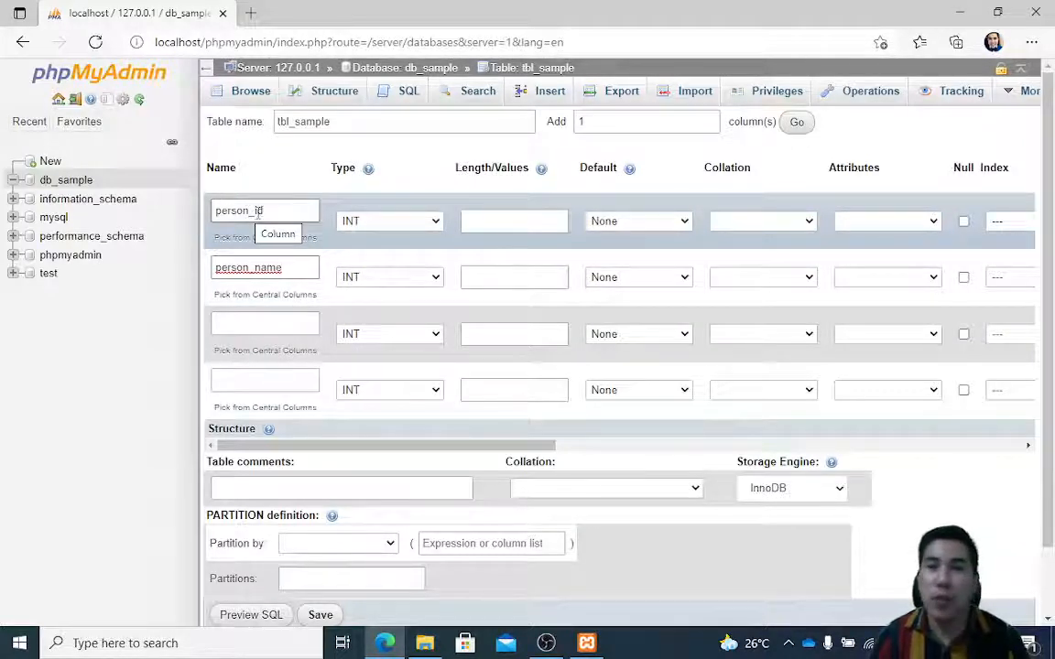
Step: Name the third column person_gender and the fourth column person_age
{"action": "left_click", "coordinate": [242, 322]}
{"action": "type", "text": "perso"}
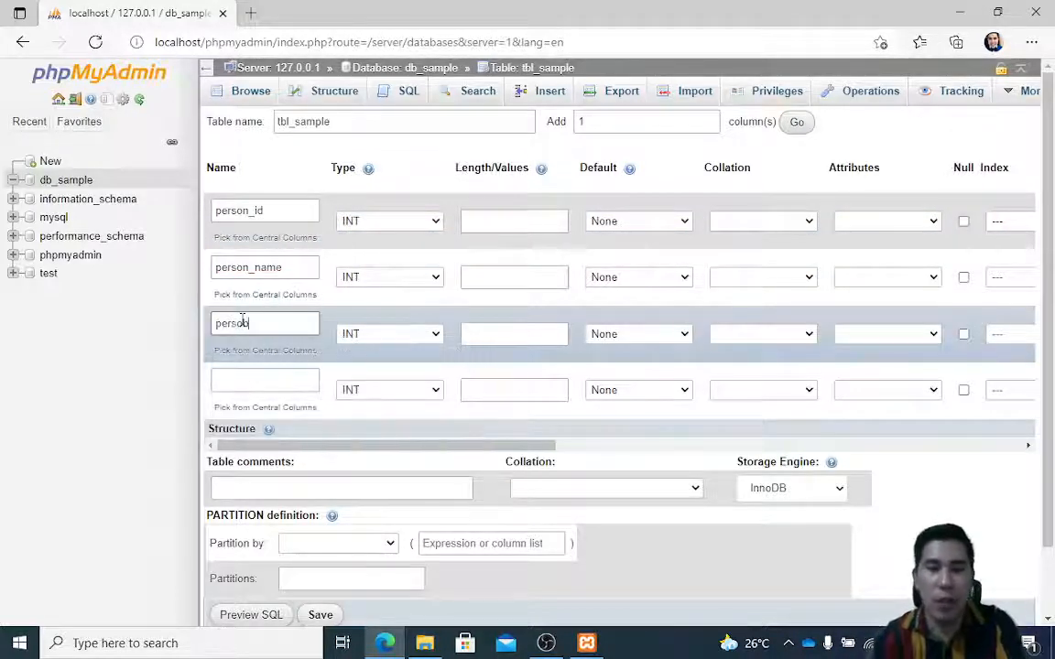
{"action": "type", "text": "n_ge"}
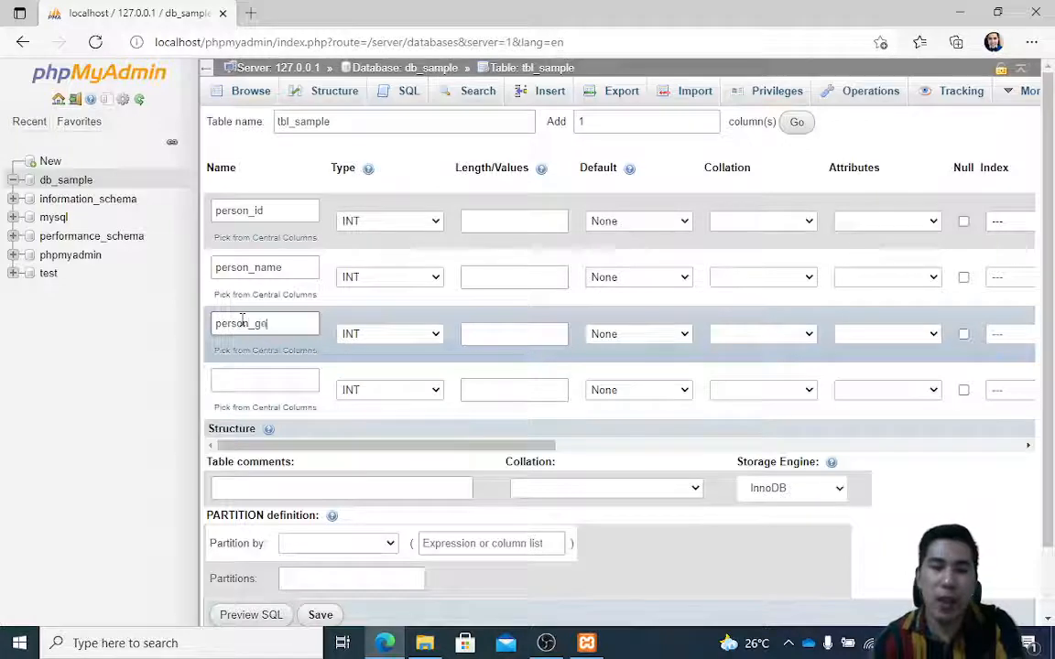
{"action": "type", "text": "nder"}
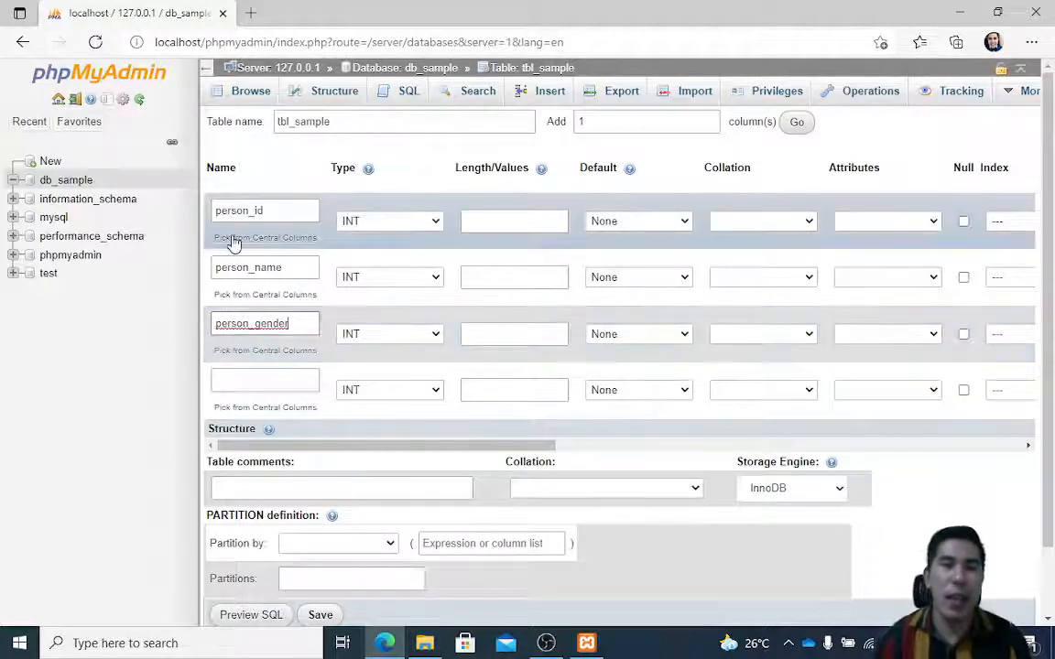
{"action": "left_click", "coordinate": [246, 382]}
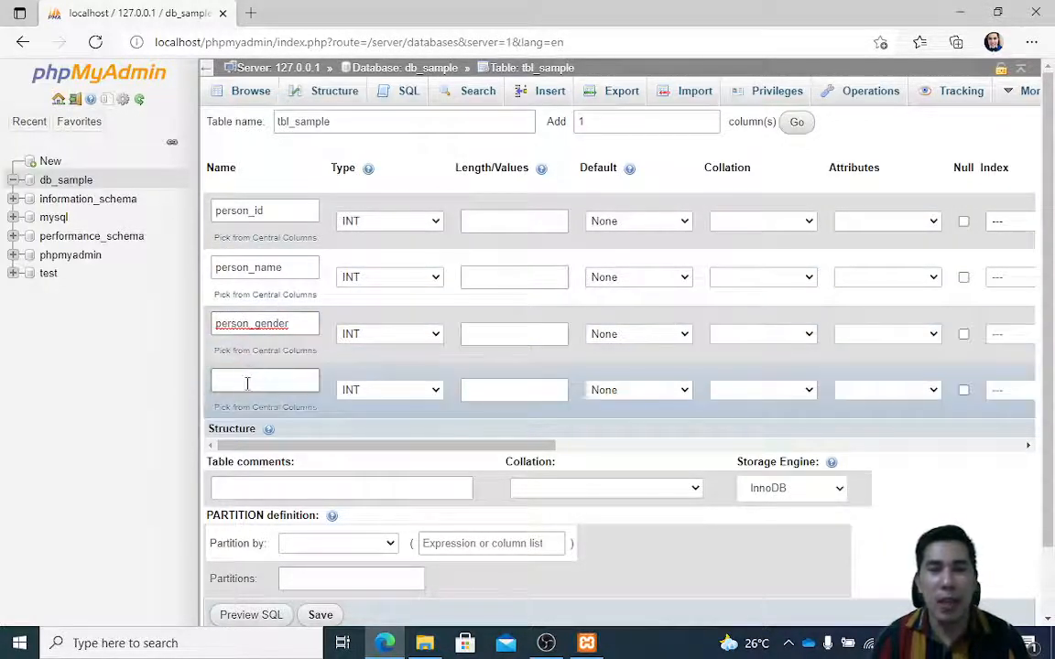
{"action": "type", "text": "perso"}
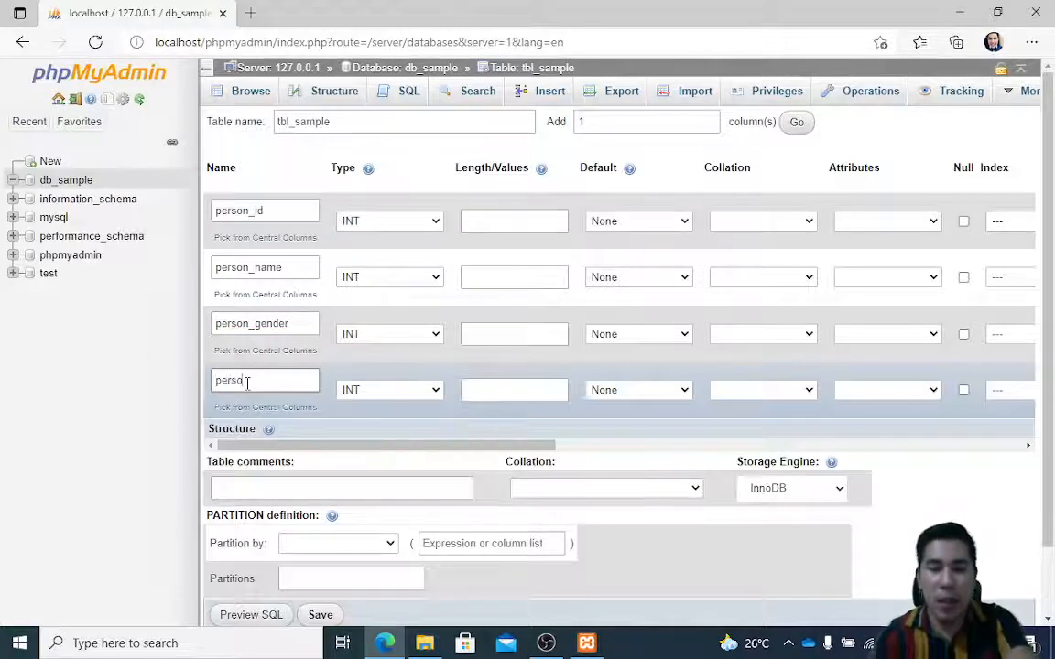
{"action": "type", "text": "n_age"}
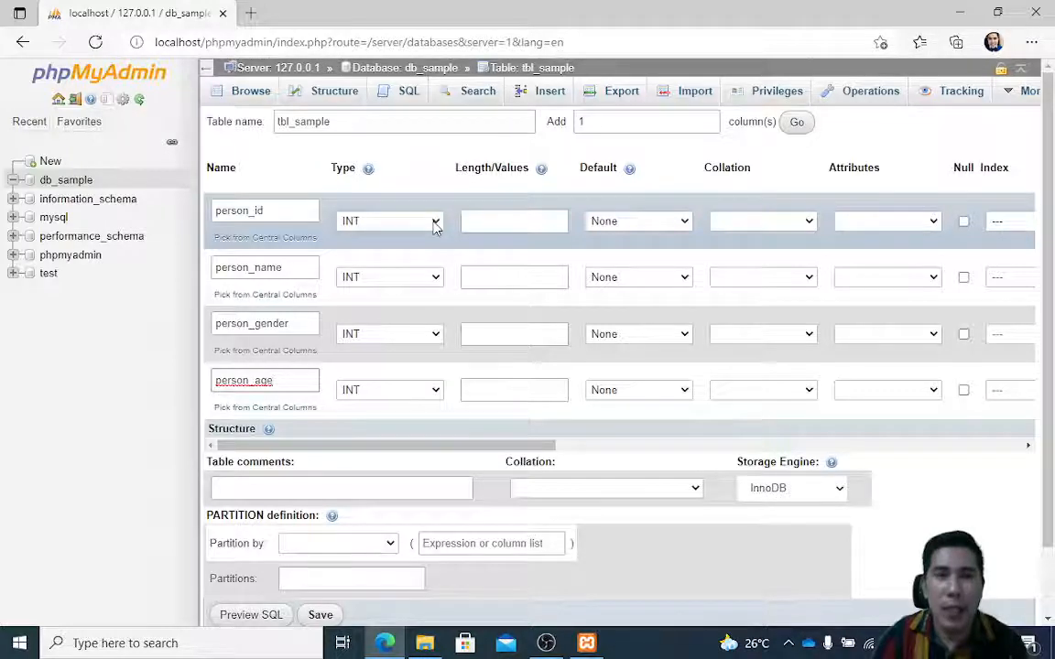
Step: Look through the available data types for the person_id column and choose INT
{"action": "left_click", "coordinate": [434, 223]}
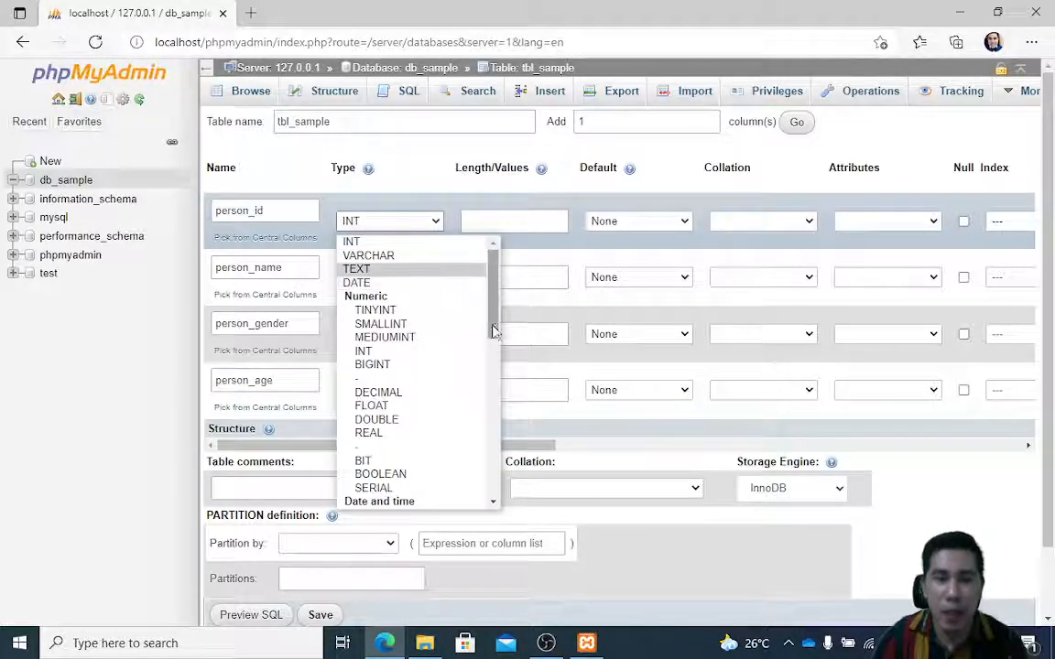
{"action": "mouse_move", "coordinate": [493, 312]}
{"action": "left_mouse_down"}
{"action": "mouse_move", "coordinate": [493, 472]}
{"action": "mouse_move", "coordinate": [487, 295]}
{"action": "left_mouse_up"}
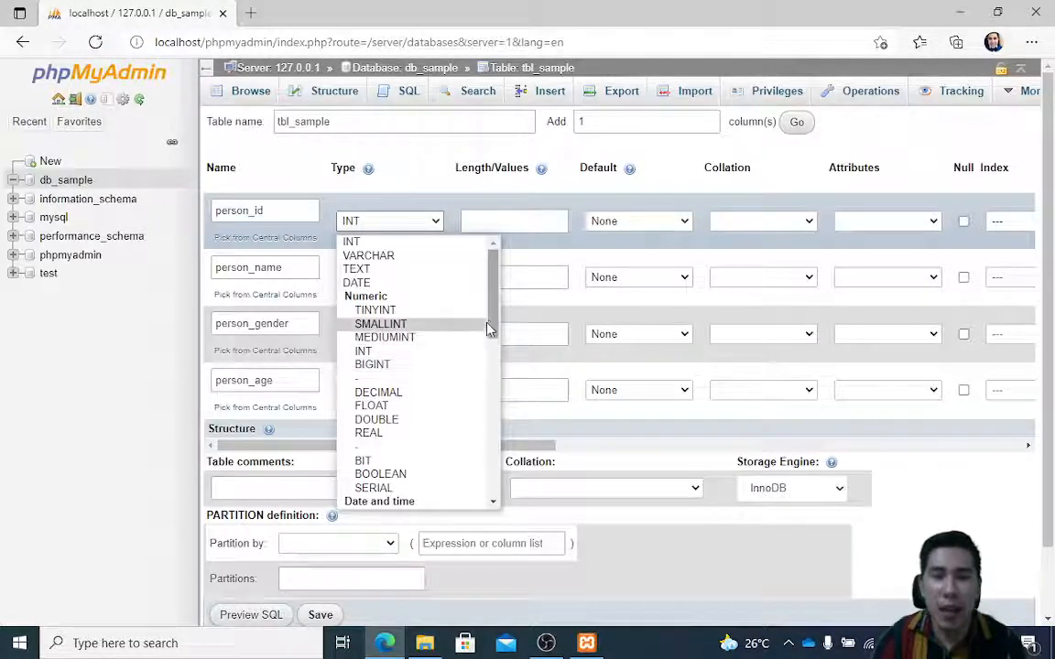
{"action": "left_click_drag", "start_coordinate": [488, 327], "coordinate": [463, 349]}
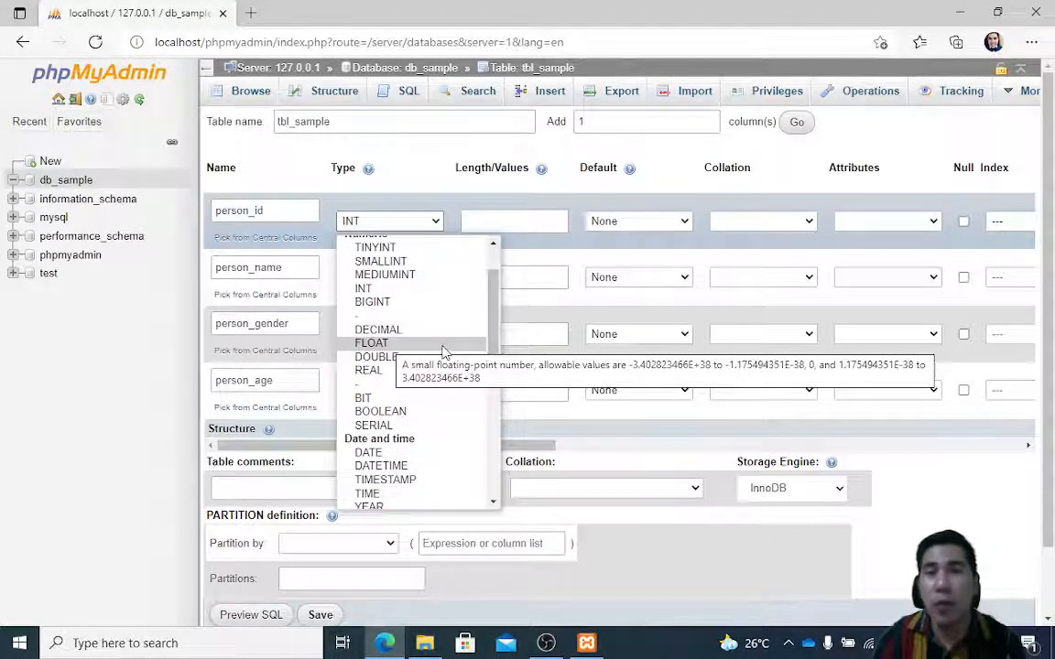
{"action": "left_click_drag", "start_coordinate": [494, 318], "coordinate": [492, 339]}
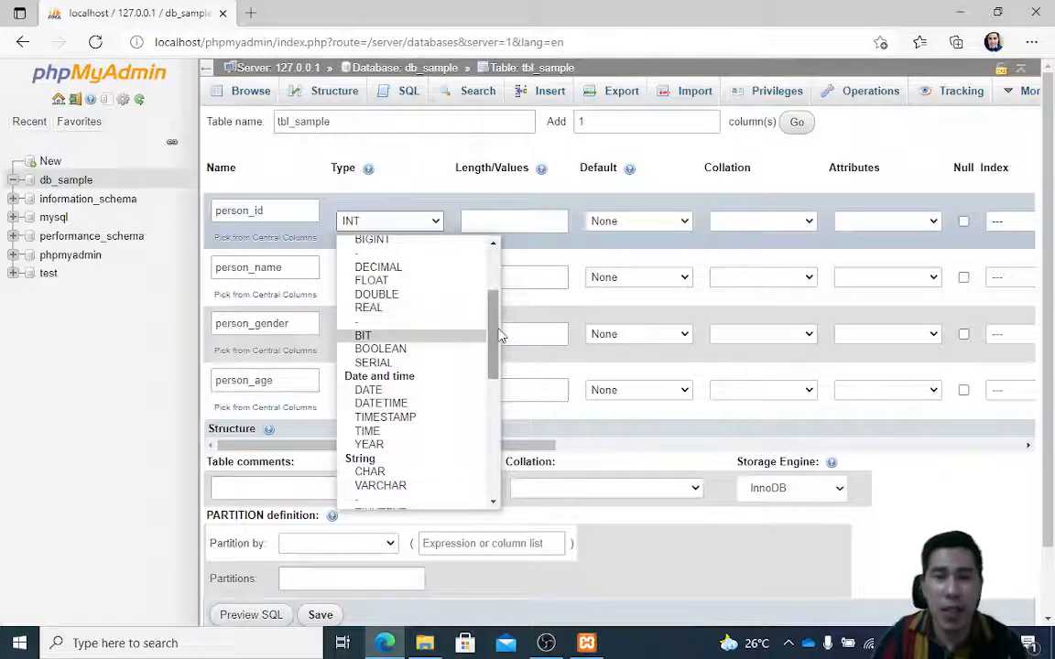
{"action": "left_click_drag", "start_coordinate": [499, 337], "coordinate": [499, 344]}
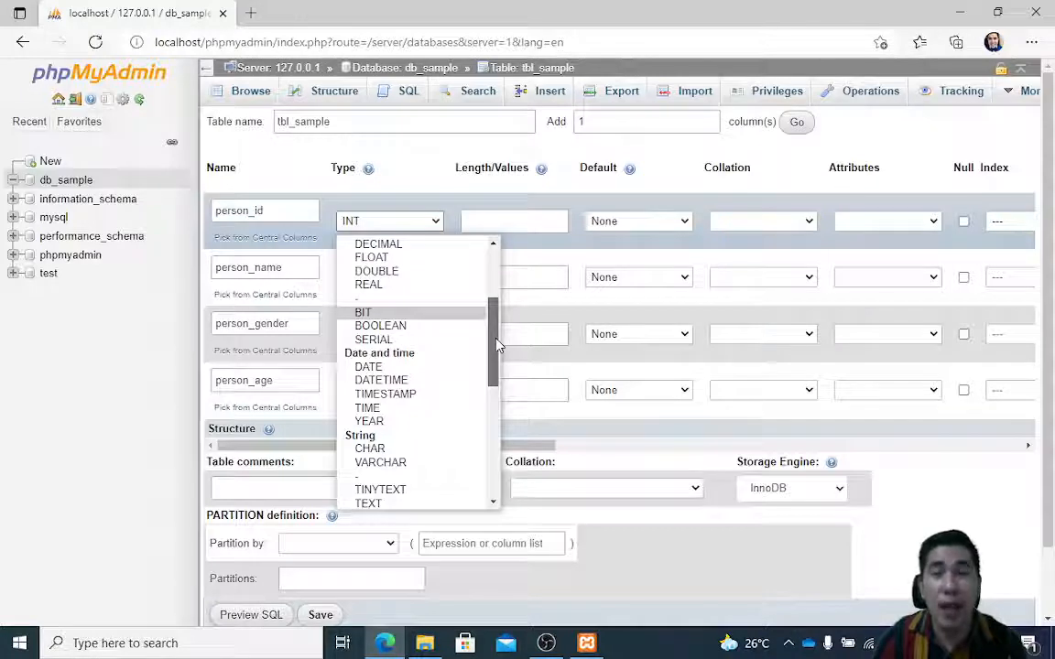
{"action": "mouse_move", "coordinate": [498, 345]}
{"action": "left_mouse_down"}
{"action": "mouse_move", "coordinate": [498, 361]}
{"action": "mouse_move", "coordinate": [498, 347]}
{"action": "left_mouse_up"}
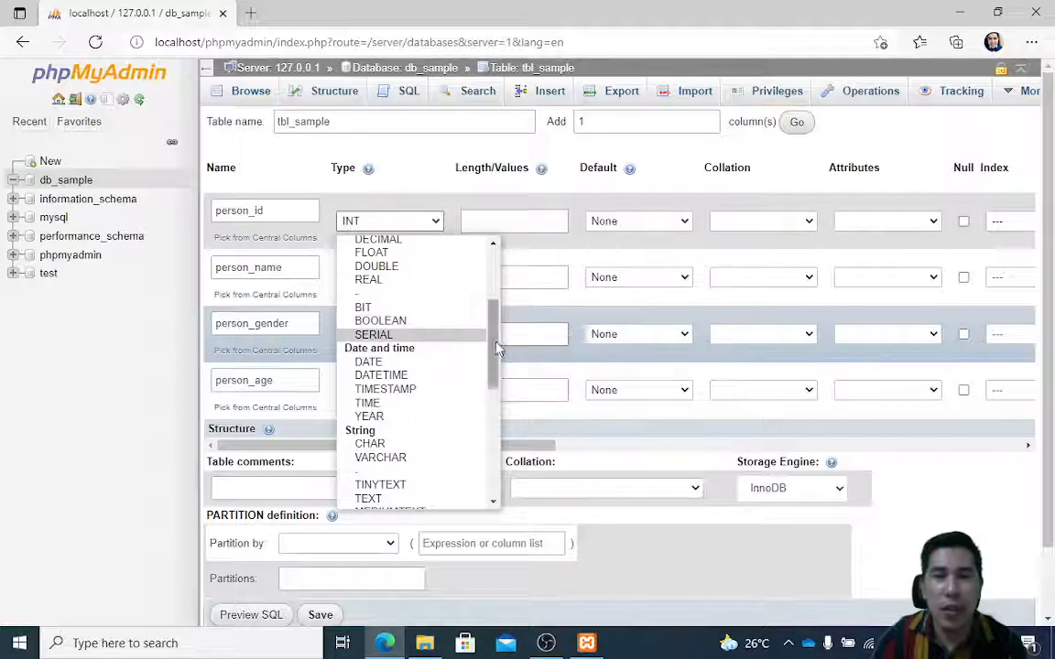
{"action": "left_click_drag", "start_coordinate": [497, 348], "coordinate": [488, 260]}
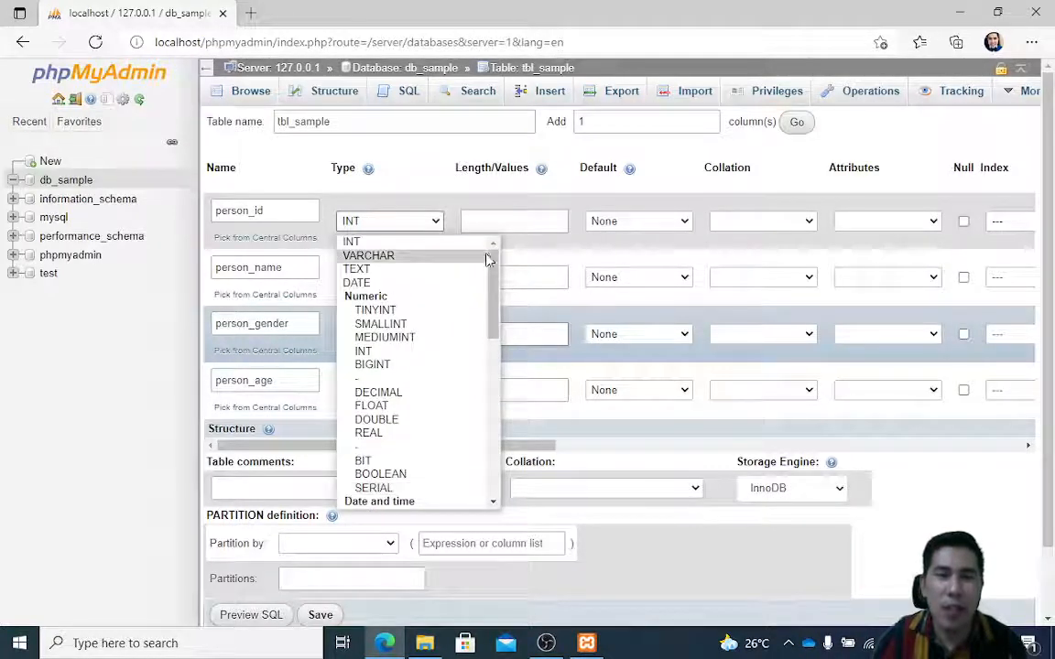
{"action": "left_click", "coordinate": [382, 241]}
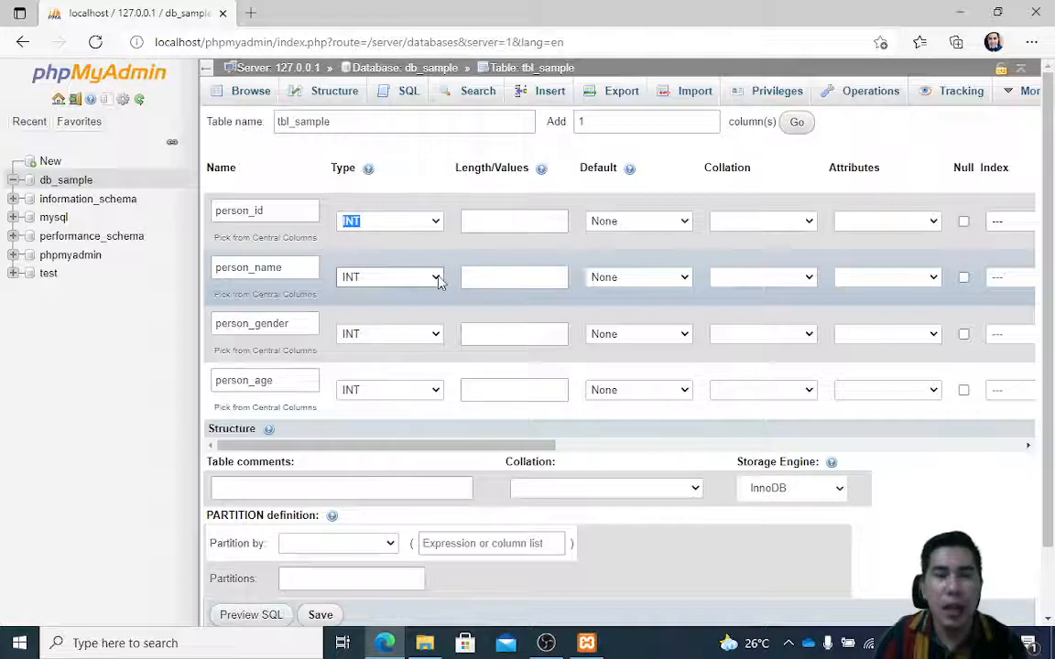
Step: Set the data type of person_name and person_gender to VARCHAR and of person_age to TINYINT
{"action": "left_click", "coordinate": [438, 282]}
{"action": "left_click", "coordinate": [408, 308]}
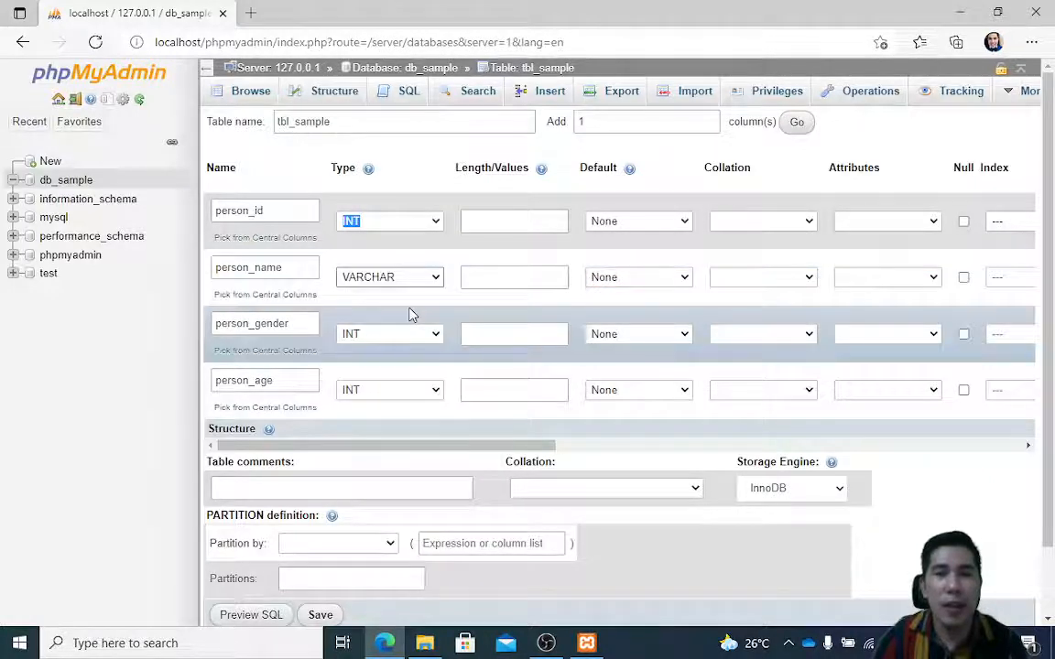
{"action": "left_click", "coordinate": [414, 335]}
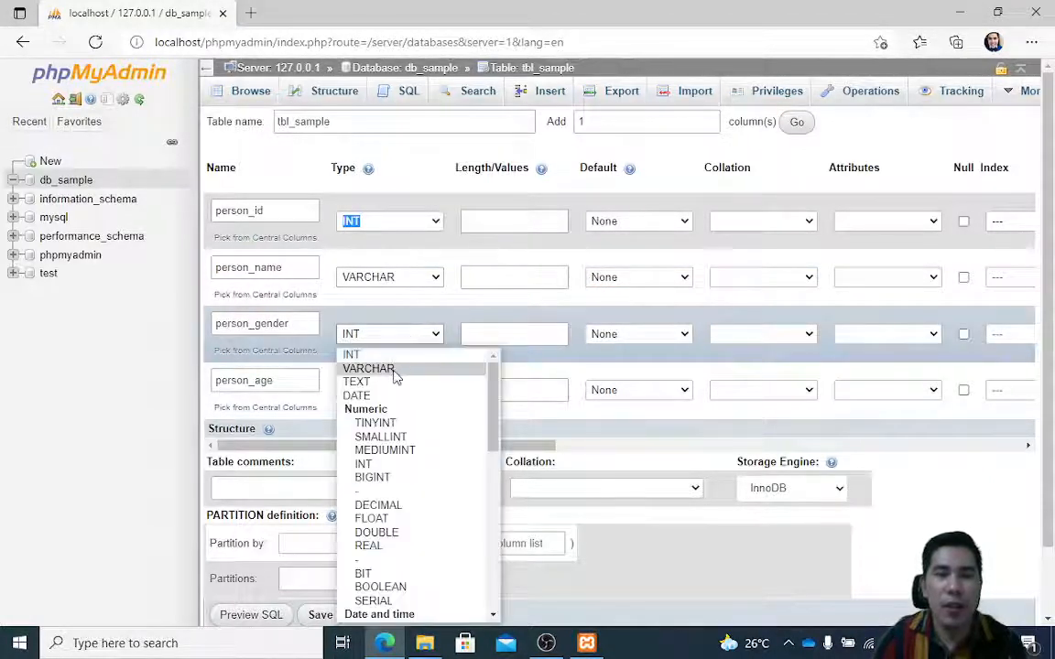
{"action": "left_click", "coordinate": [395, 370]}
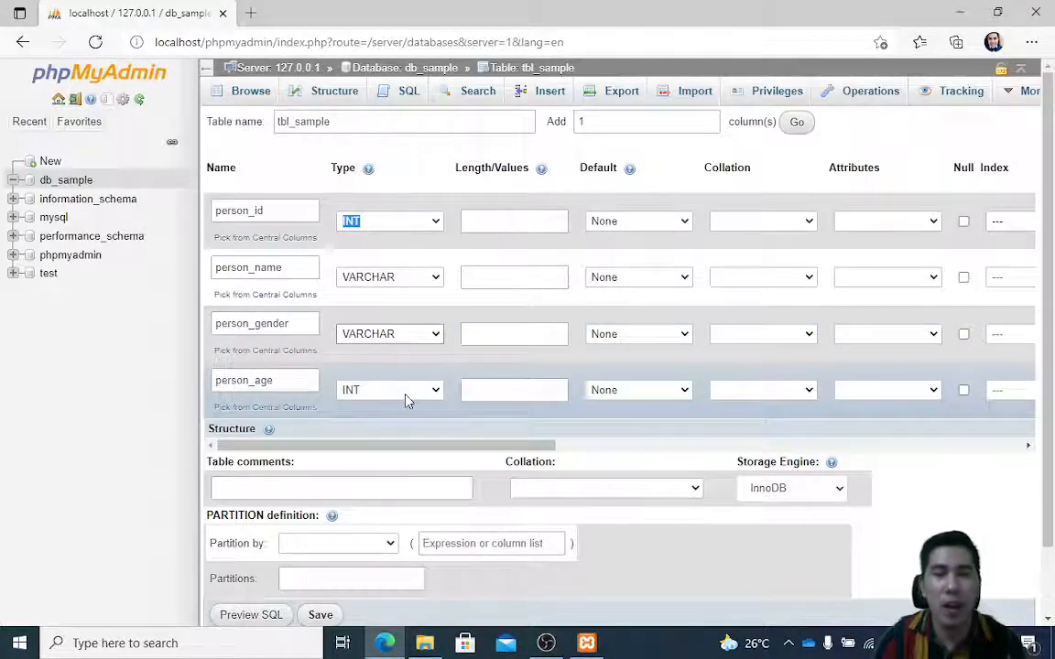
{"action": "left_click", "coordinate": [407, 400]}
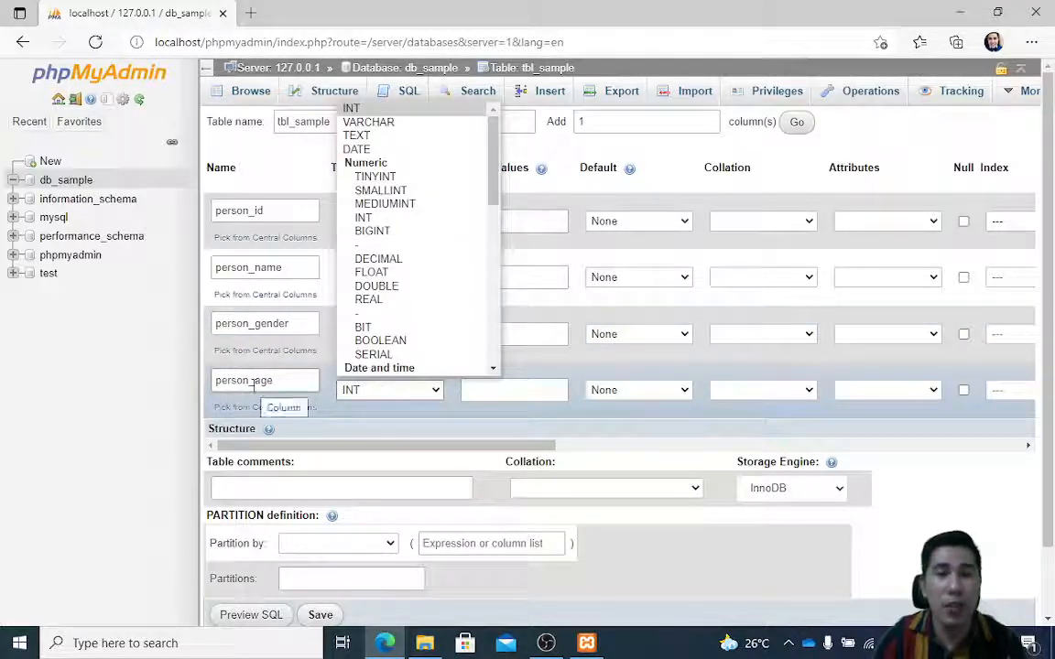
{"action": "left_click", "coordinate": [375, 175]}
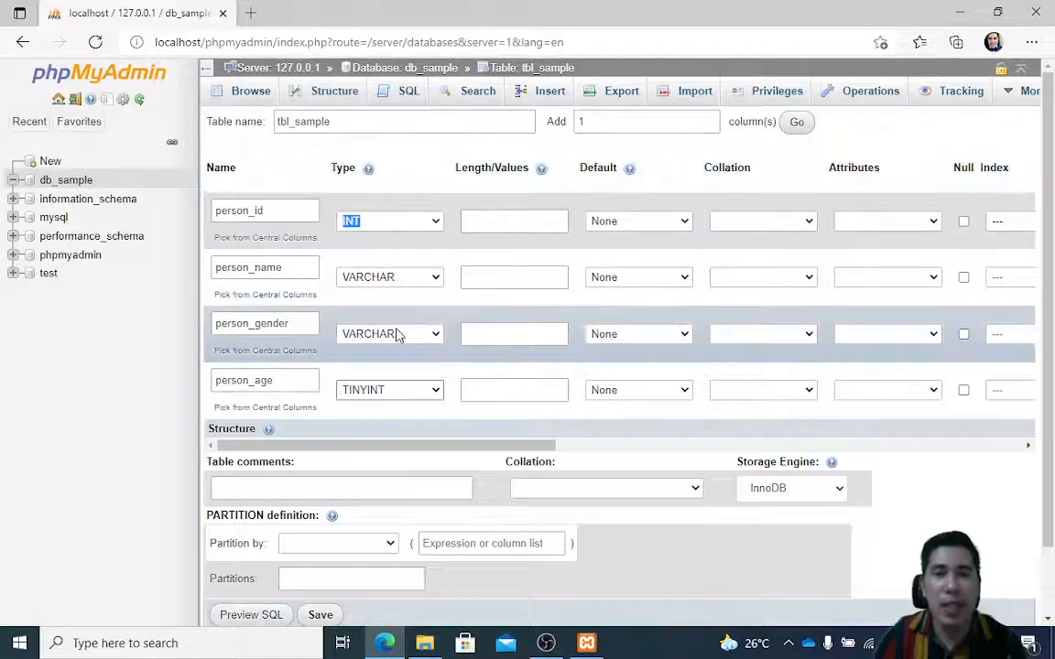
Step: Set the length of the person_name column to 20 and of the person_gender column to 6
{"action": "left_click", "coordinate": [436, 222]}
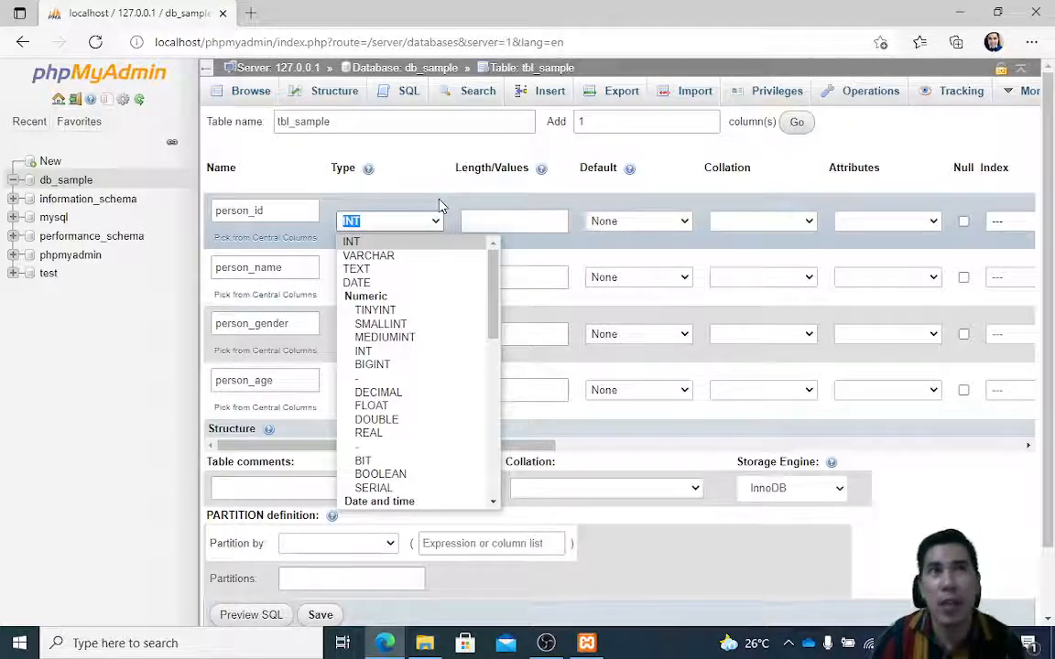
{"action": "left_click", "coordinate": [478, 219]}
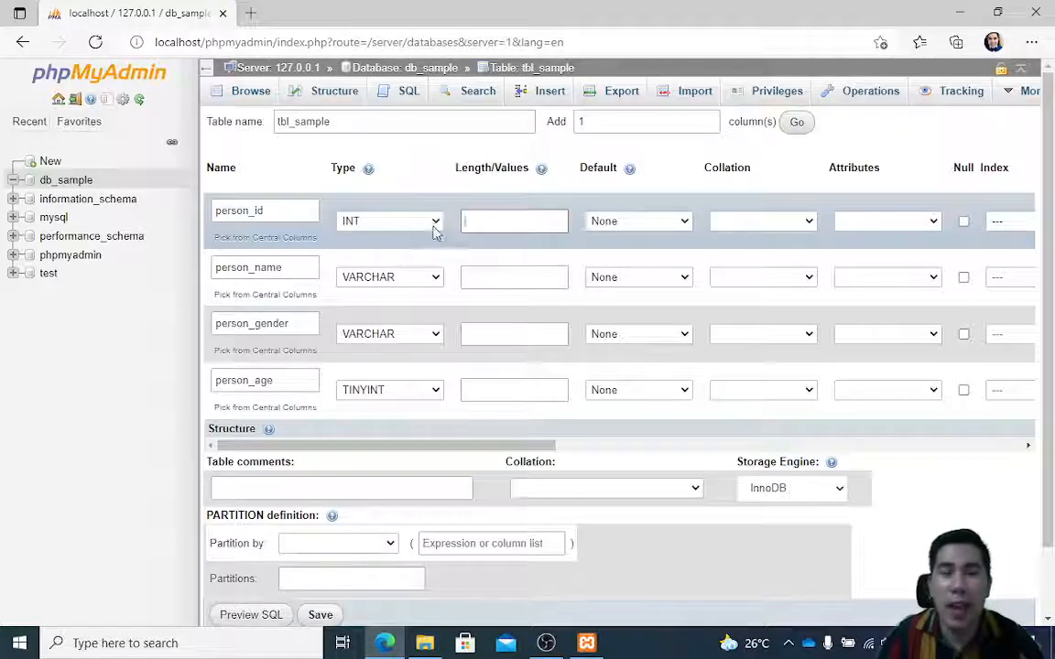
{"action": "left_click", "coordinate": [489, 280]}
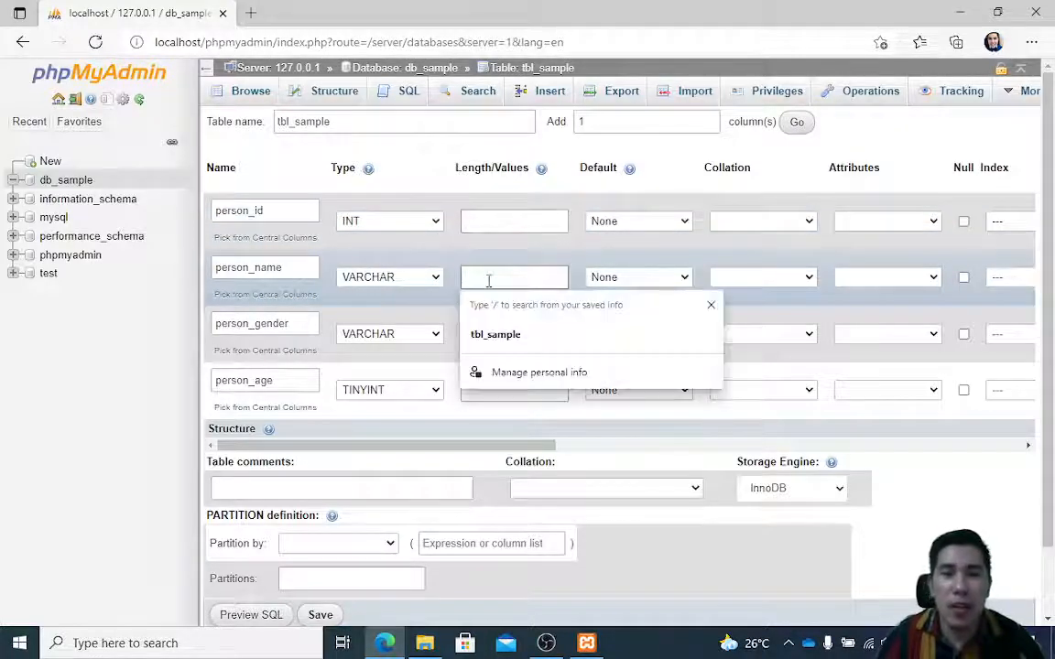
{"action": "type", "text": "20"}
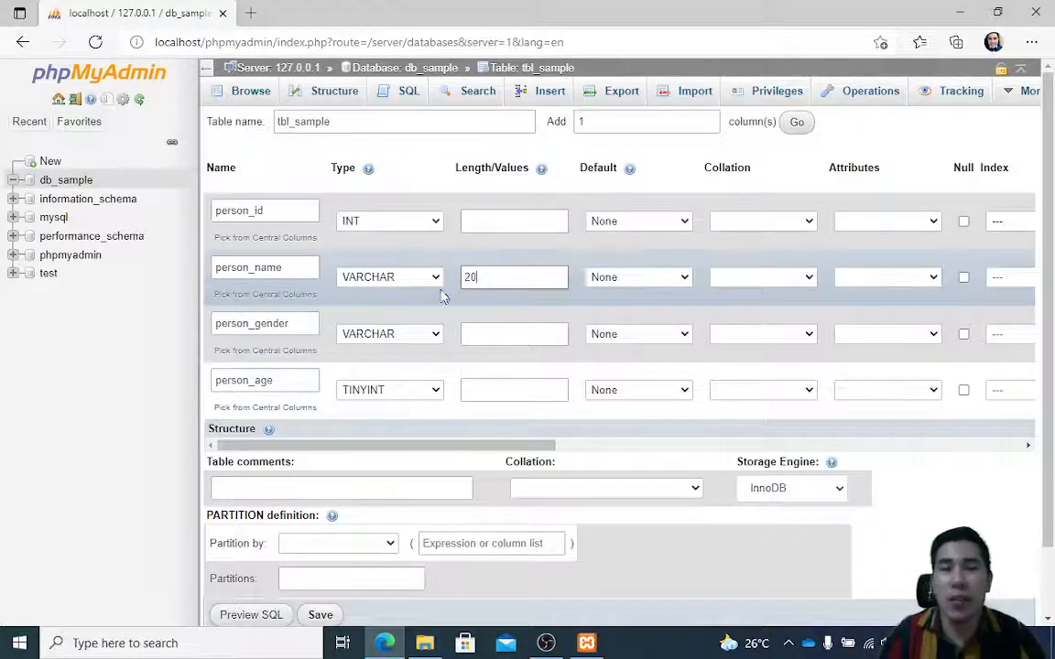
{"action": "left_click", "coordinate": [505, 338]}
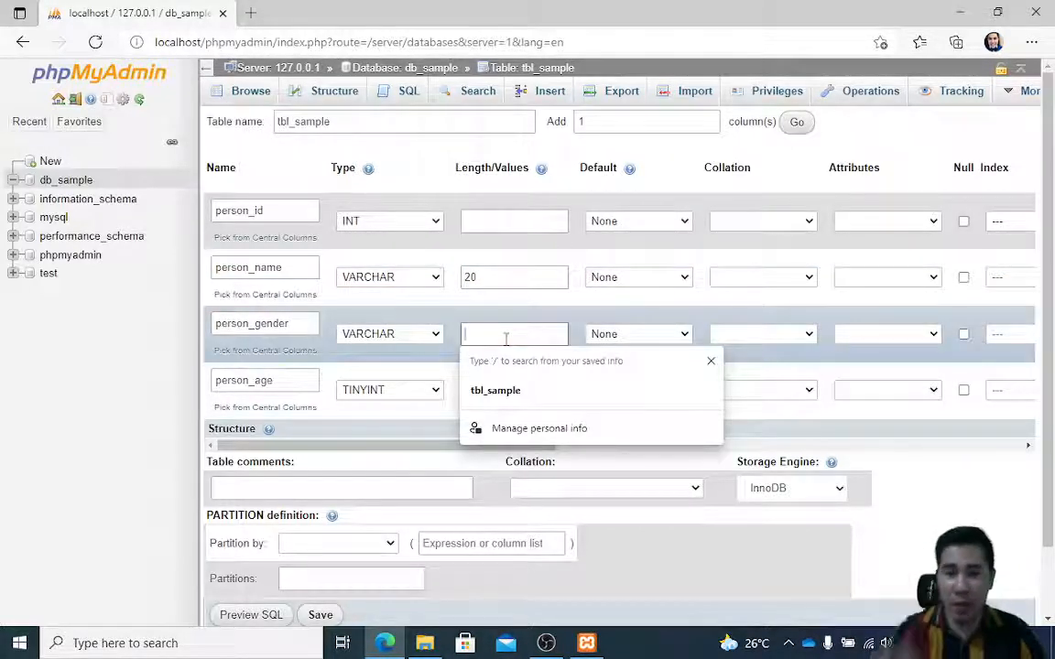
{"action": "type", "text": "6"}
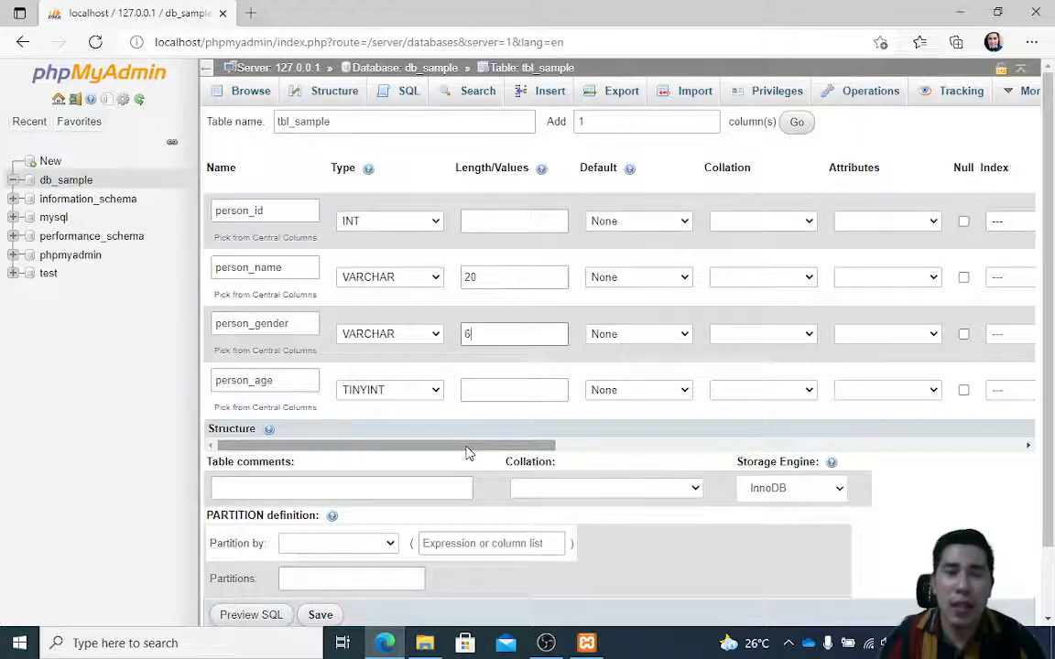
Step: Make person_id the table's primary key by adding a PRIMARY index without a size
{"action": "left_click_drag", "start_coordinate": [467, 452], "coordinate": [623, 464]}
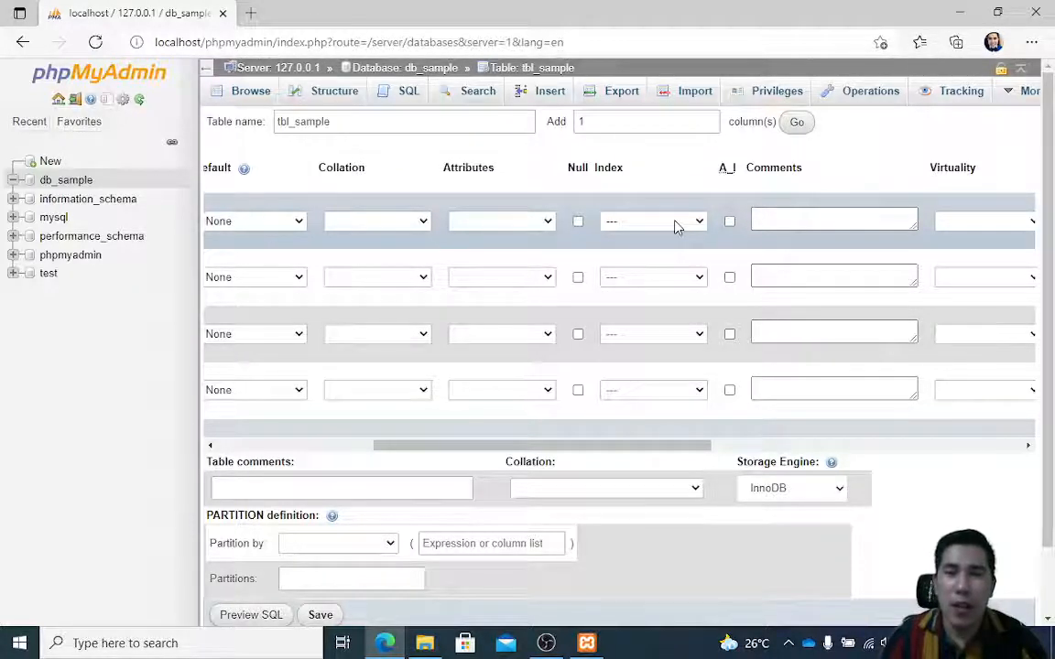
{"action": "left_click", "coordinate": [675, 226]}
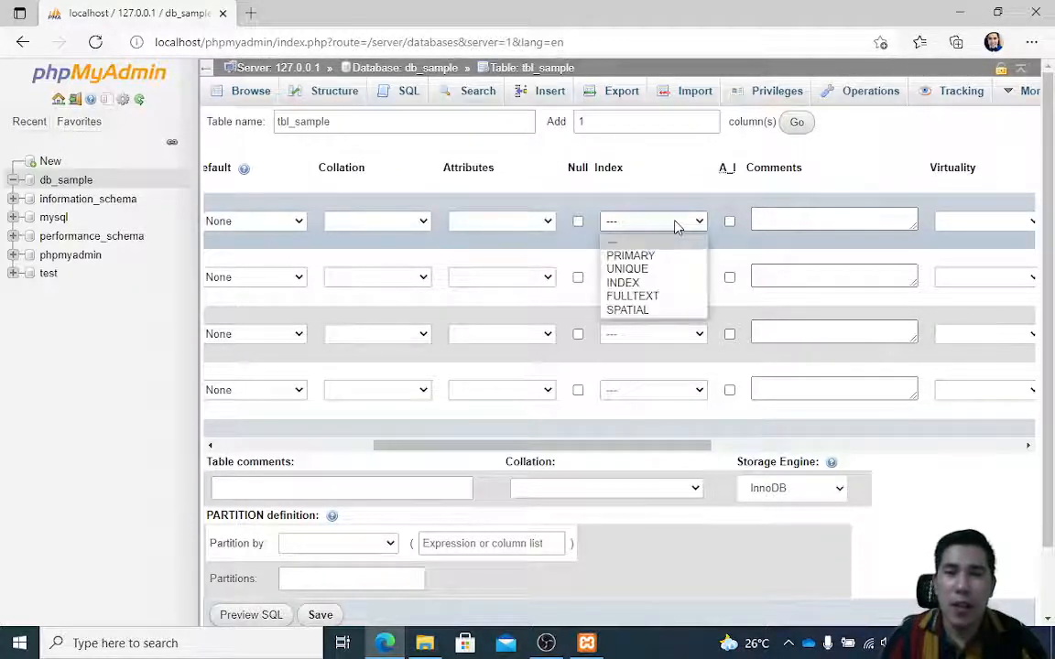
{"action": "left_click", "coordinate": [641, 257]}
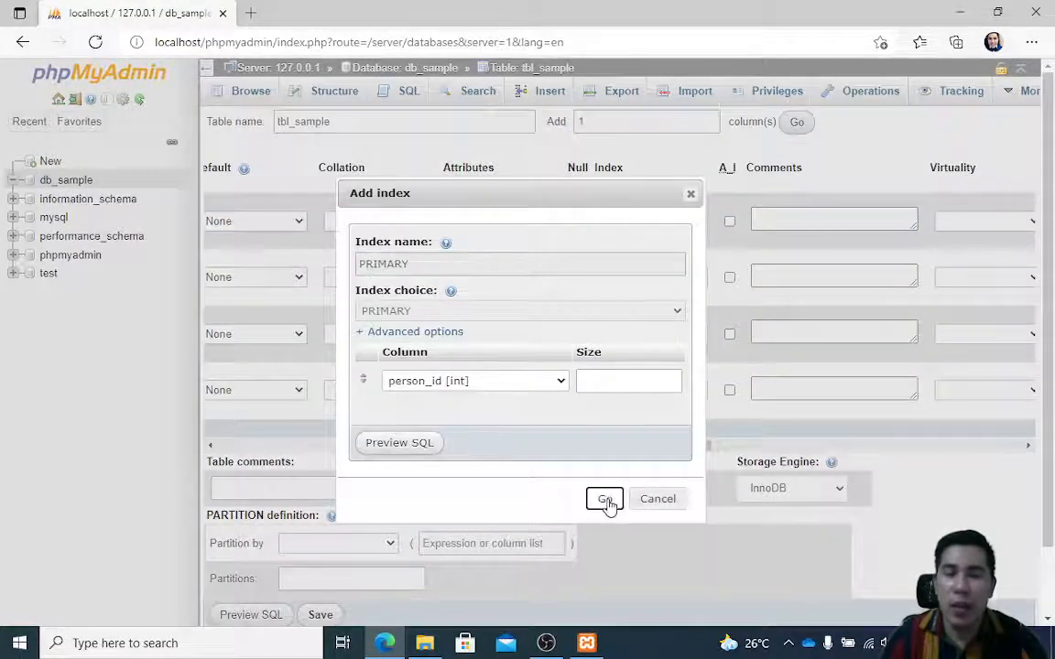
{"action": "left_click", "coordinate": [604, 499]}
Step: Save the tbl_sample definition to create the table in db_sample
{"action": "left_click_drag", "start_coordinate": [622, 446], "coordinate": [360, 442]}
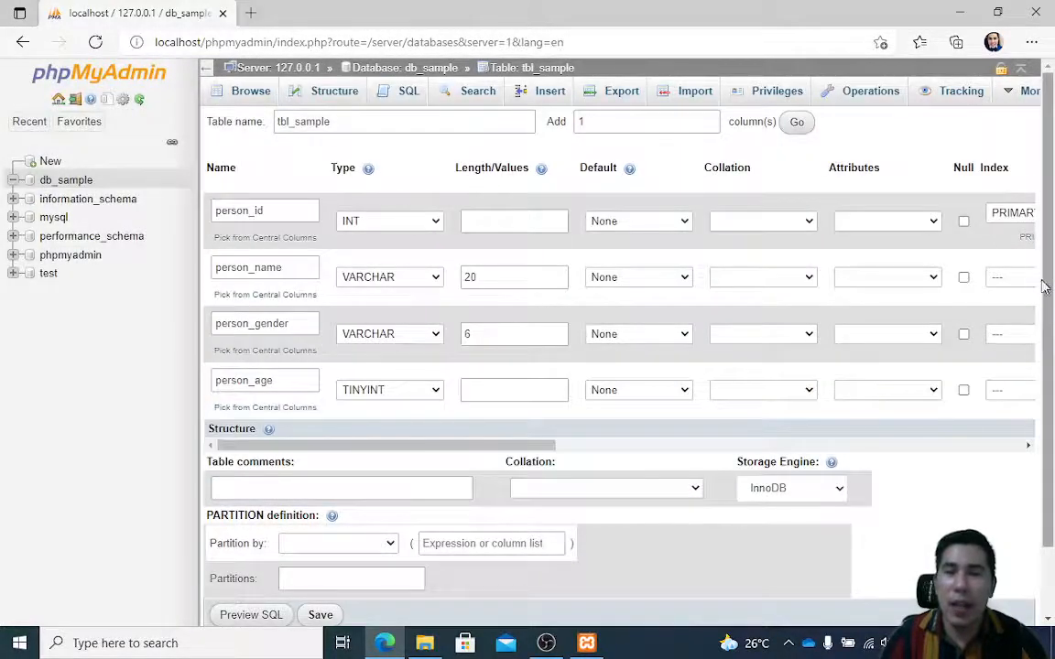
{"action": "scroll", "coordinate": [1048, 385], "scroll_direction": "down", "scroll_amount": 2}
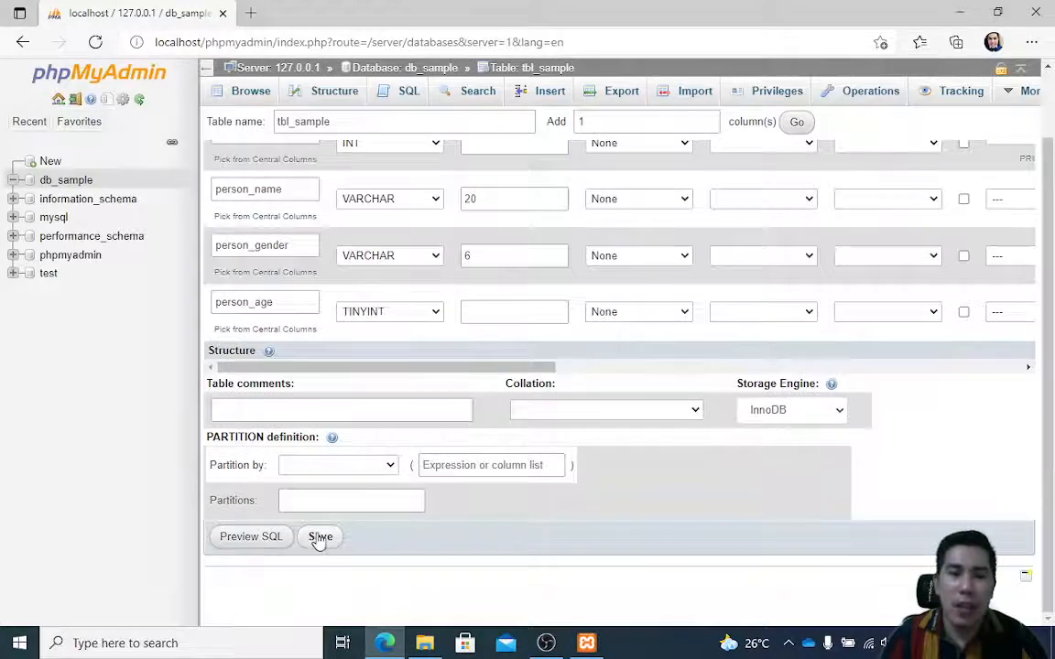
{"action": "left_click", "coordinate": [320, 537]}
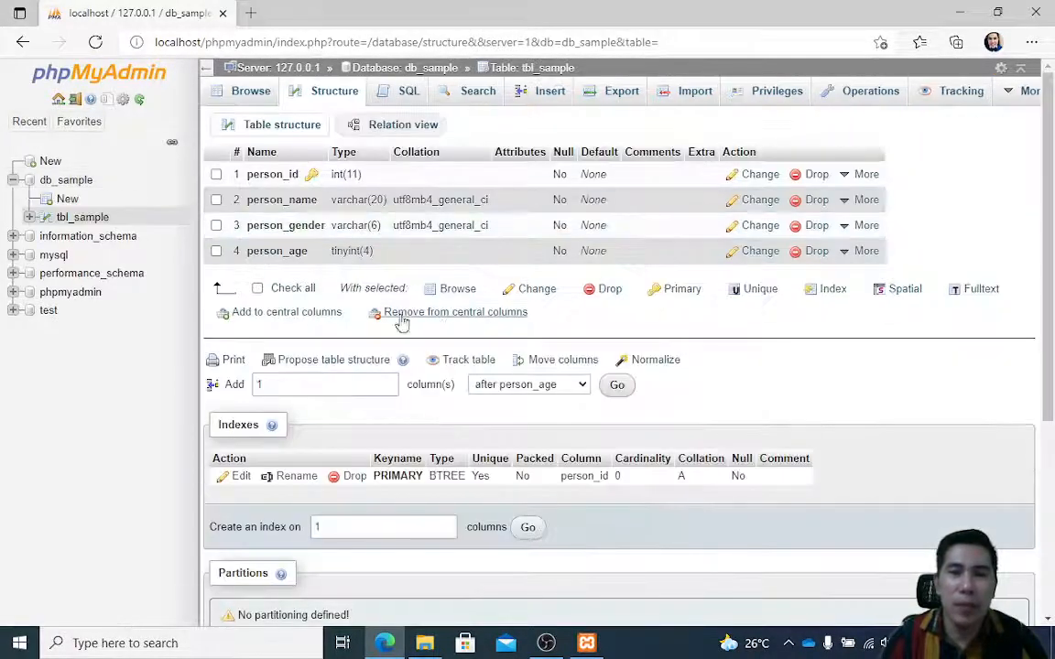
Step: Open tbl_sample from the db_sample database, view its structure and select the person_name column
{"action": "left_click", "coordinate": [89, 220]}
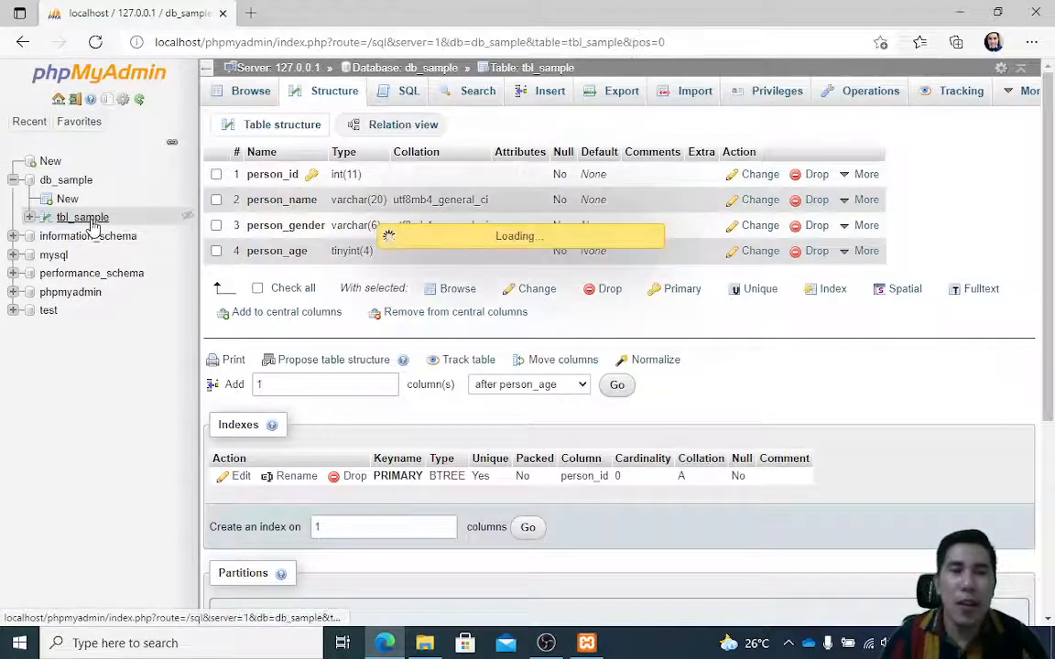
{"action": "left_click", "coordinate": [311, 96]}
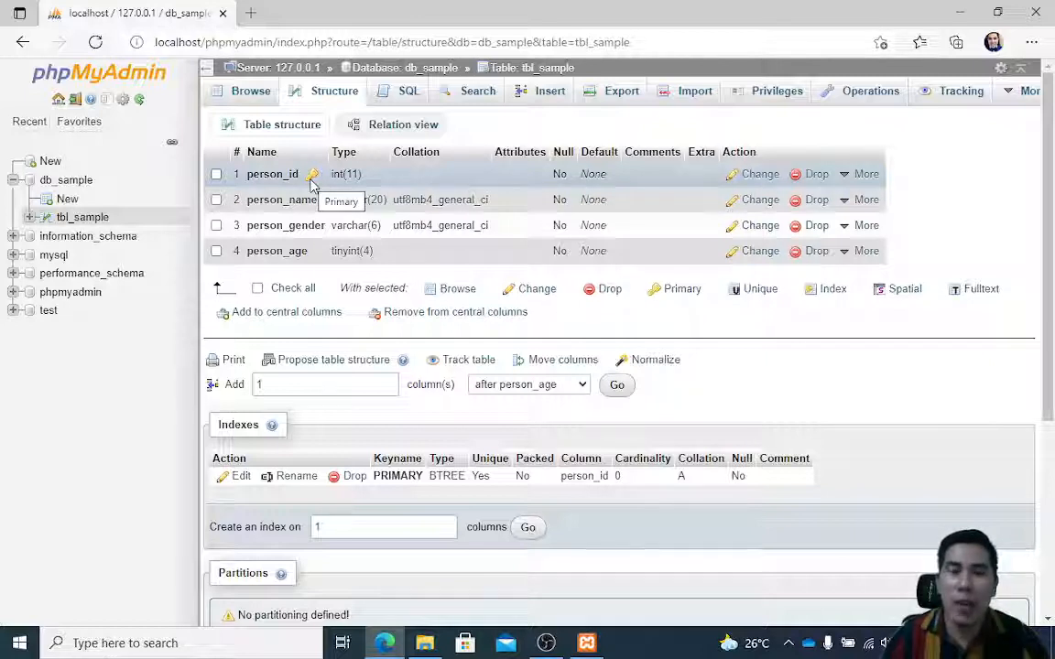
{"action": "left_click", "coordinate": [217, 200]}
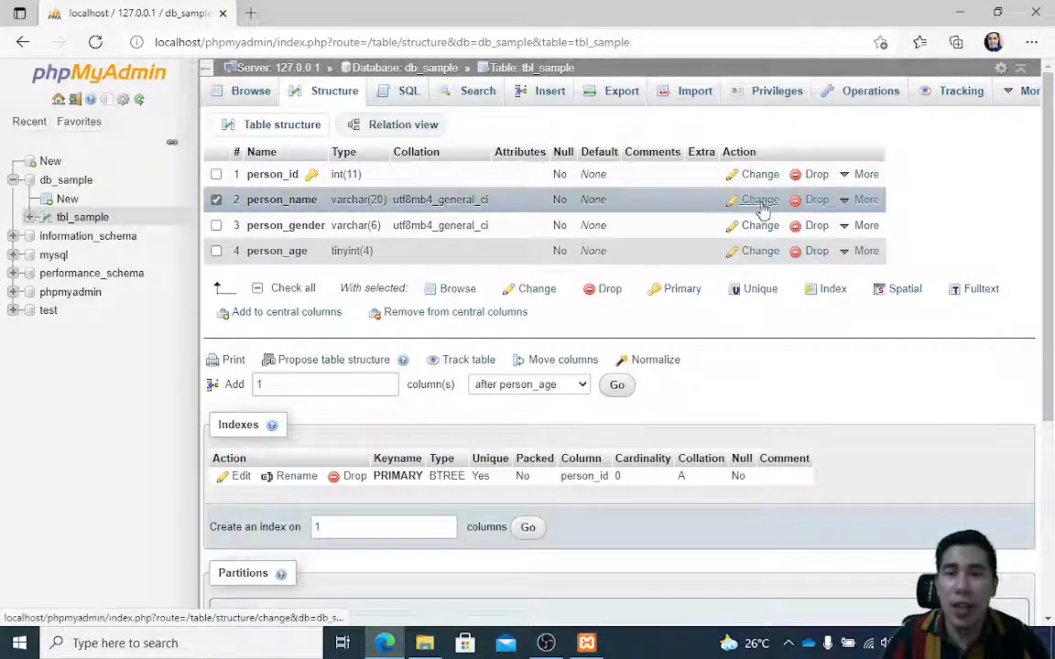
Step: Rename the person_age column to age, keeping its TINYINT type, and save the change
{"action": "left_click", "coordinate": [757, 256]}
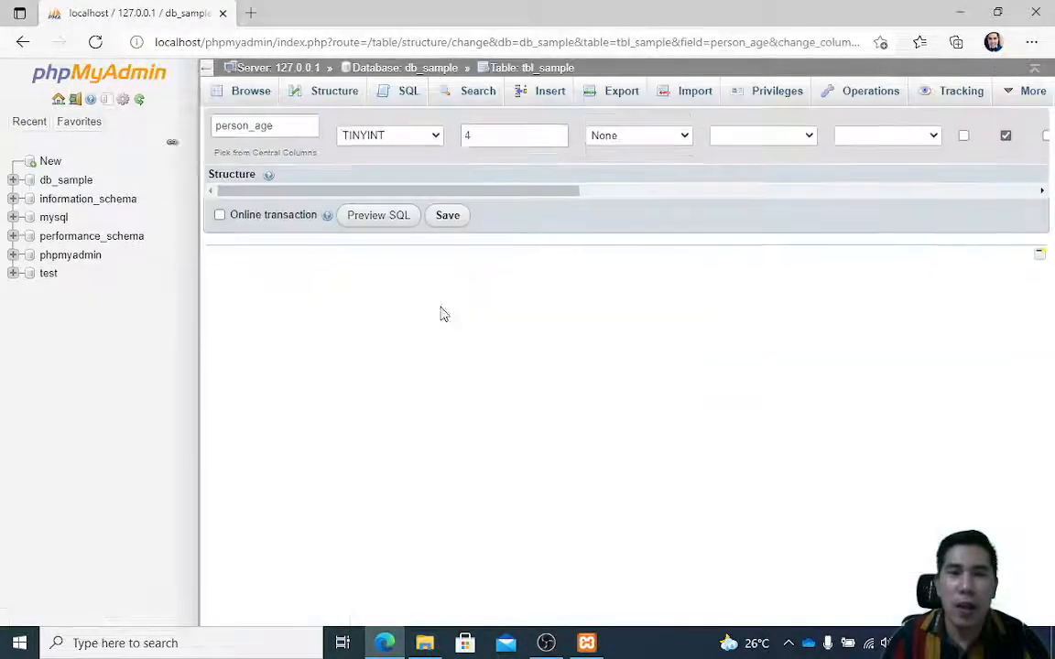
{"action": "left_click_drag", "start_coordinate": [249, 174], "coordinate": [149, 173]}
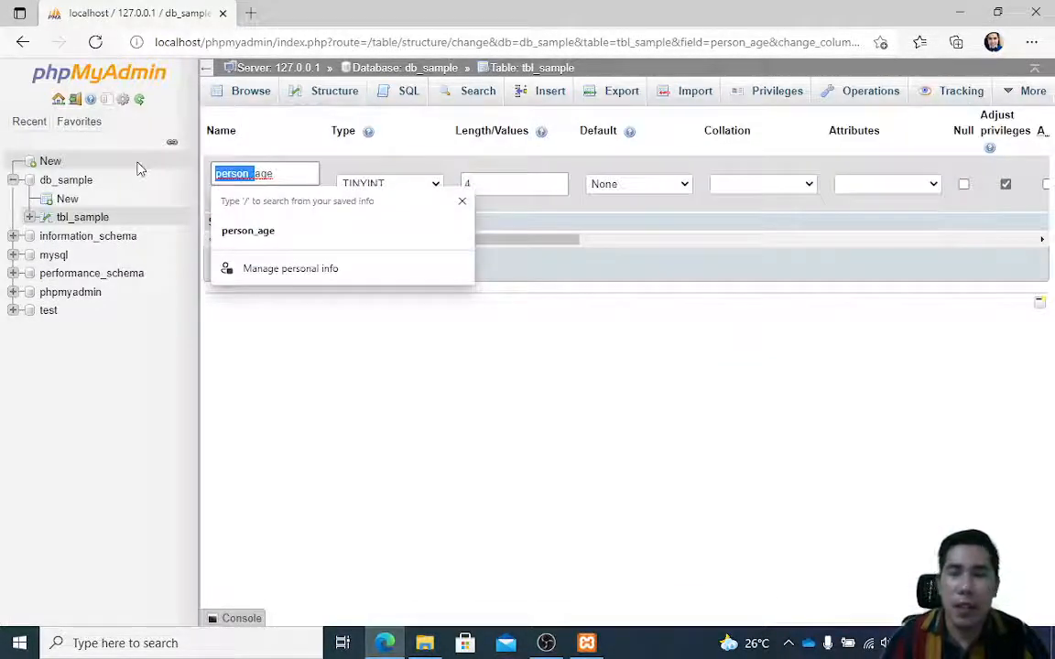
{"action": "key", "text": "BackSpace"}
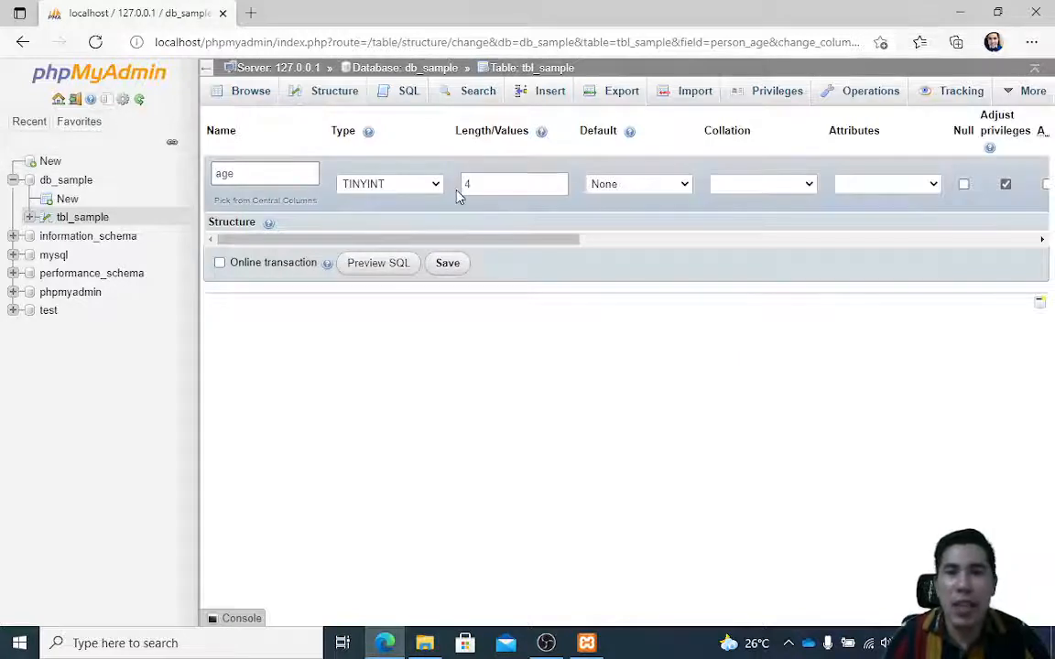
{"action": "left_click", "coordinate": [426, 187]}
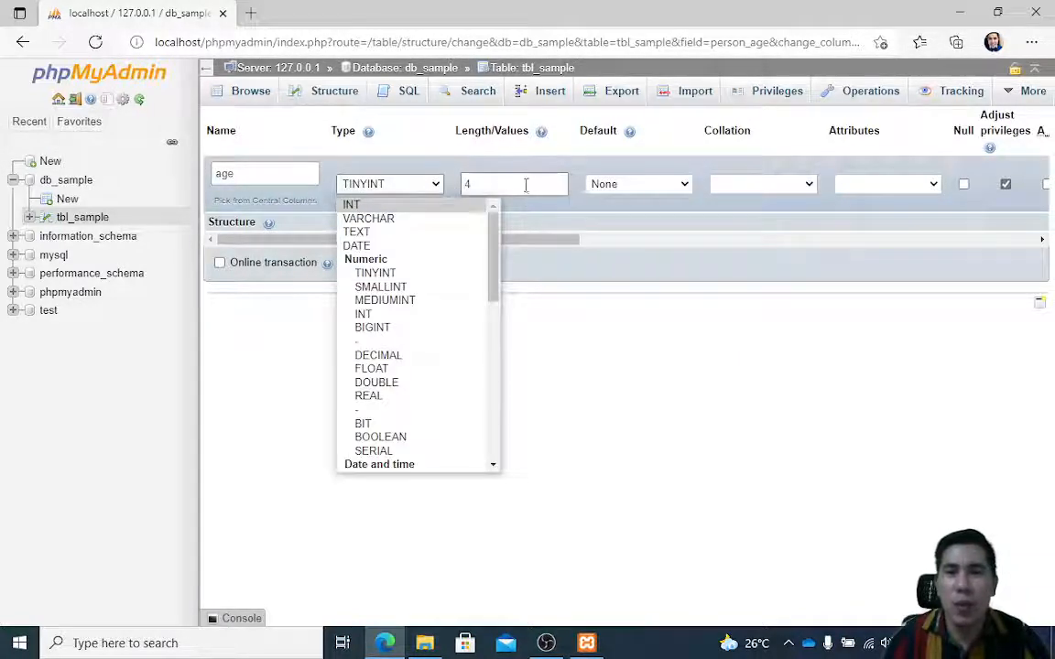
{"action": "left_click", "coordinate": [619, 308]}
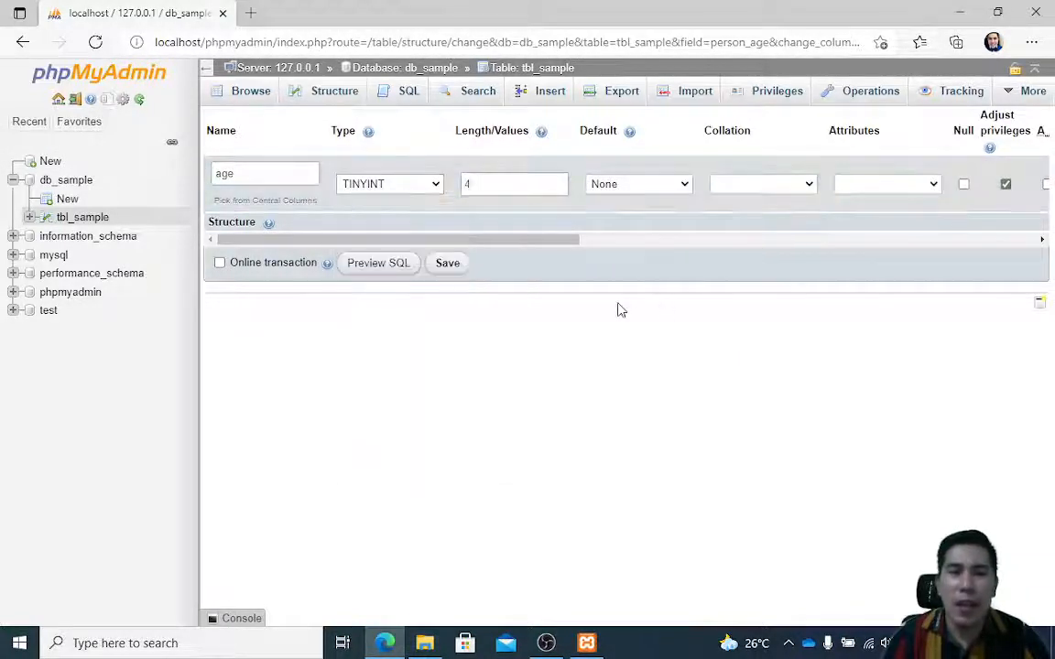
{"action": "left_click", "coordinate": [446, 266]}
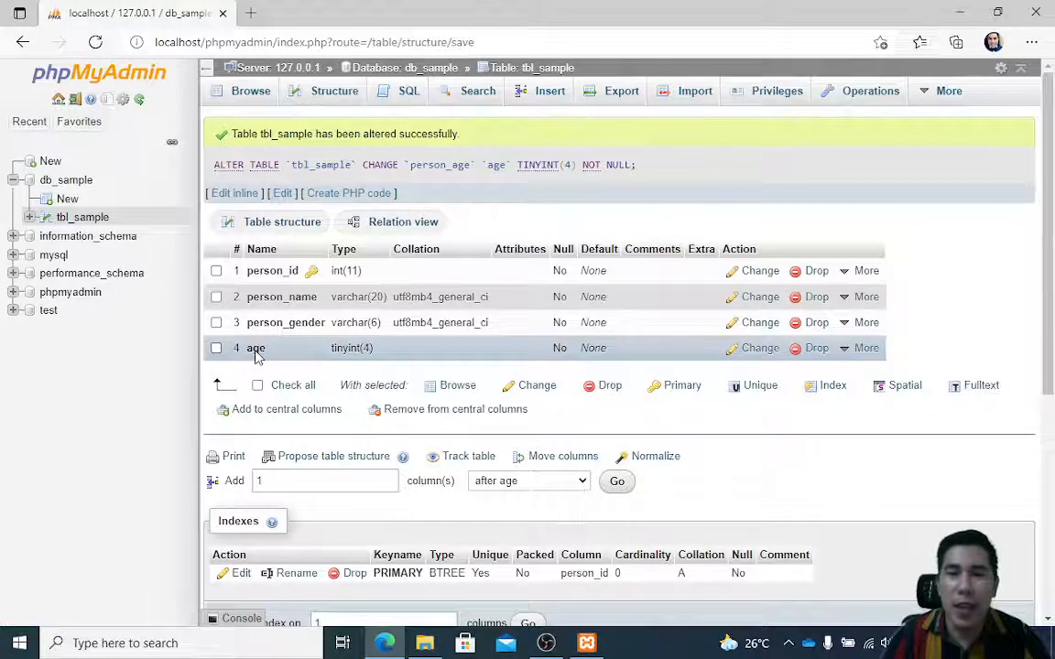
Step: Open the definition form for adding 1 new column after the age column in tbl_sample
{"action": "mouse_move", "coordinate": [861, 271]}
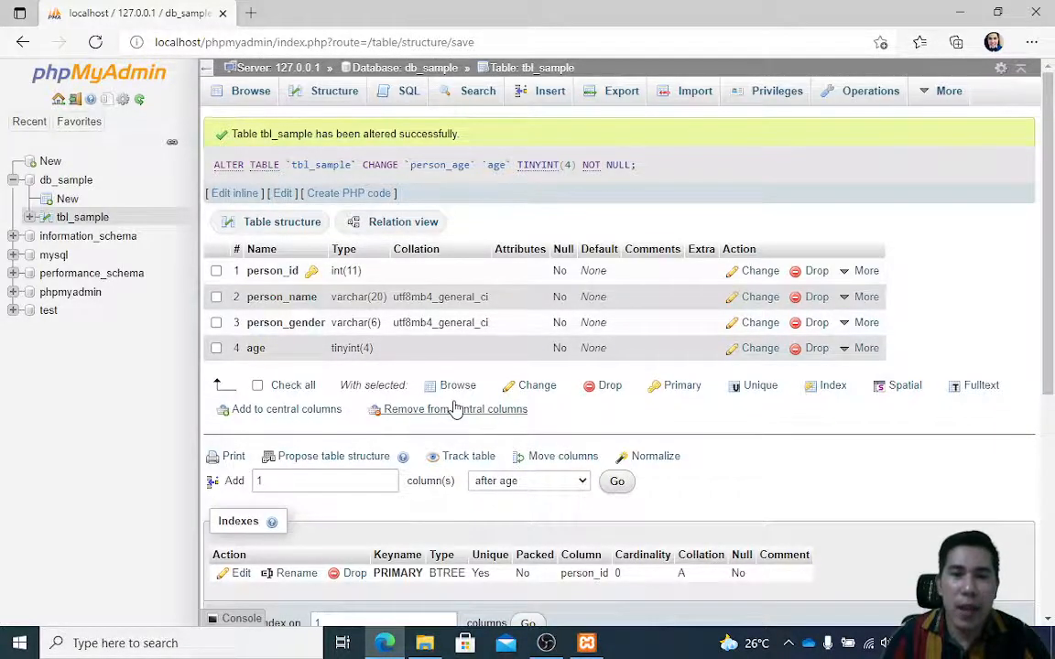
{"action": "scroll", "coordinate": [452, 405], "scroll_direction": "down", "scroll_amount": 1}
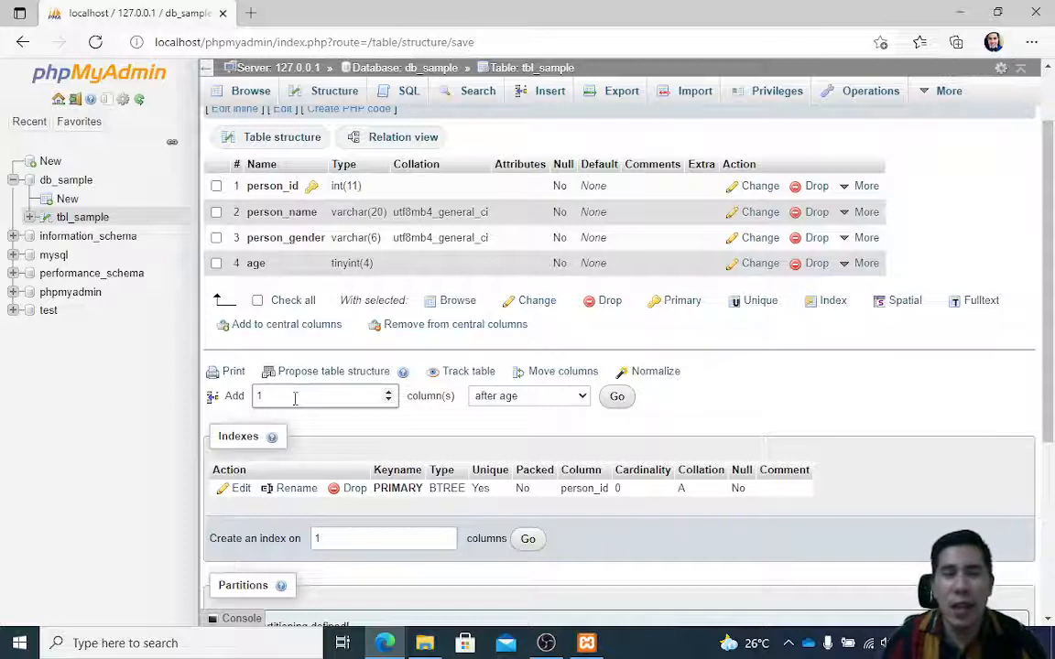
{"action": "double_click", "coordinate": [295, 397]}
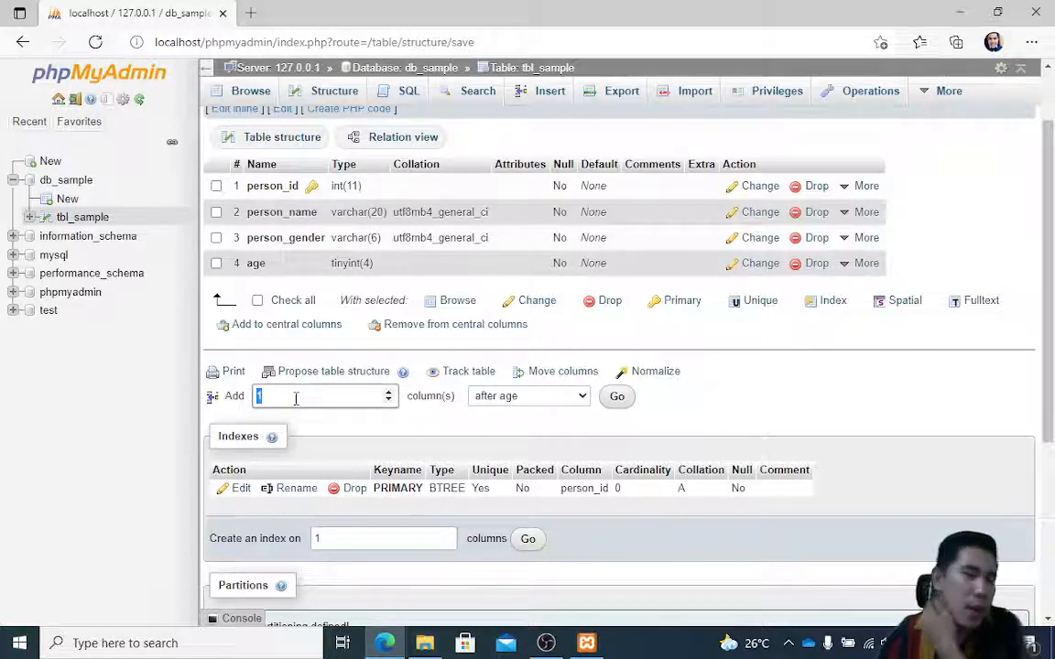
{"action": "type", "text": "e"}
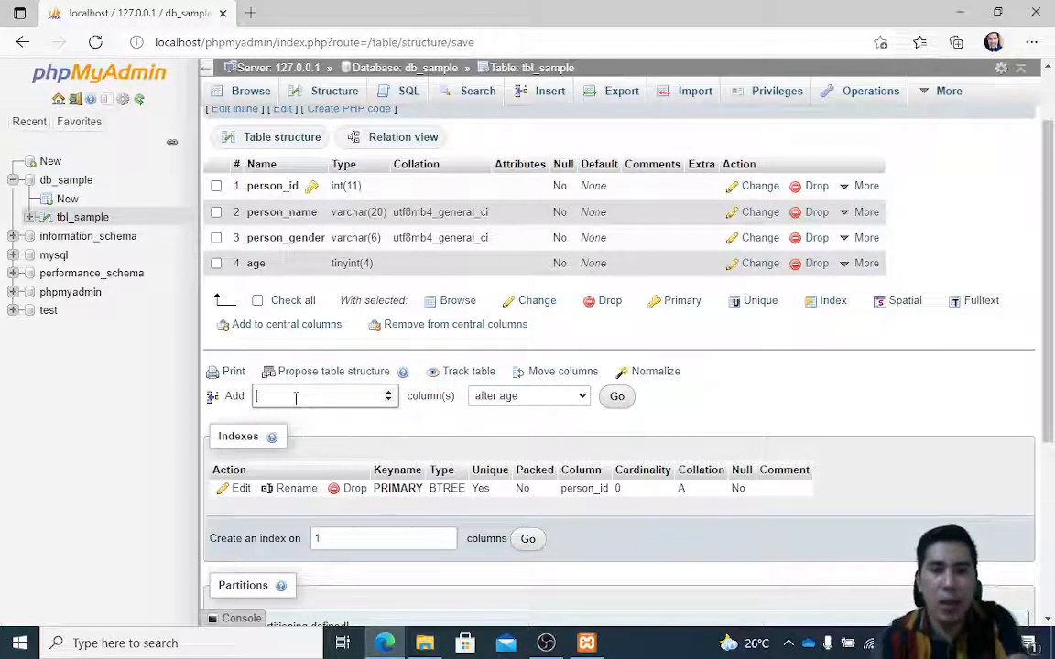
{"action": "type", "text": "e"}
{"action": "key", "text": "BackSpace"}
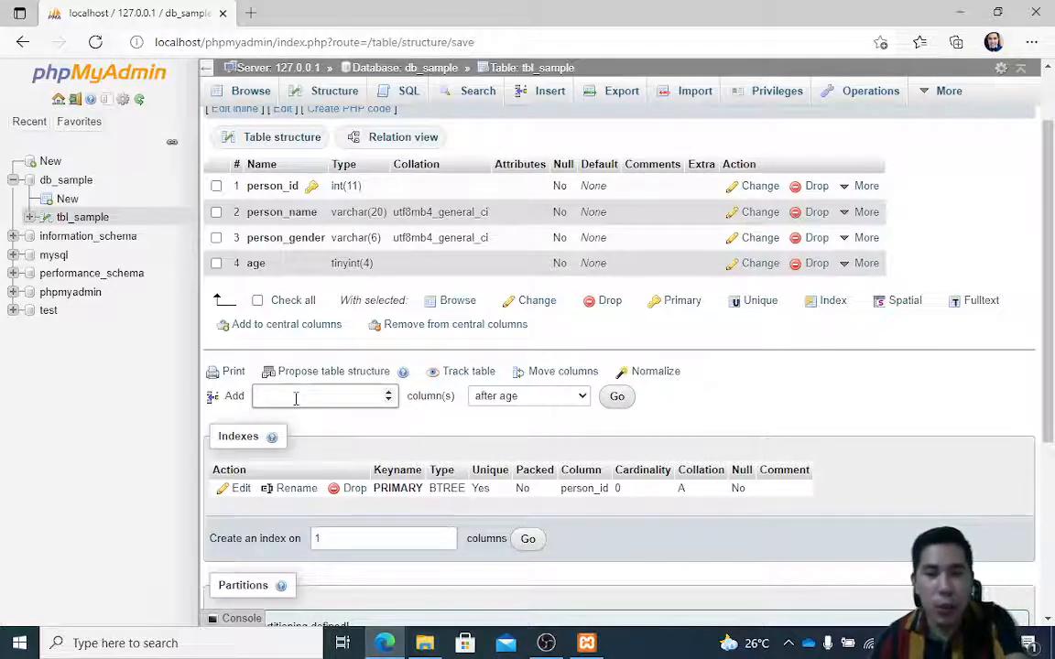
{"action": "type", "text": "1"}
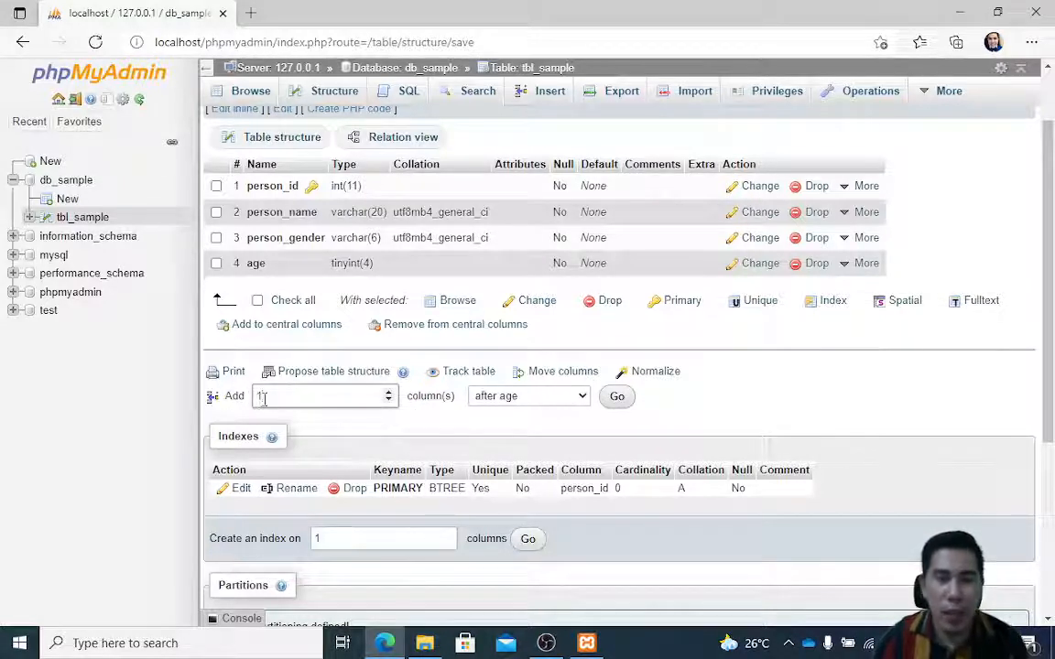
{"action": "left_click", "coordinate": [529, 399]}
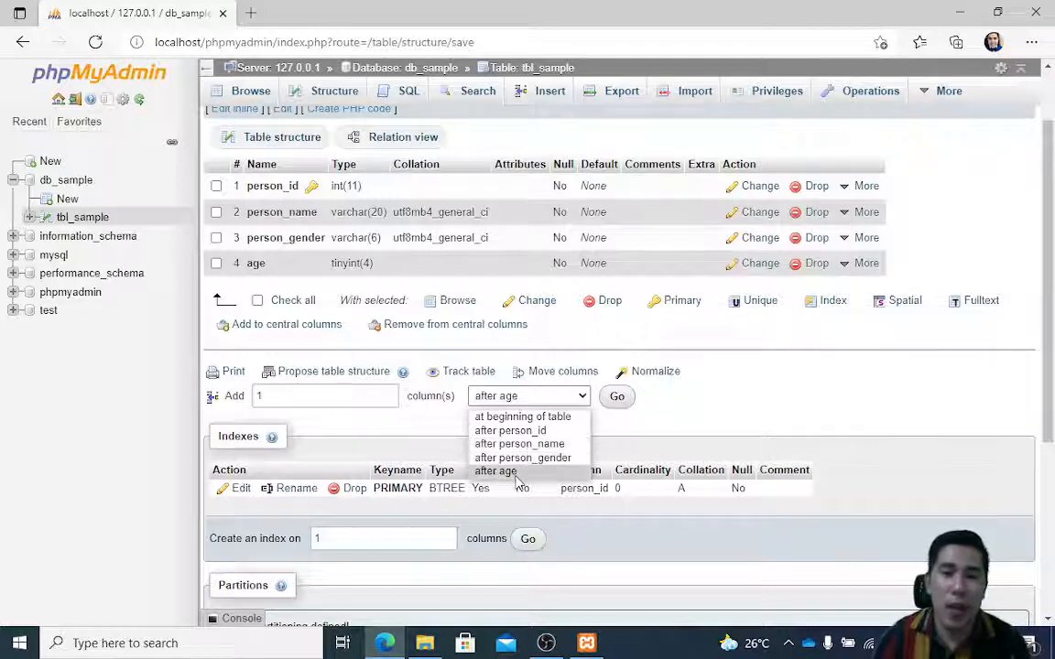
{"action": "left_click", "coordinate": [516, 475]}
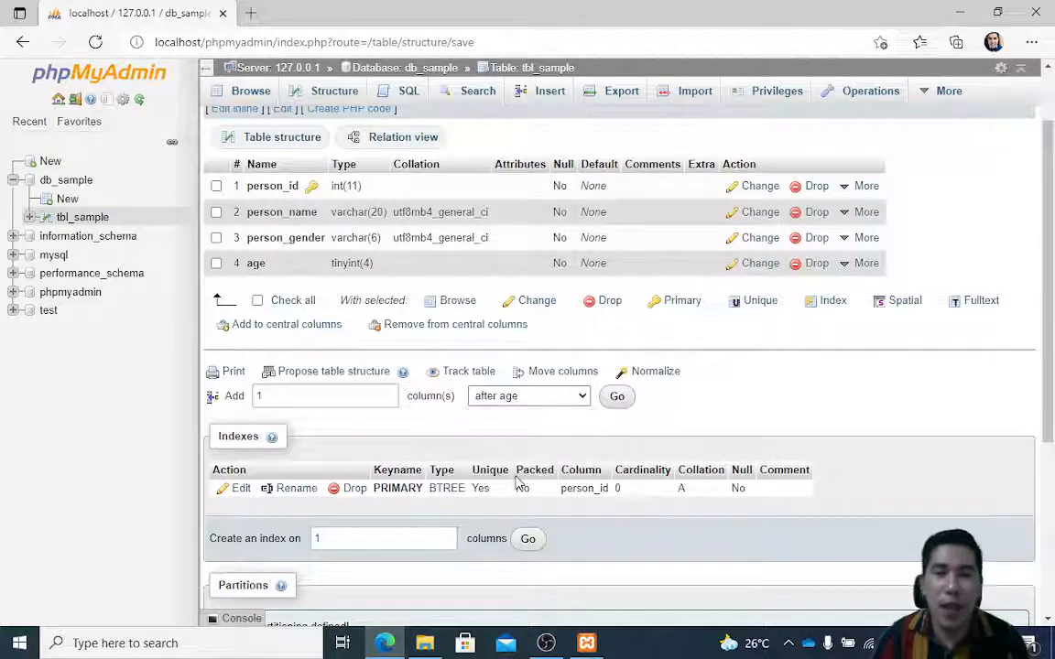
{"action": "left_click", "coordinate": [624, 404]}
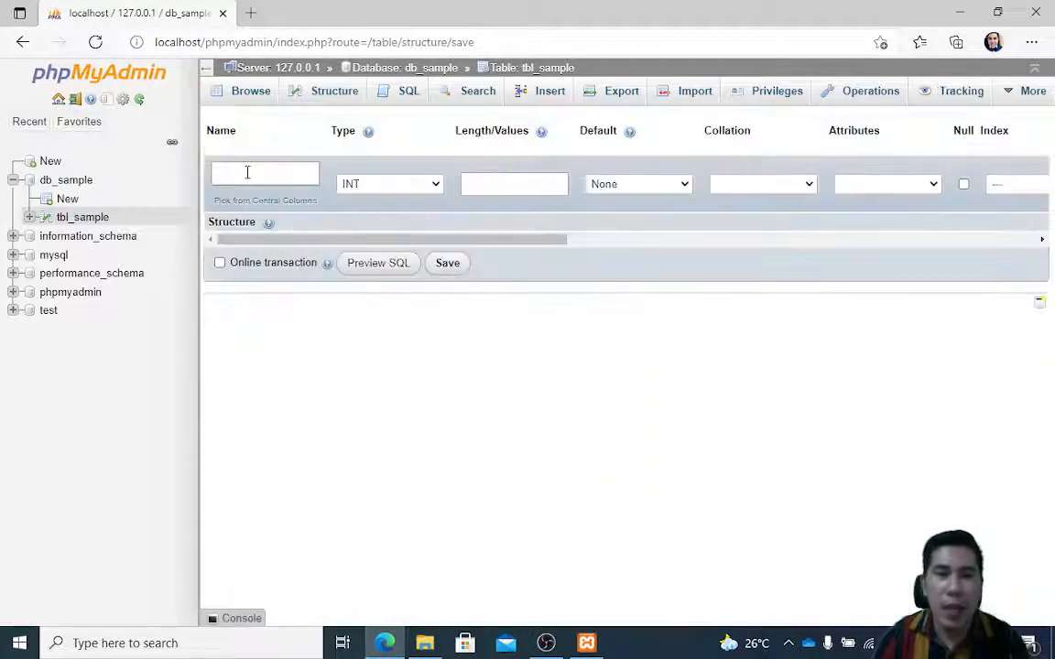
Step: Define the new column as address with the TEXT type and save it to tbl_sample
{"action": "left_click", "coordinate": [248, 172]}
{"action": "type", "text": "address"}
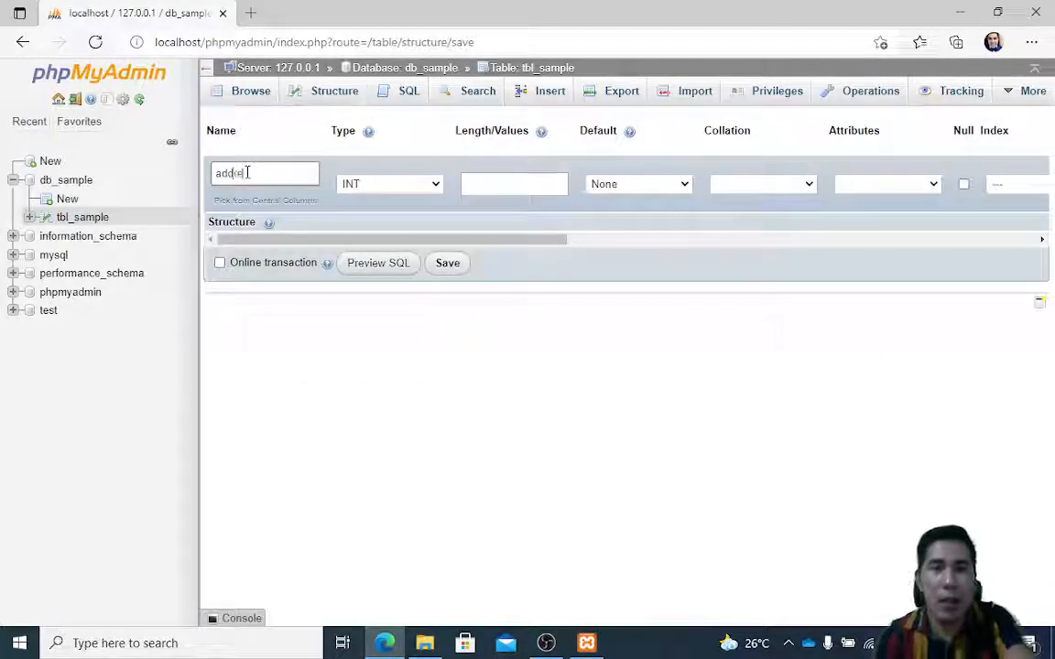
{"action": "left_click", "coordinate": [373, 186]}
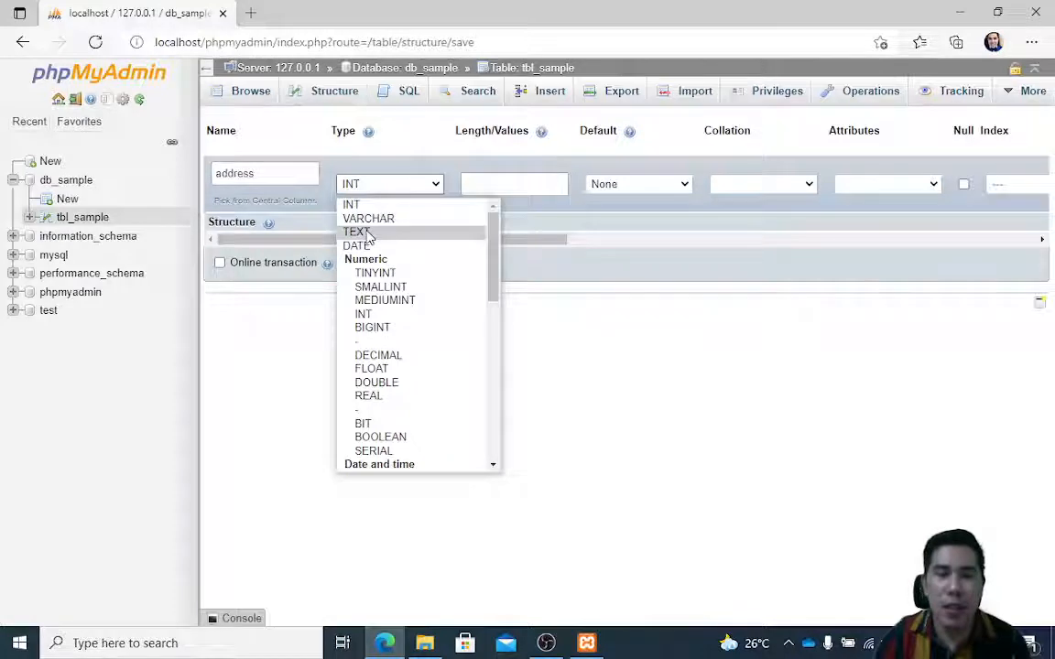
{"action": "left_click", "coordinate": [366, 233]}
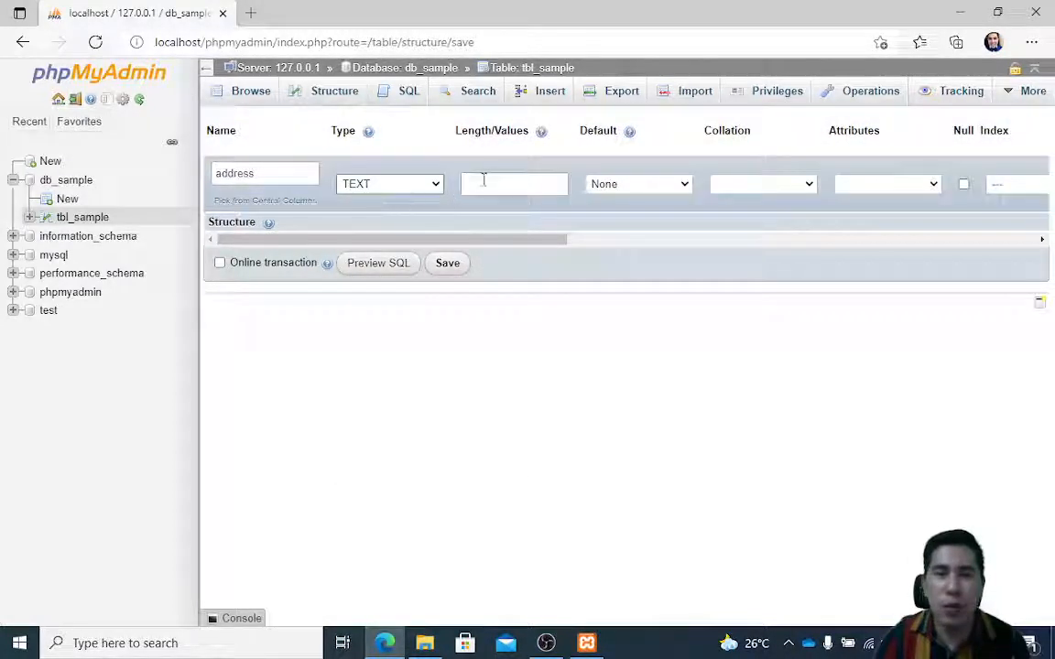
{"action": "left_click", "coordinate": [484, 180]}
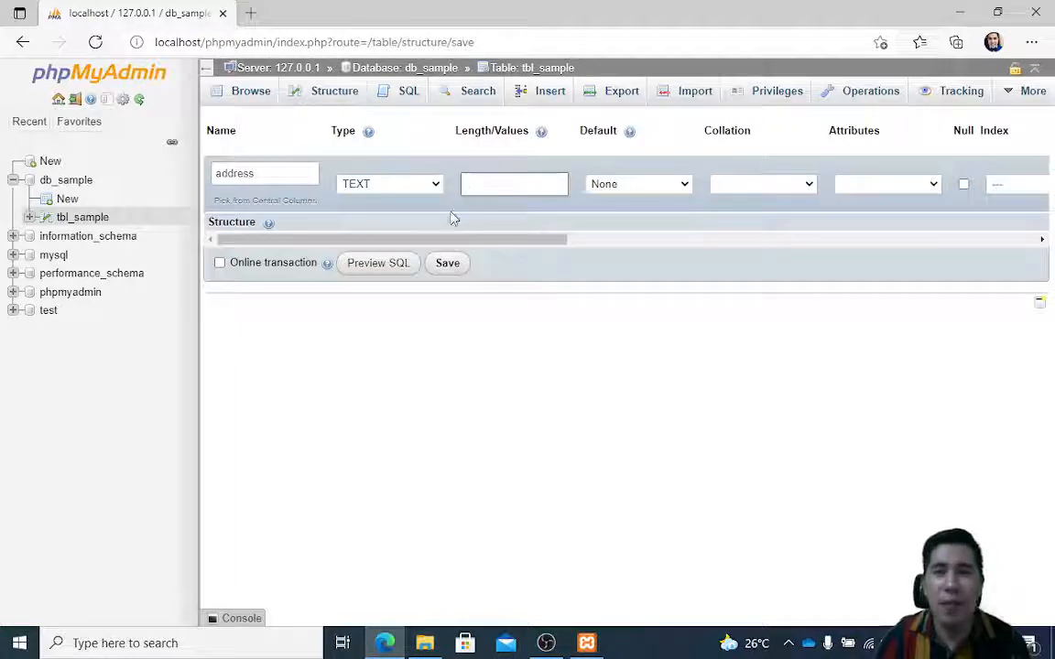
{"action": "left_click", "coordinate": [447, 264]}
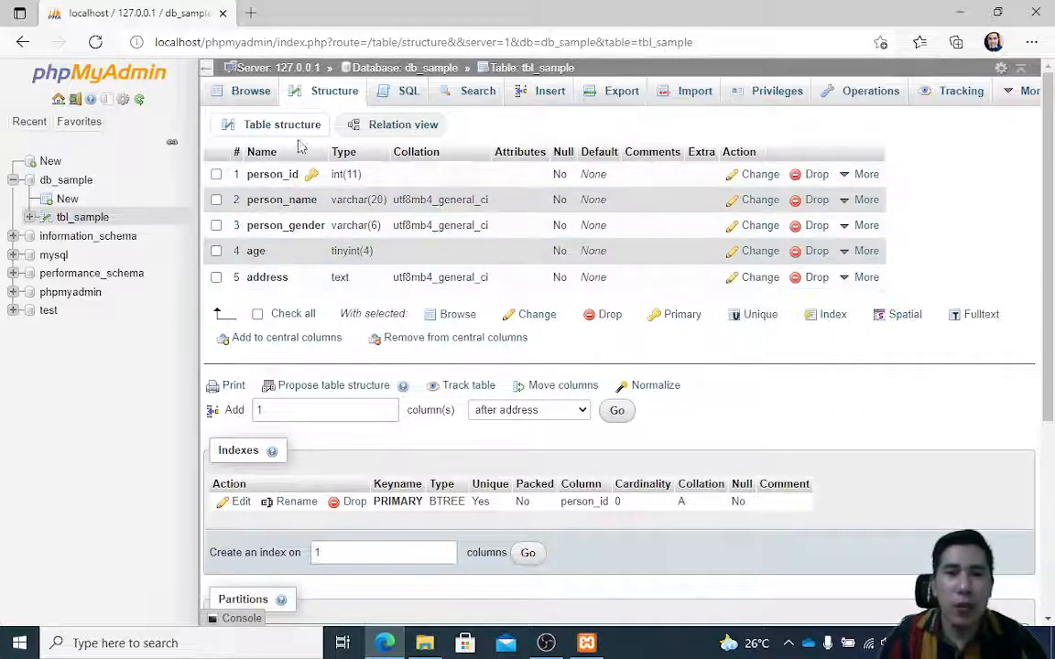
Step: Browse tbl_sample, start a new record and enter the person's ID and name, gender male, age 16 and the person's city as address
{"action": "left_click", "coordinate": [255, 97]}
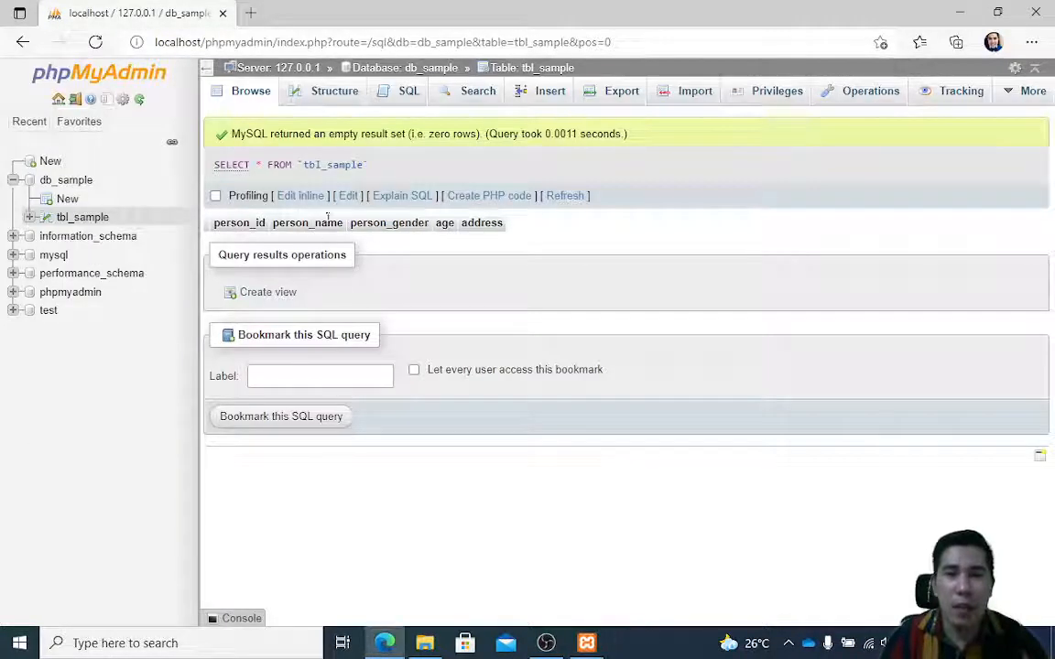
{"action": "left_click", "coordinate": [547, 107]}
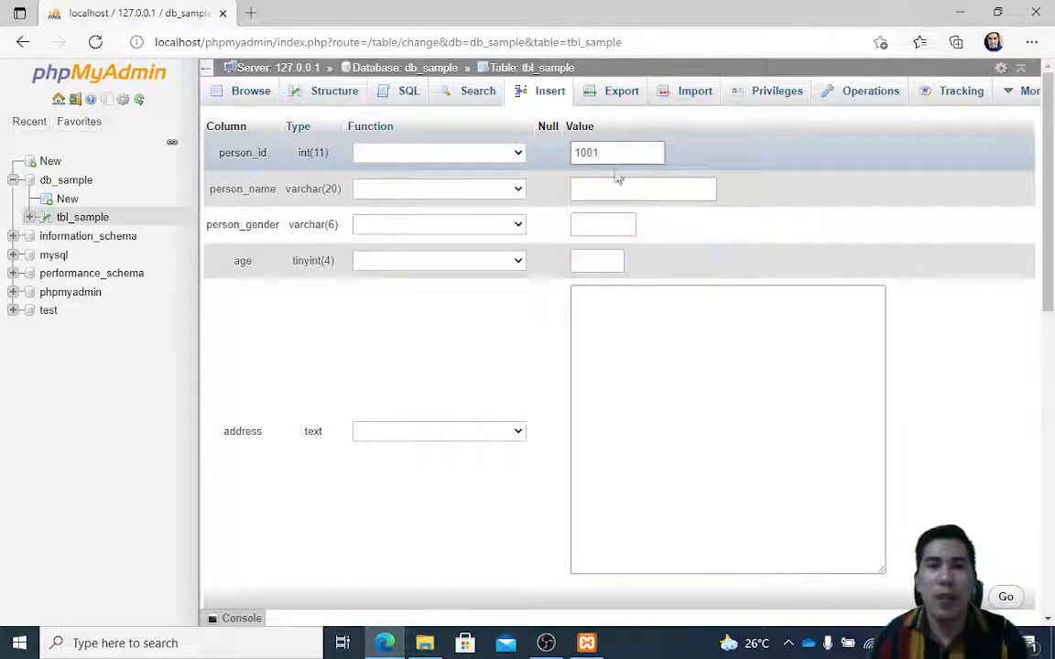
{"action": "left_click", "coordinate": [601, 192]}
{"action": "type", "text": "Mar"}
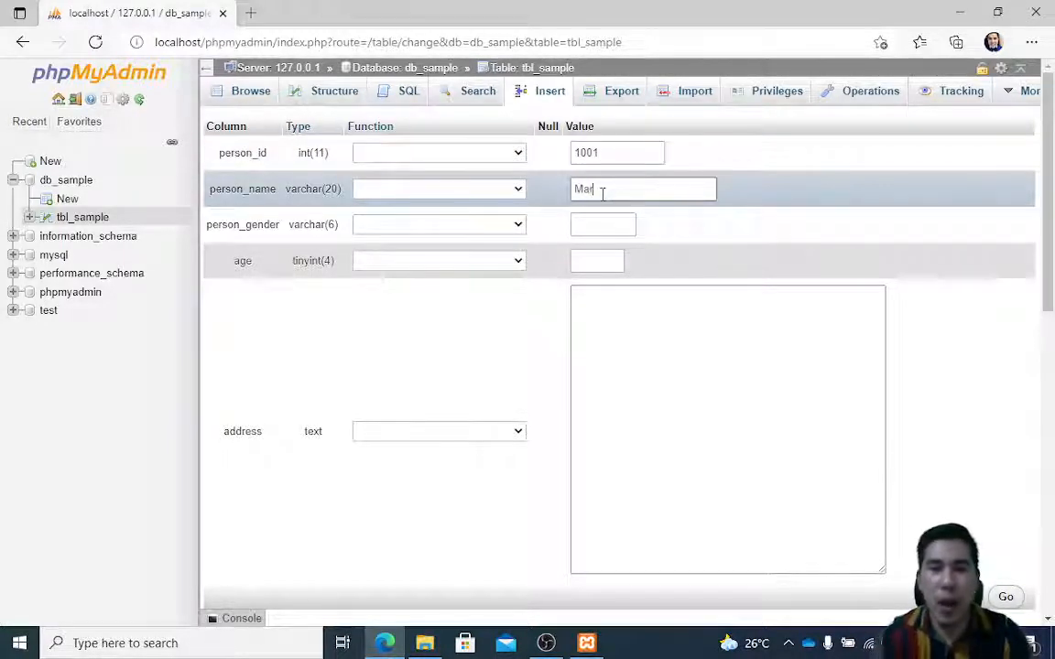
{"action": "type", "text": "tmale"}
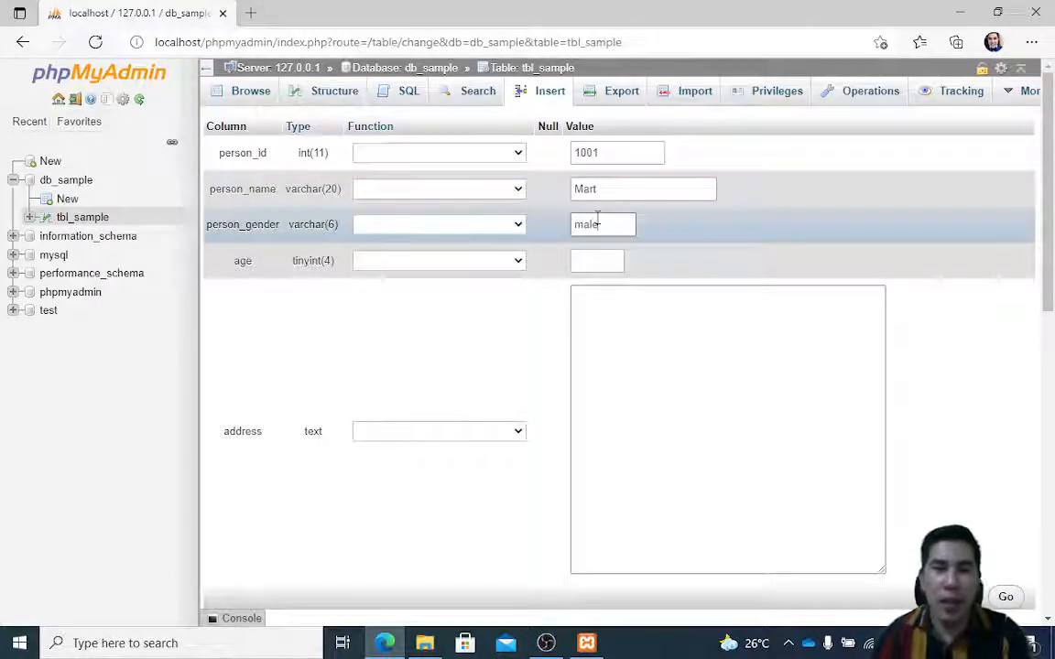
{"action": "left_click", "coordinate": [611, 262]}
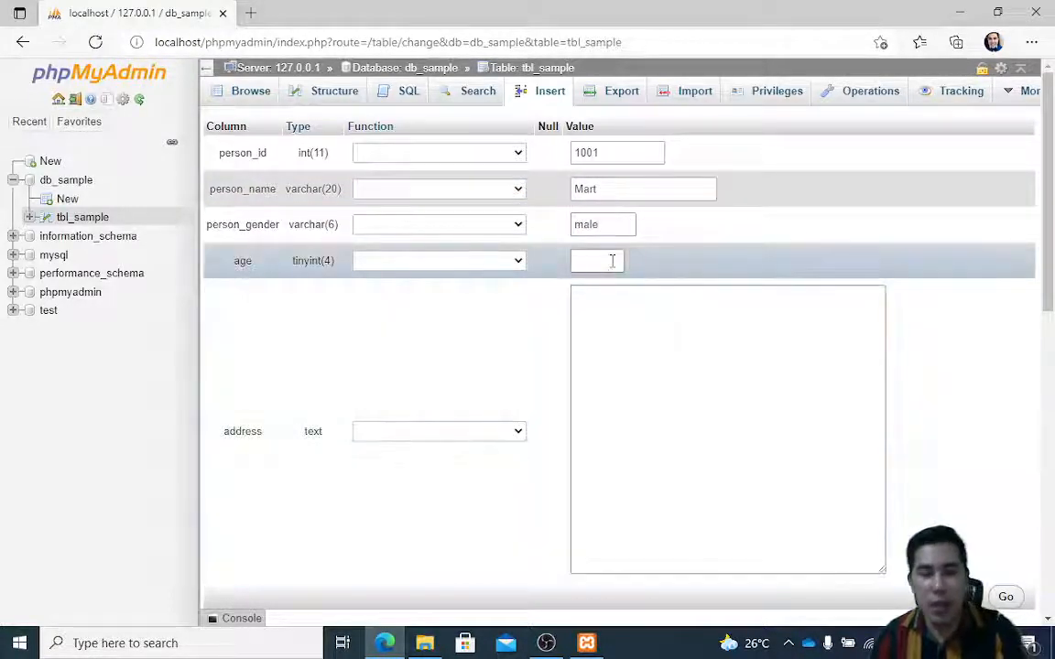
{"action": "type", "text": "16"}
{"action": "left_click", "coordinate": [584, 352]}
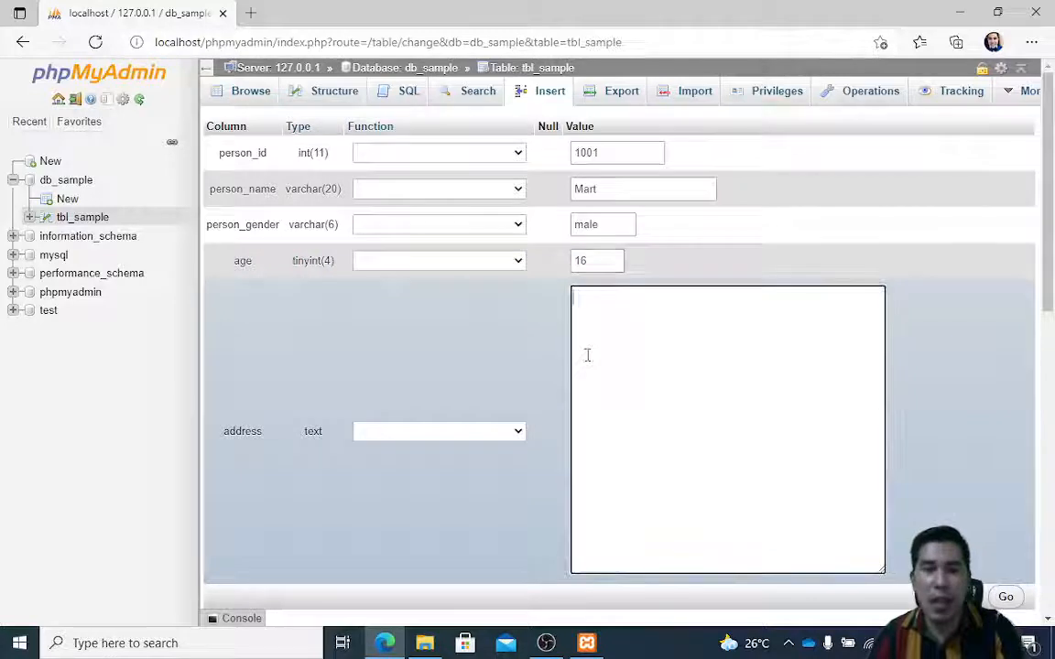
{"action": "type", "text": "Dav"}
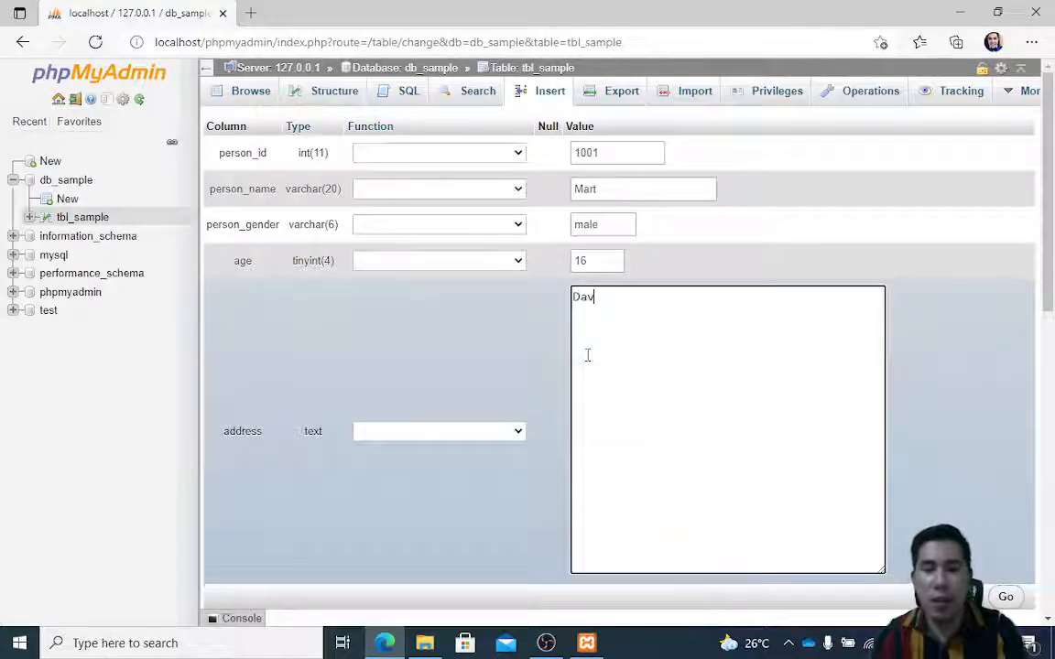
{"action": "type", "text": "ao City"}
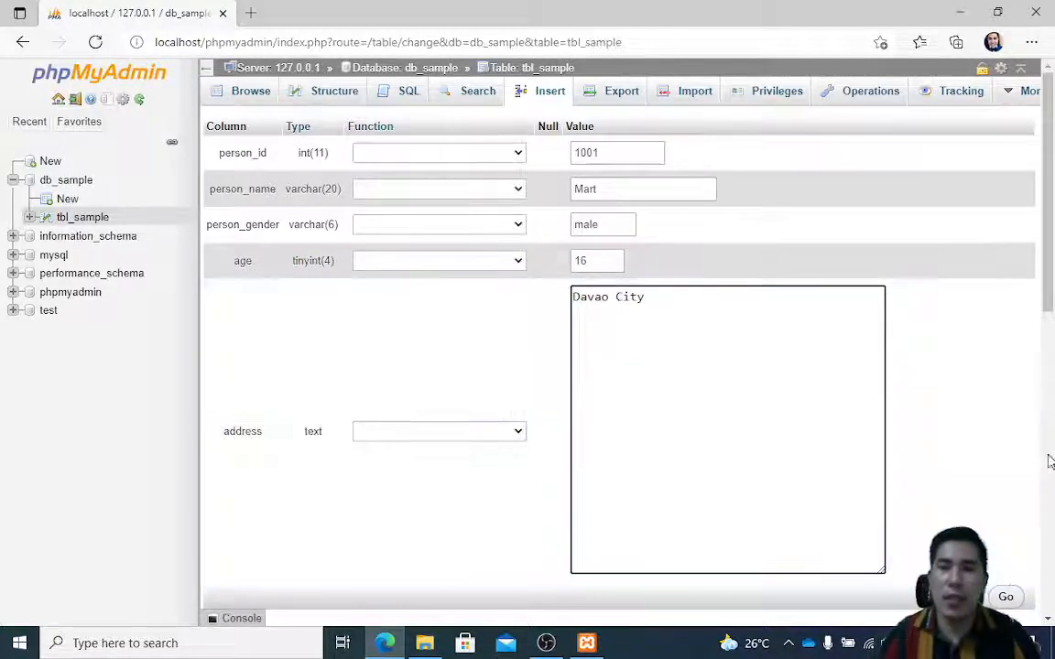
{"action": "left_click_drag", "start_coordinate": [1051, 297], "coordinate": [1051, 297]}
{"action": "scroll", "coordinate": [1051, 297], "scroll_direction": "down", "scroll_amount": 5}
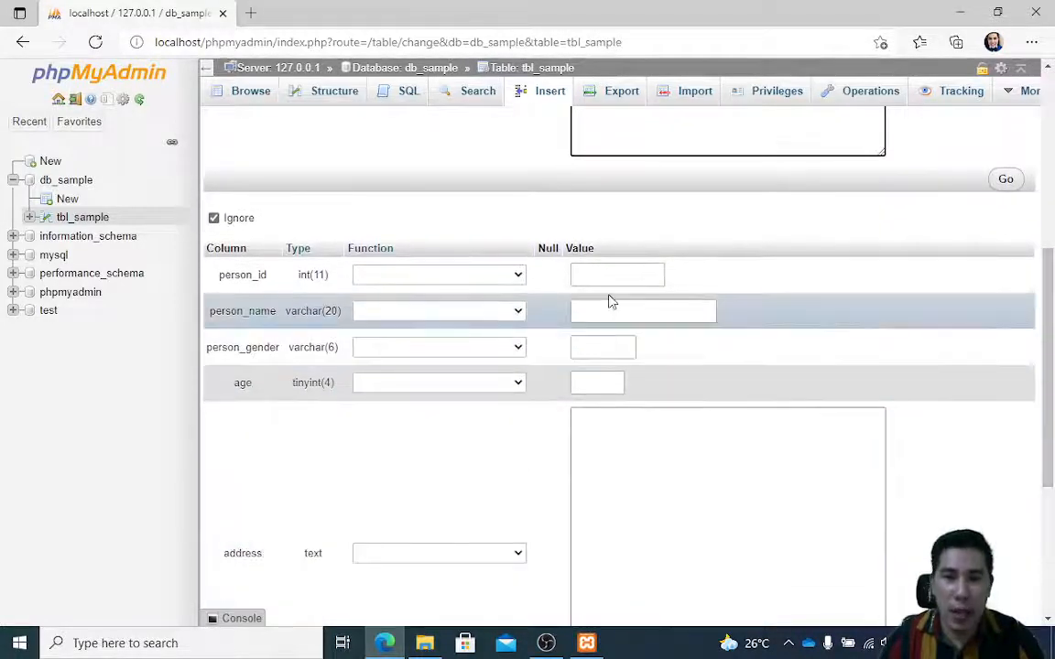
{"action": "left_click", "coordinate": [599, 278]}
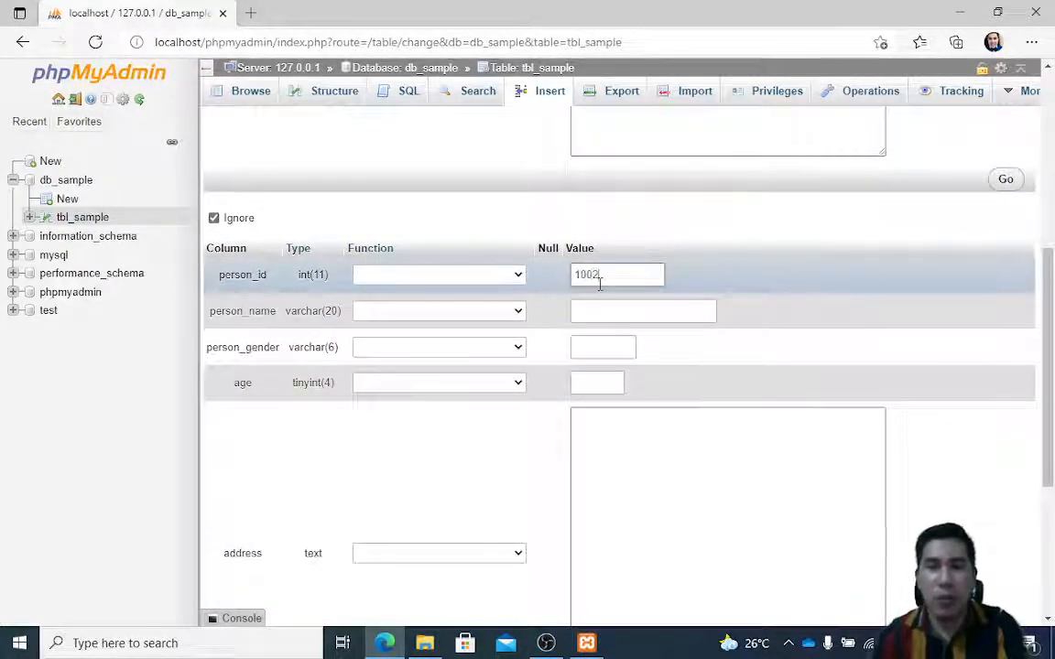
{"action": "left_click", "coordinate": [614, 309]}
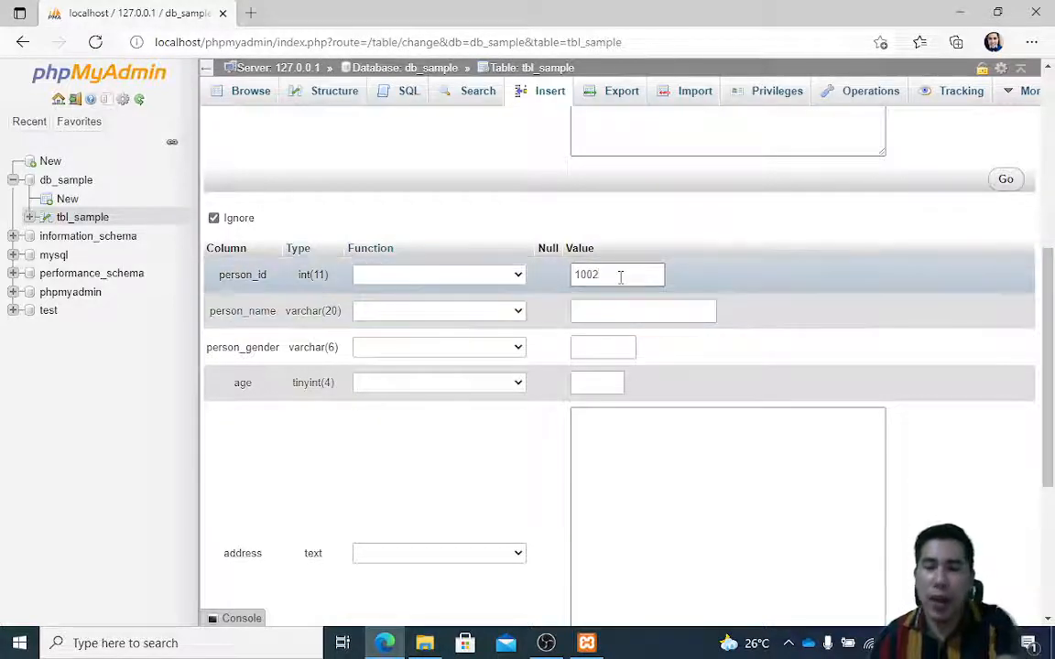
Step: Insert the filled-in first record into tbl_sample and select the text of the generated INSERT statement
{"action": "scroll", "coordinate": [1053, 320], "scroll_direction": "up", "scroll_amount": 3}
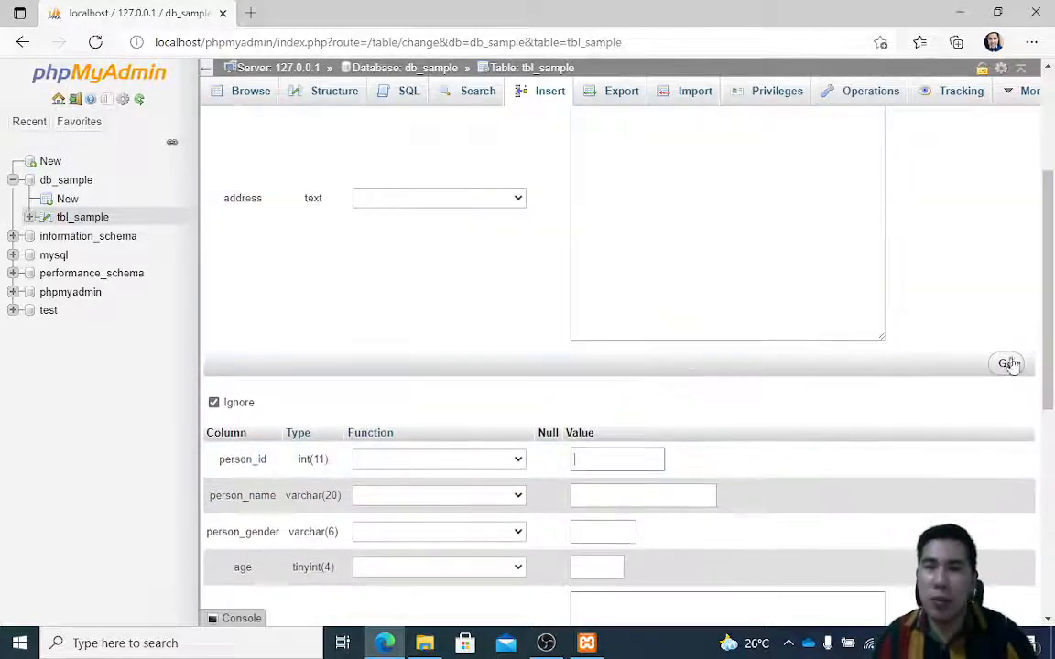
{"action": "scroll", "coordinate": [1051, 380], "scroll_direction": "down", "scroll_amount": 1}
{"action": "scroll", "coordinate": [1050, 380], "scroll_direction": "down", "scroll_amount": 2}
{"action": "scroll", "coordinate": [1050, 380], "scroll_direction": "up", "scroll_amount": 4}
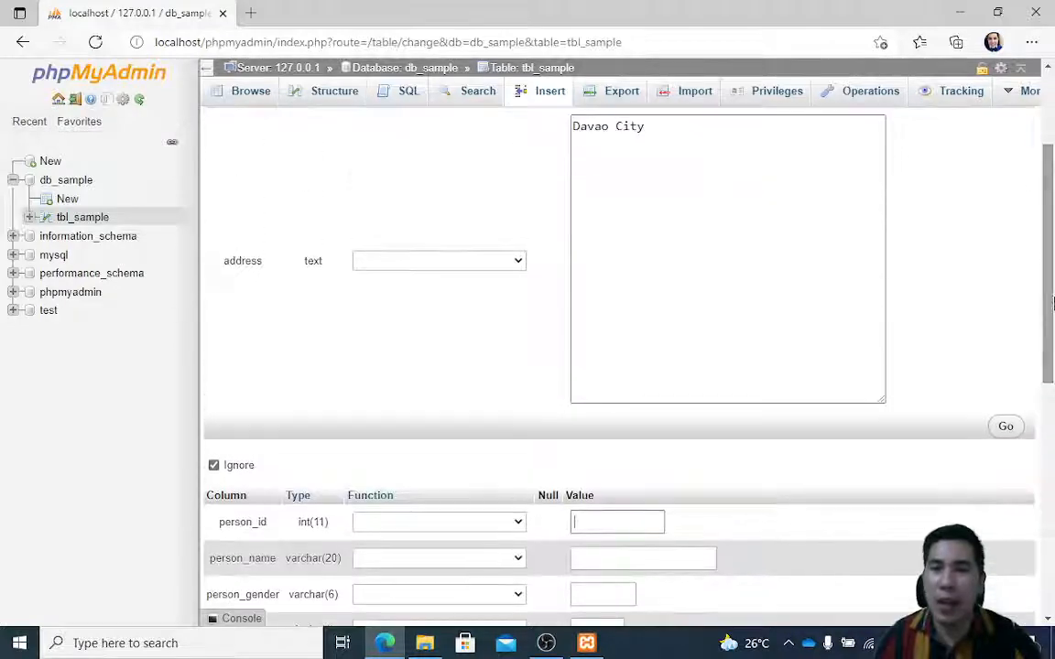
{"action": "left_click", "coordinate": [1005, 429]}
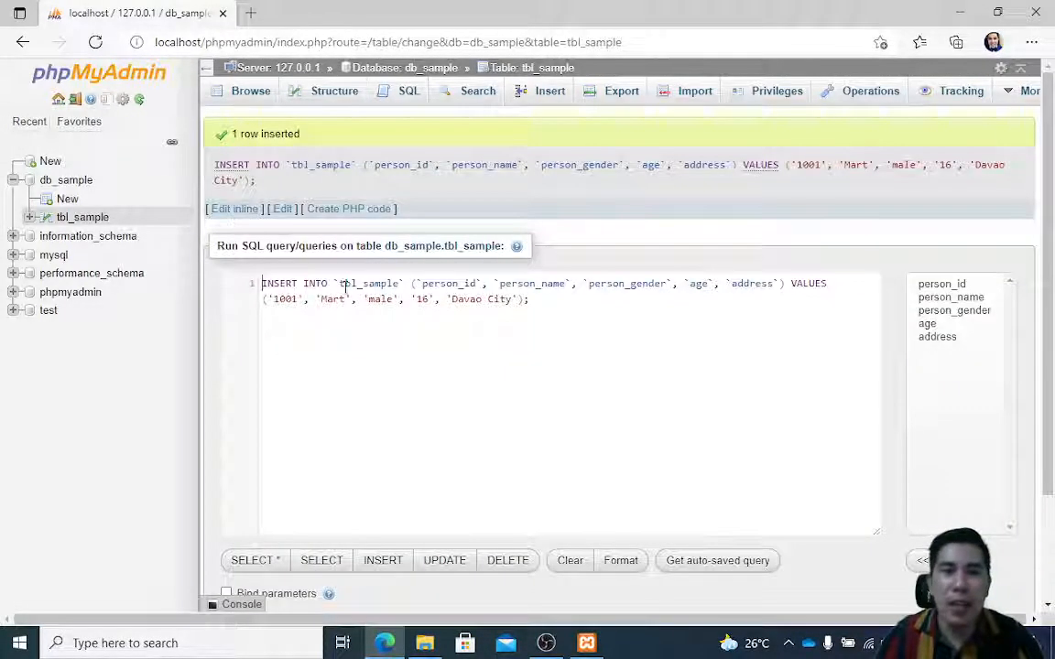
{"action": "left_click_drag", "start_coordinate": [571, 302], "coordinate": [245, 291]}
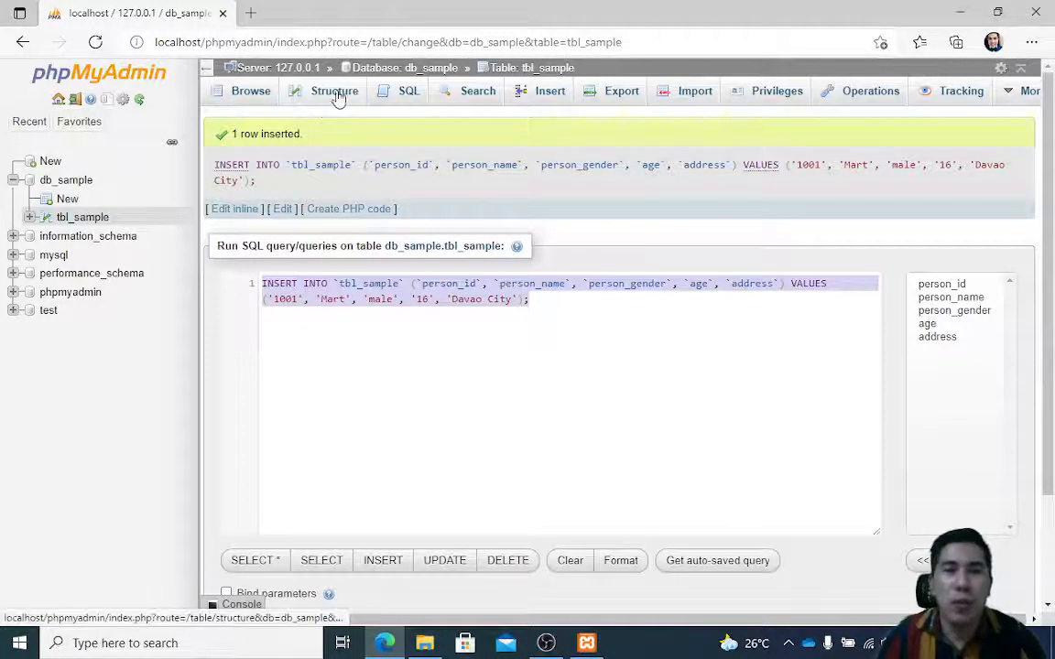
Step: Edit the existing tbl_sample record to extend the person's name, save the change and select the record's row
{"action": "left_click", "coordinate": [243, 91]}
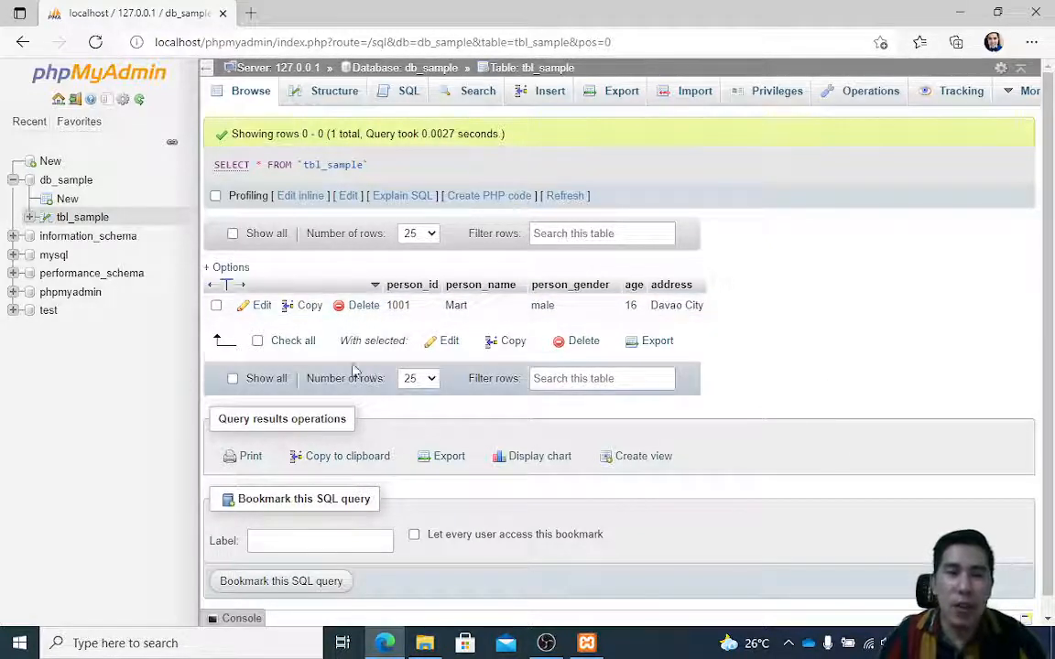
{"action": "left_click", "coordinate": [253, 311]}
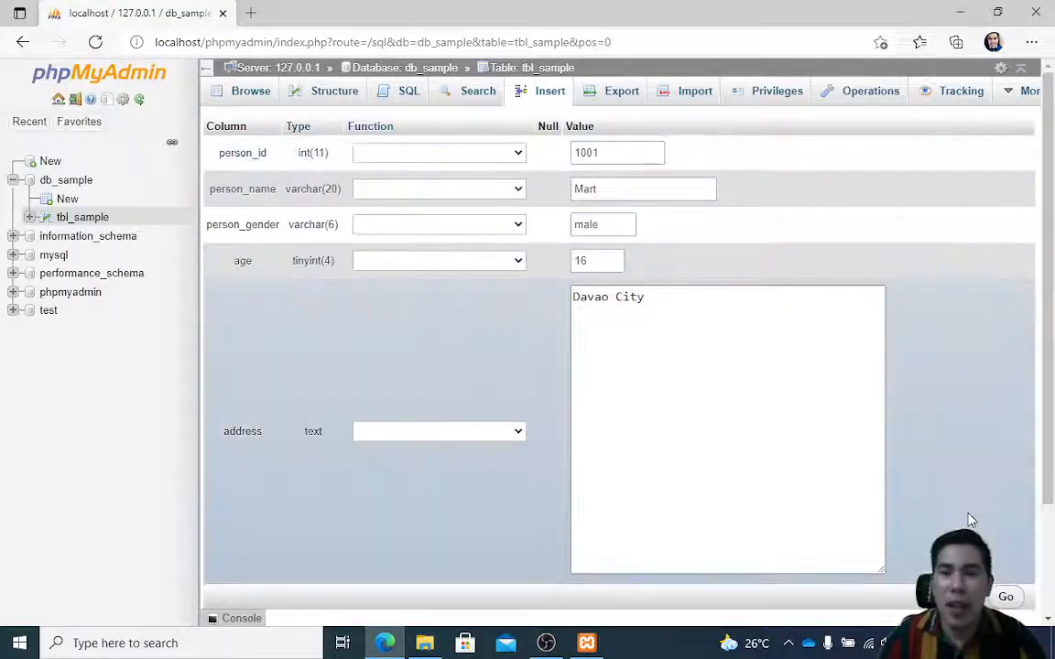
{"action": "double_click", "coordinate": [623, 186]}
{"action": "left_click", "coordinate": [623, 186]}
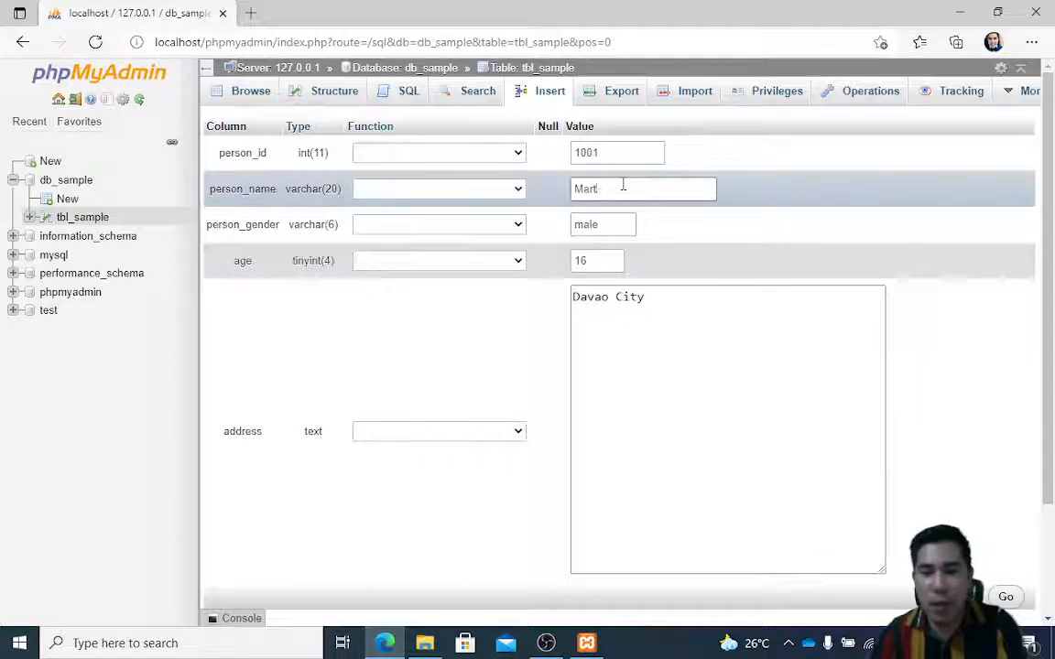
{"action": "type", "text": "zel"}
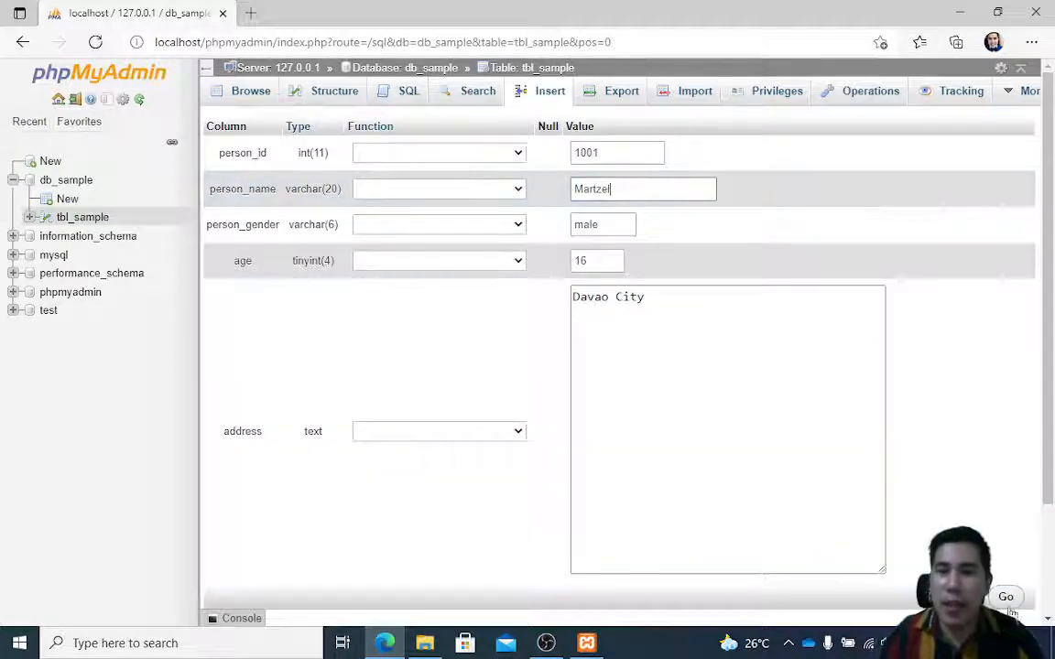
{"action": "left_click", "coordinate": [1006, 597]}
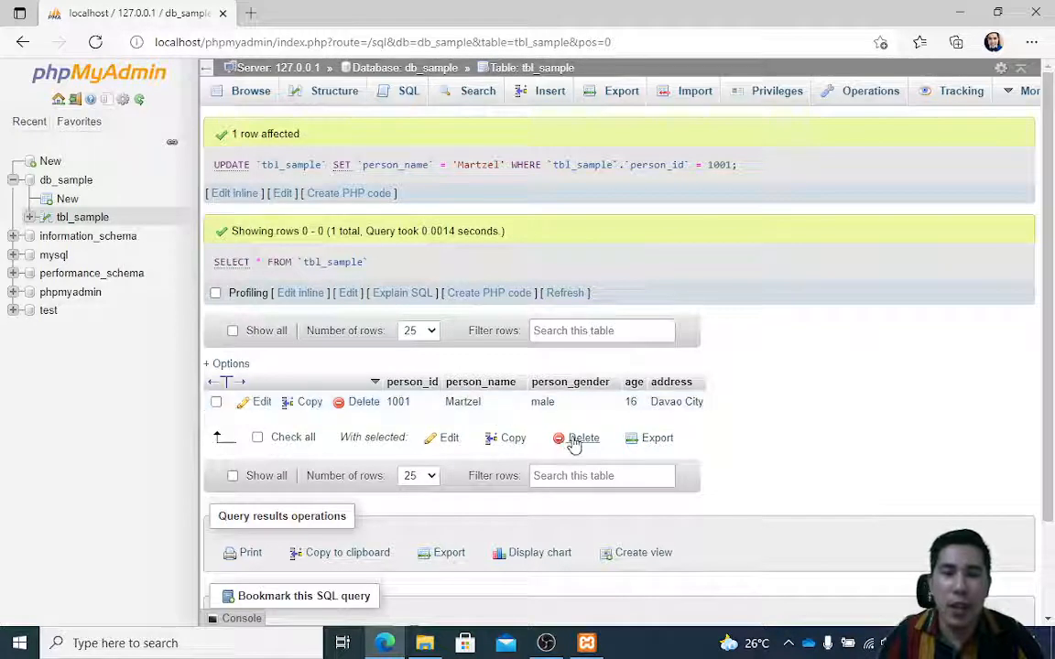
{"action": "left_click", "coordinate": [216, 401]}
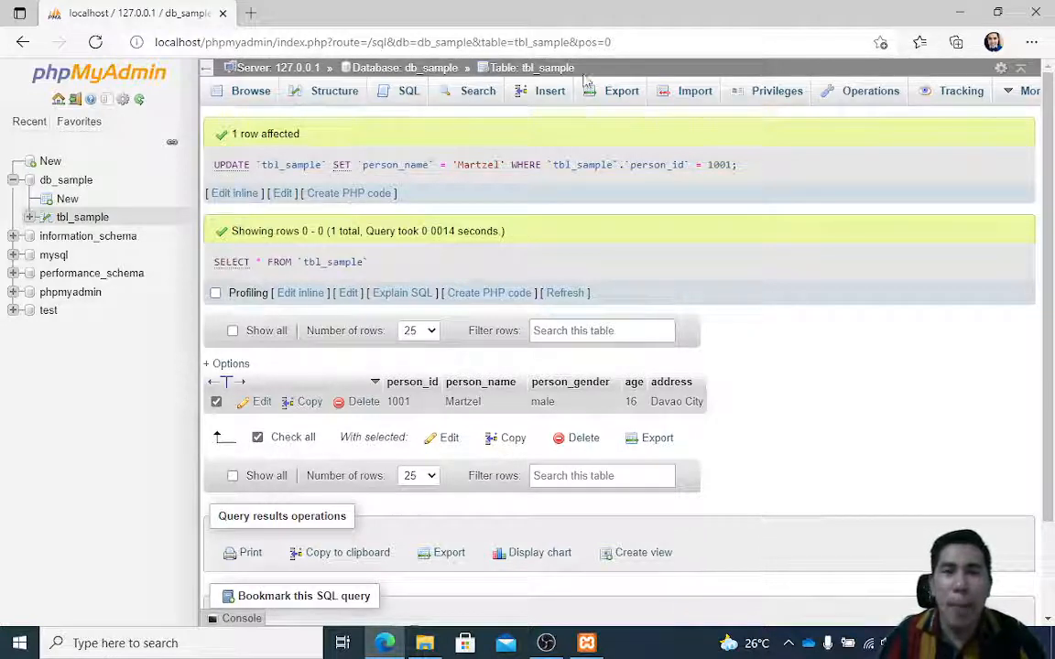
Step: Start a second tbl_sample record and enter the next person ID, the person's name, gender Female and age 21
{"action": "left_click", "coordinate": [549, 89]}
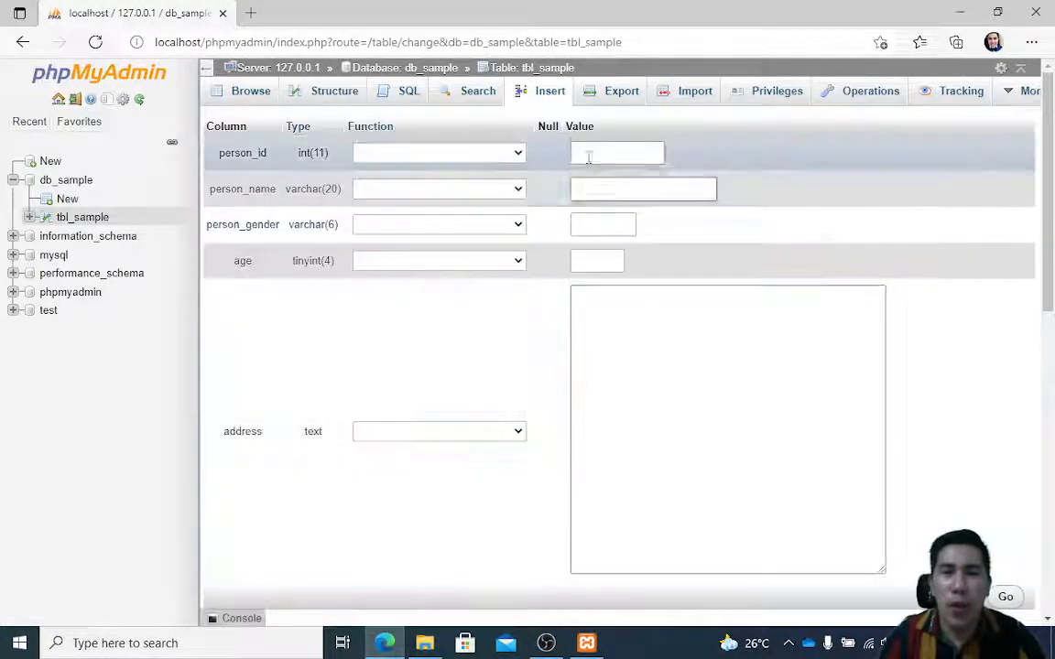
{"action": "left_click", "coordinate": [588, 155]}
{"action": "type", "text": "1"}
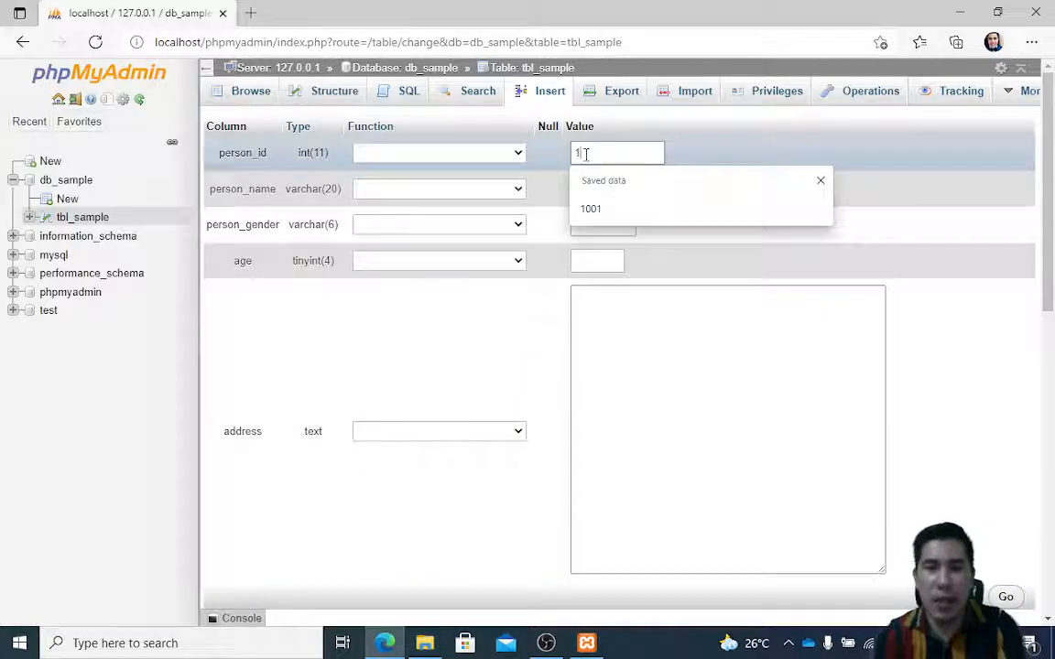
{"action": "type", "text": "002"}
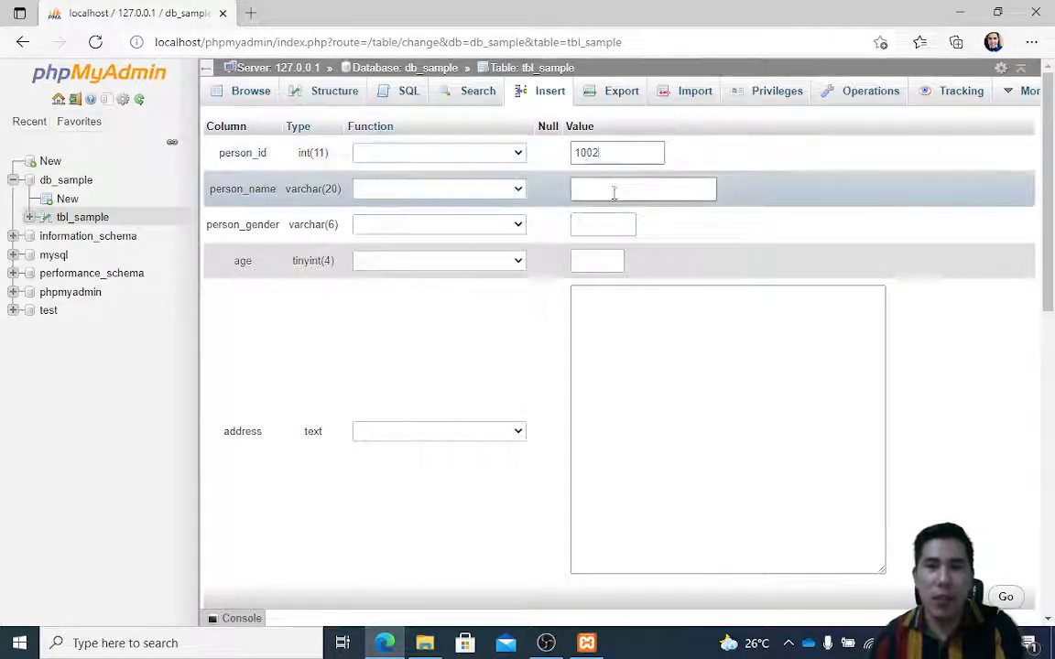
{"action": "left_click", "coordinate": [613, 192]}
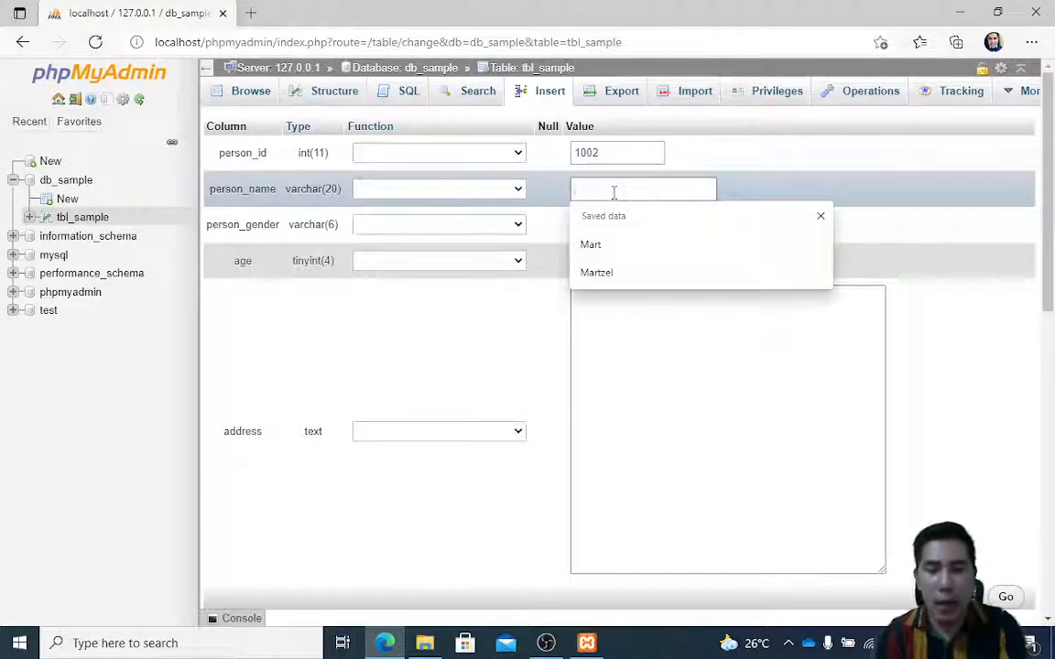
{"action": "type", "text": "Anna"}
{"action": "left_click", "coordinate": [587, 228]}
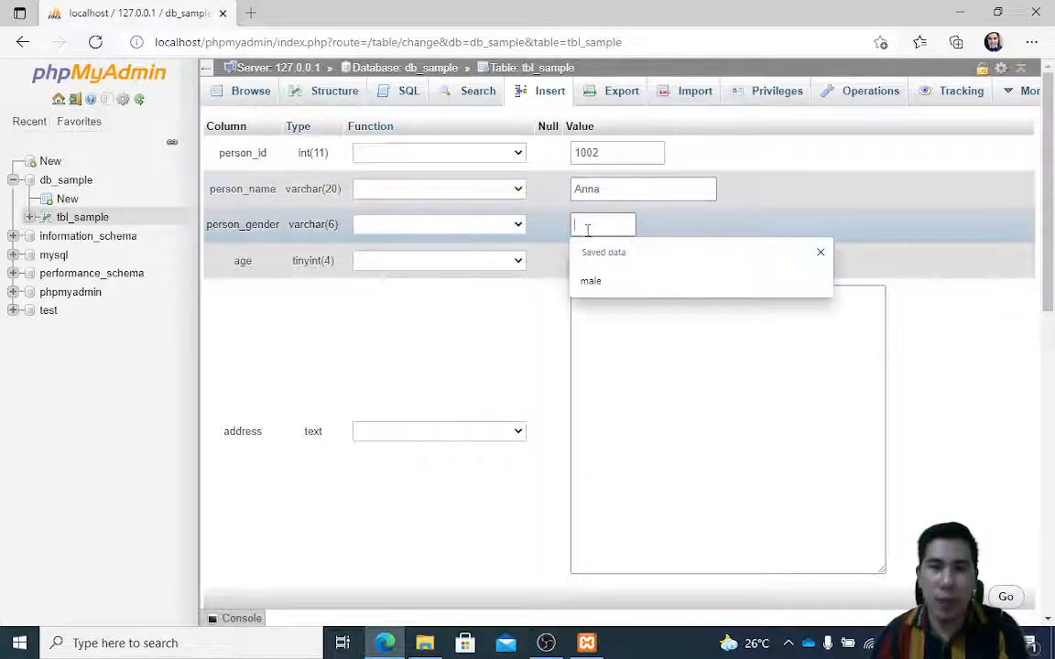
{"action": "type", "text": "Female"}
{"action": "left_click", "coordinate": [601, 260]}
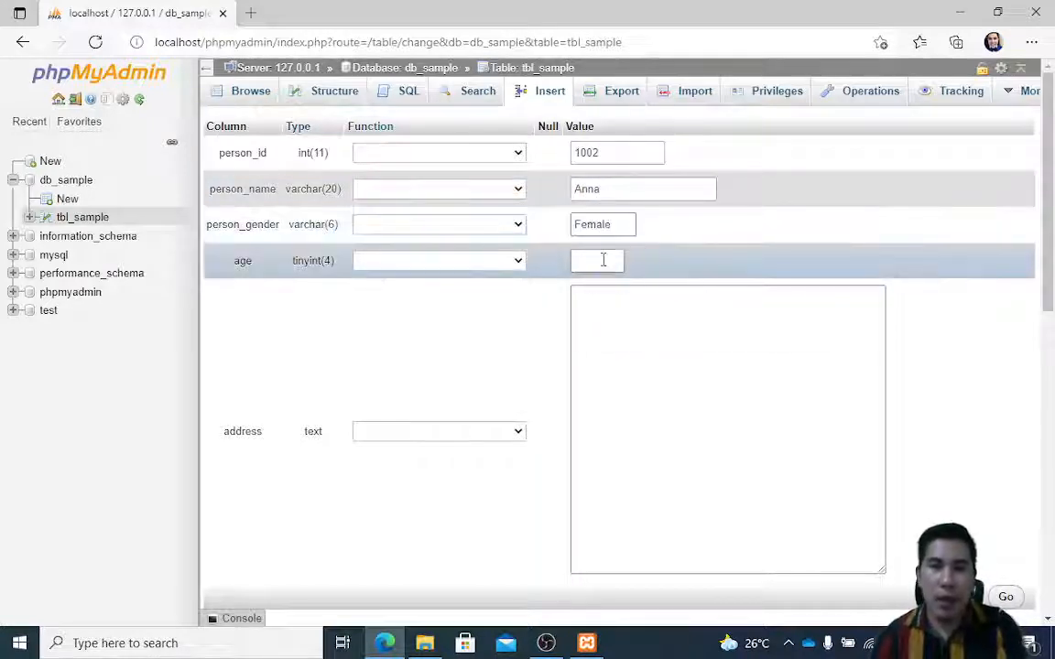
{"action": "type", "text": "21"}
{"action": "left_click", "coordinate": [607, 329]}
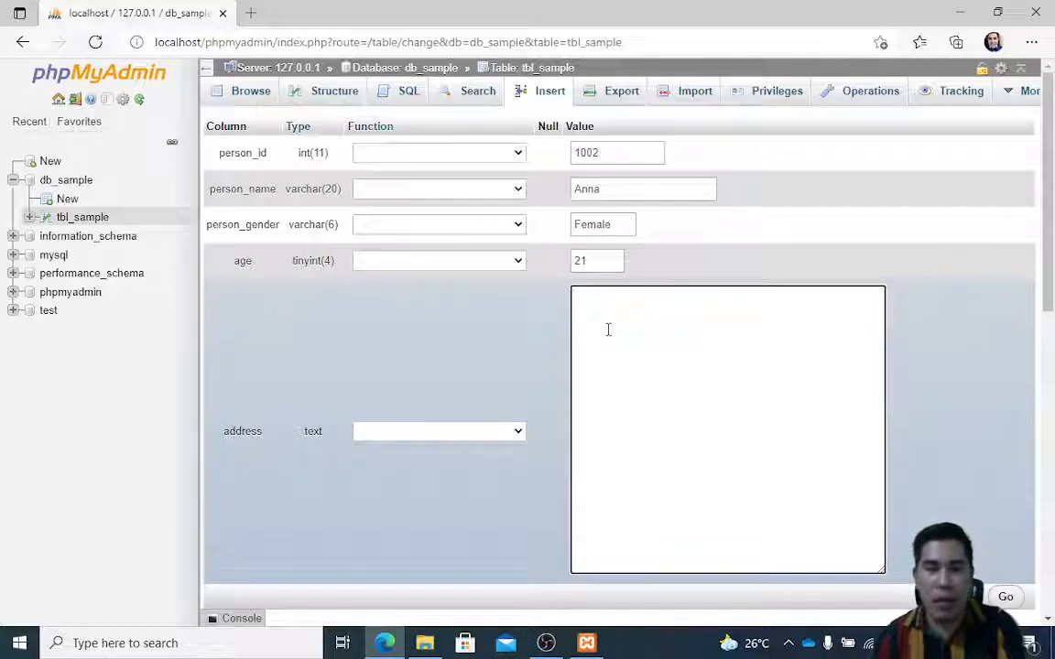